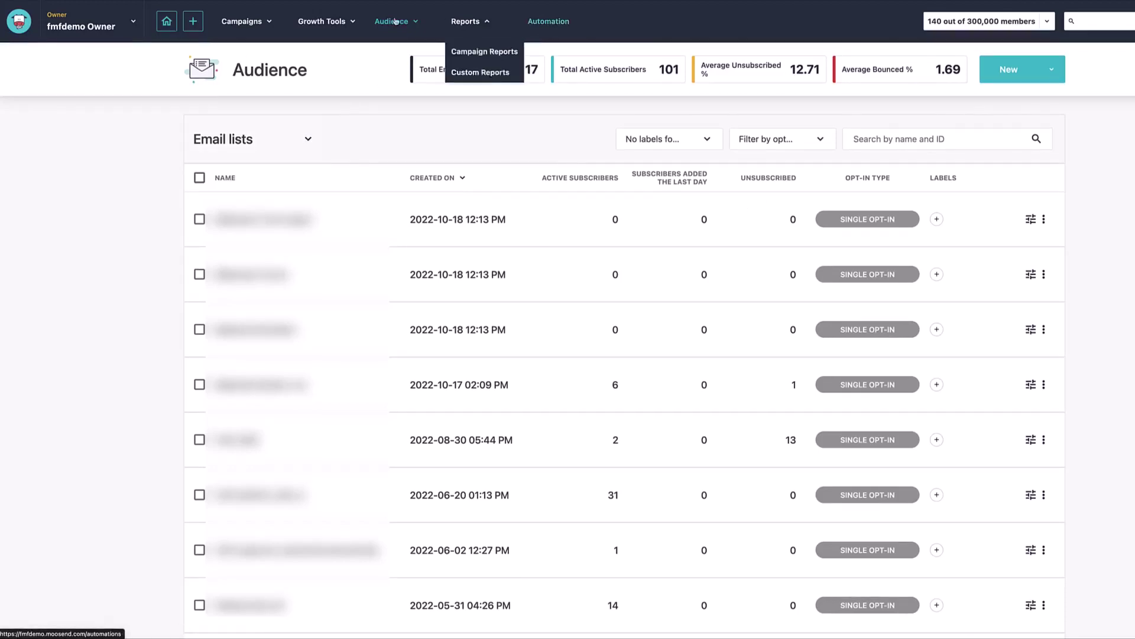
# Create a new email list named 'sarah demo' from Audience > Email lists
pyautogui.moveTo(391, 24)
pyautogui.click(393, 51)
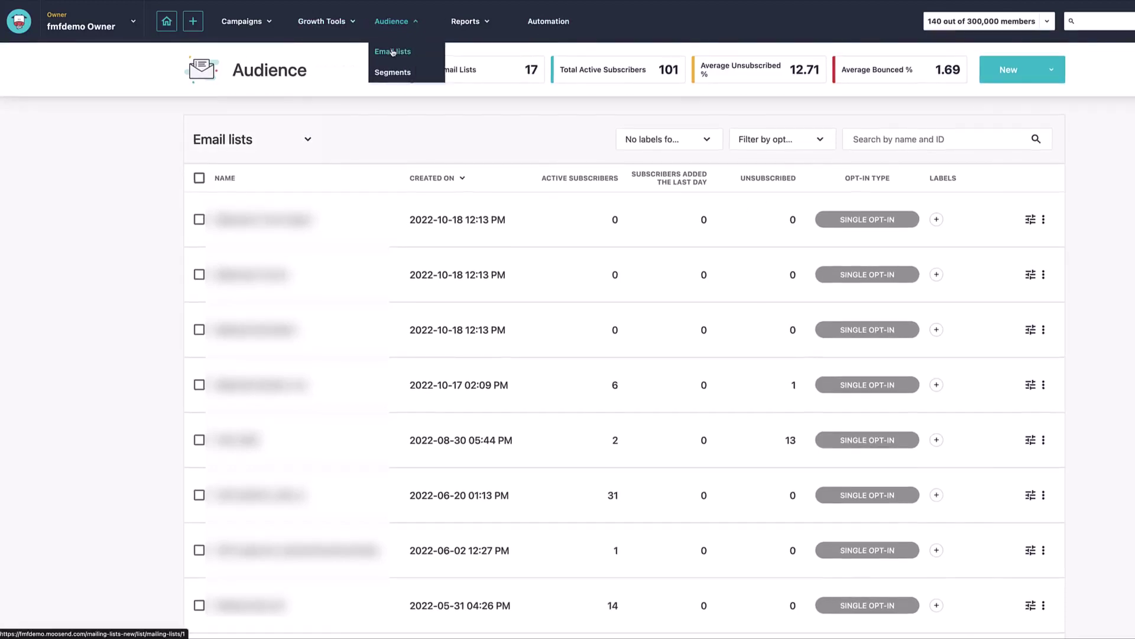
pyautogui.click(1008, 70)
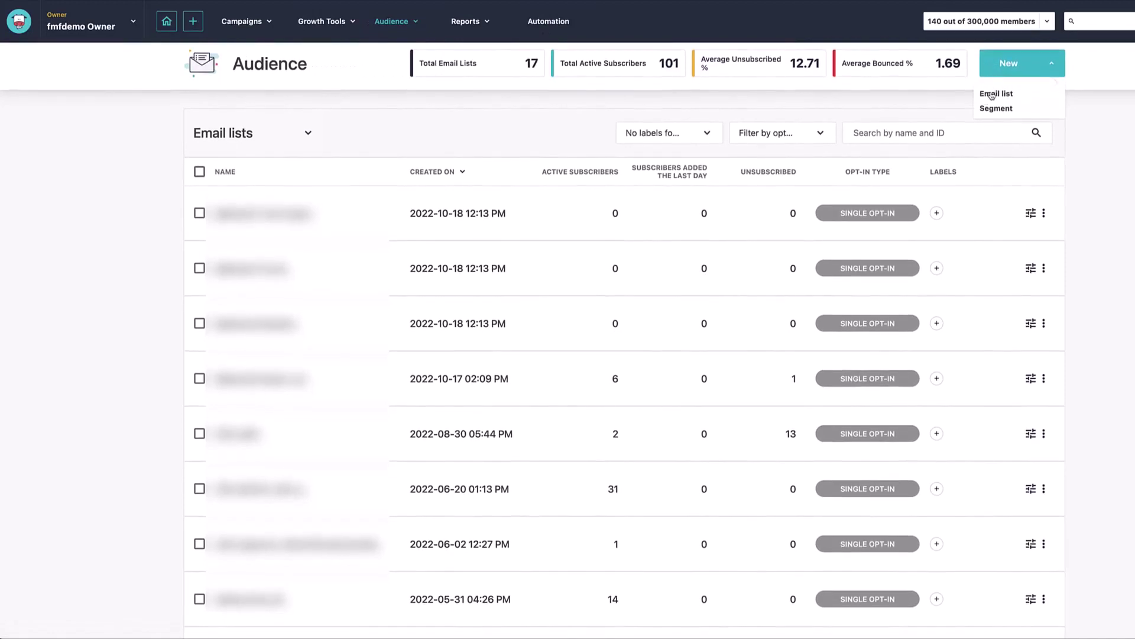
pyautogui.click(996, 97)
pyautogui.click(513, 322)
pyautogui.write('sarah demo')
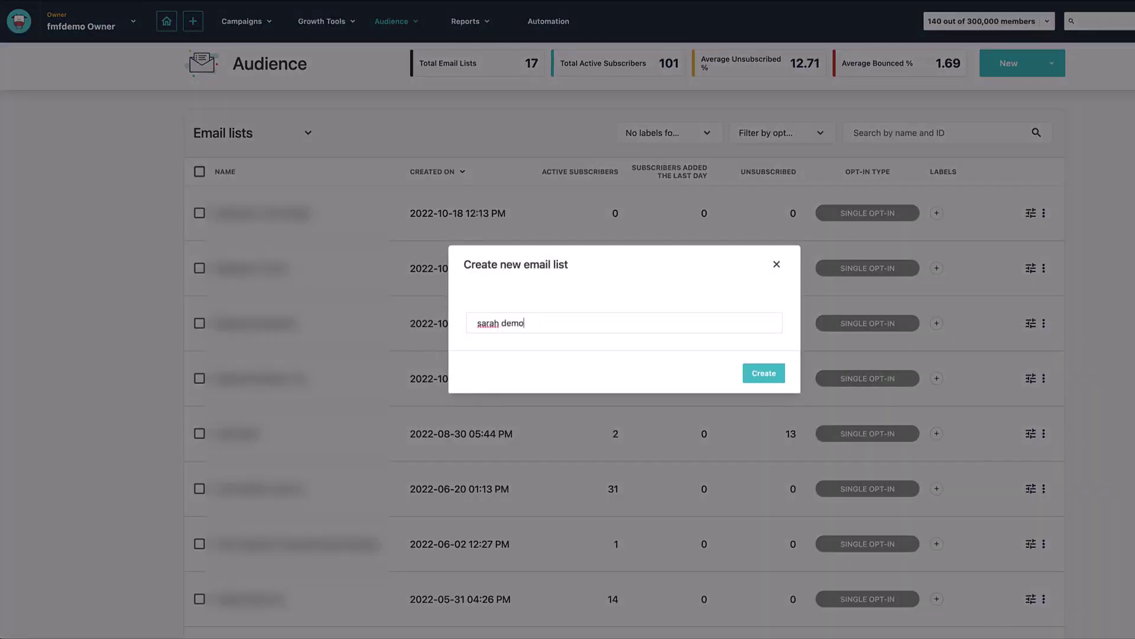
pyautogui.click(773, 375)
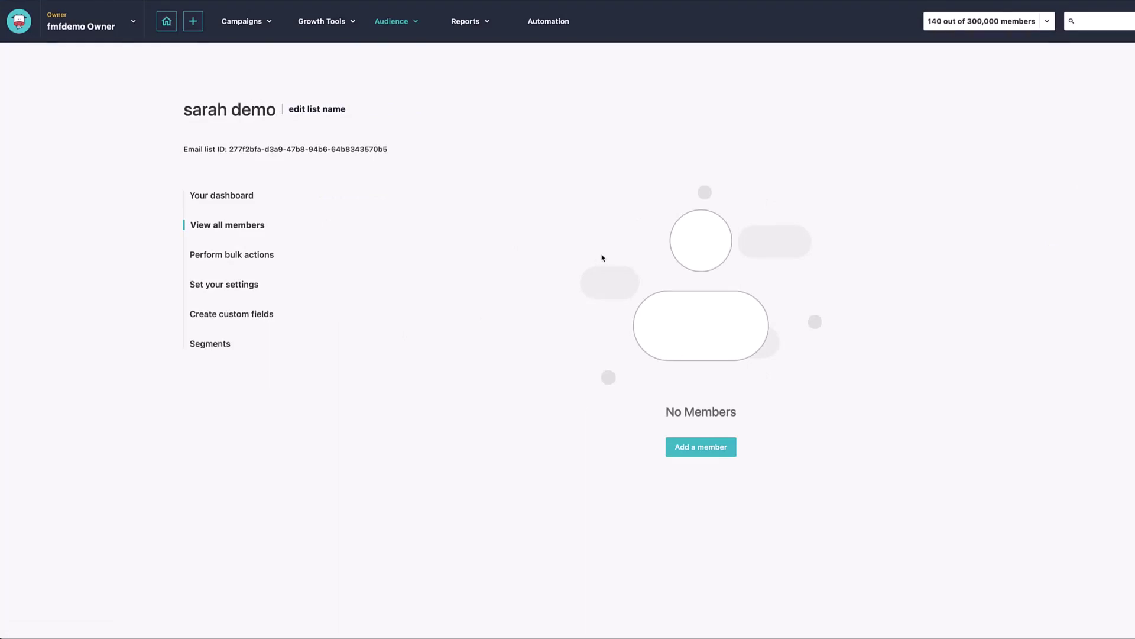
# Replace the old list ID in the Postman Add Subscriber URL with the sarah demo ID and send
pyautogui.press('super+Tab')
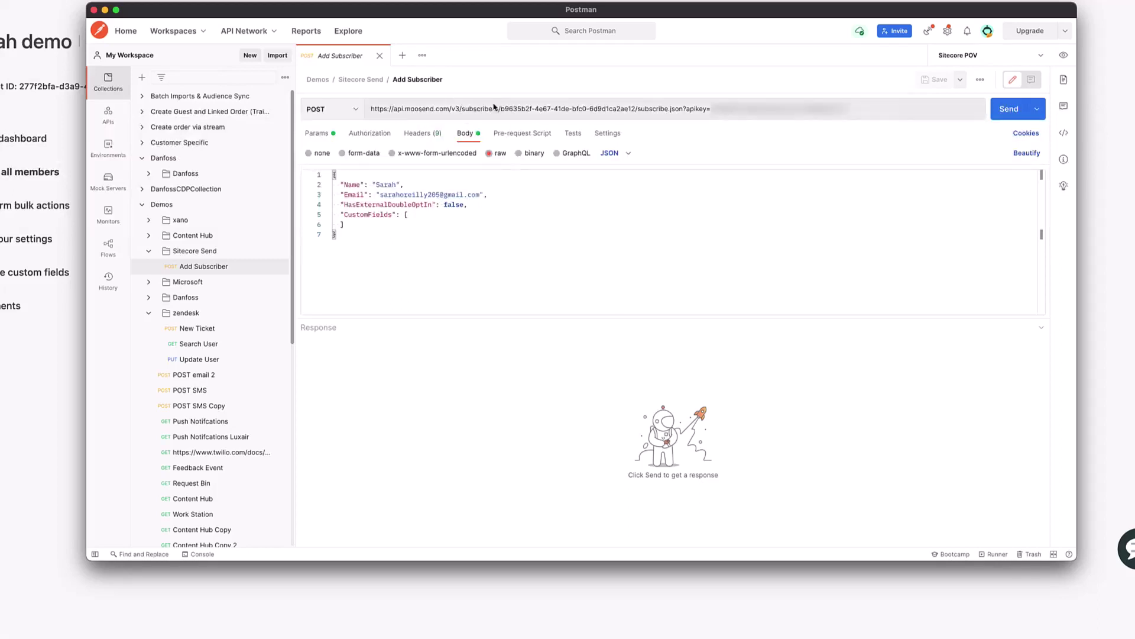
pyautogui.moveTo(501, 108); pyautogui.dragTo(634, 106)
pyautogui.click(16, 100)
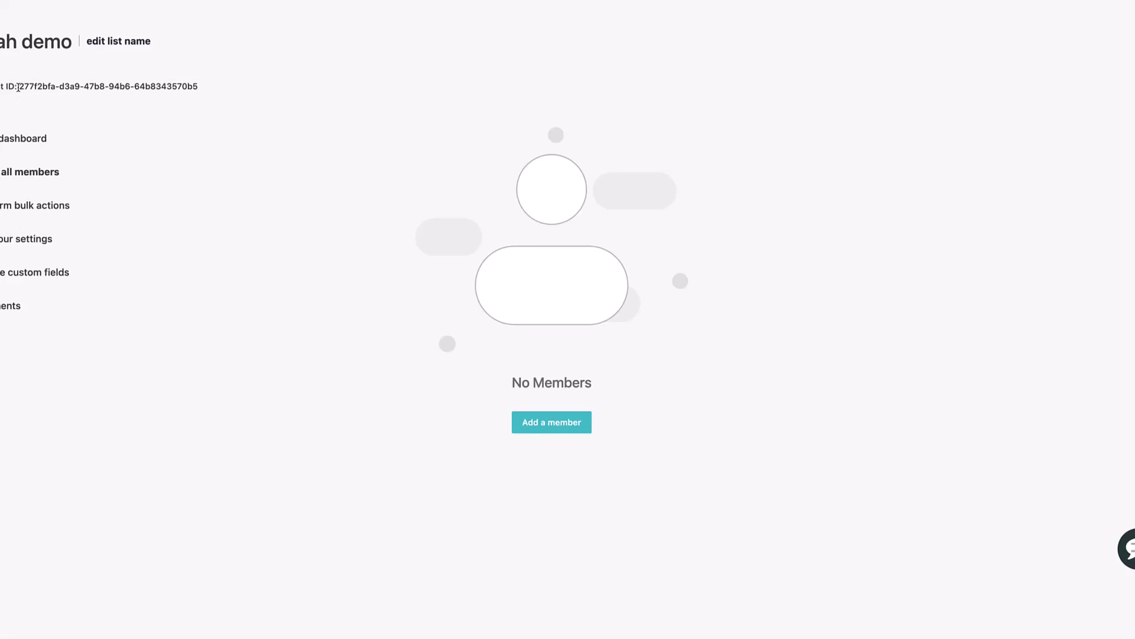
pyautogui.moveTo(18, 86); pyautogui.dragTo(213, 84)
pyautogui.press('super+c')
pyautogui.press('super+Tab')
pyautogui.moveTo(500, 109); pyautogui.dragTo(634, 104)
pyautogui.press('super+v')
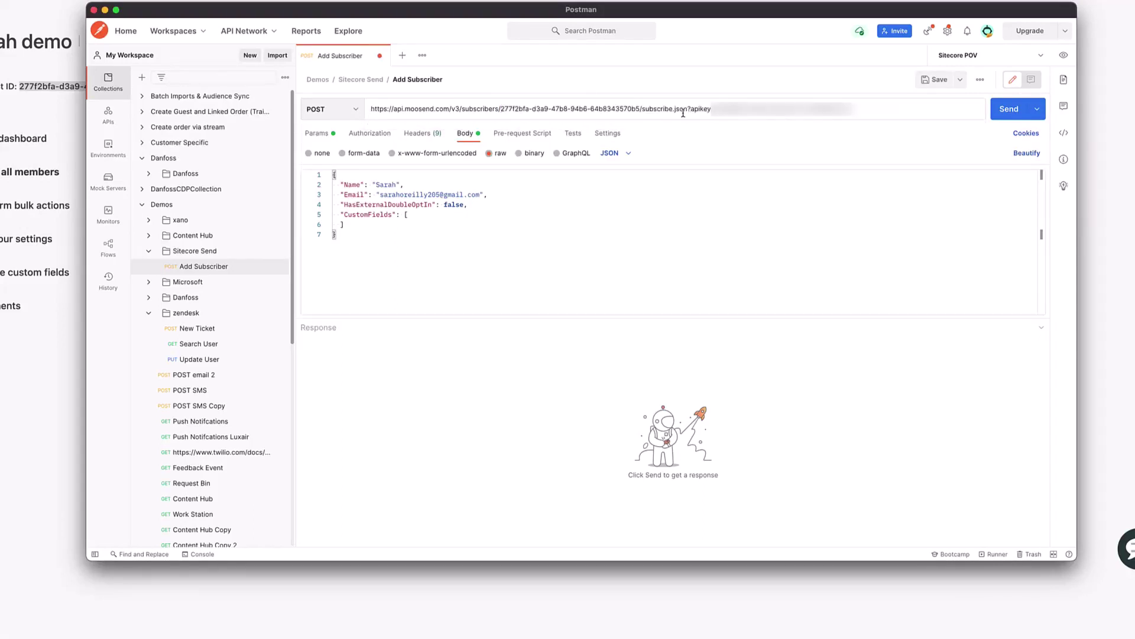
pyautogui.click(392, 232)
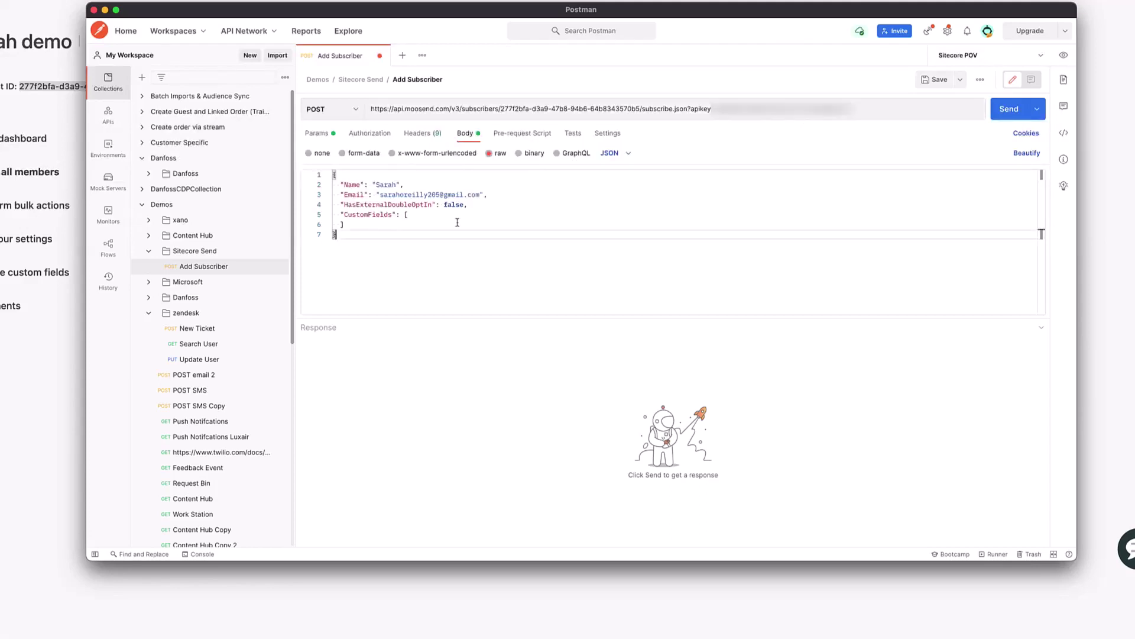
pyautogui.click(1013, 112)
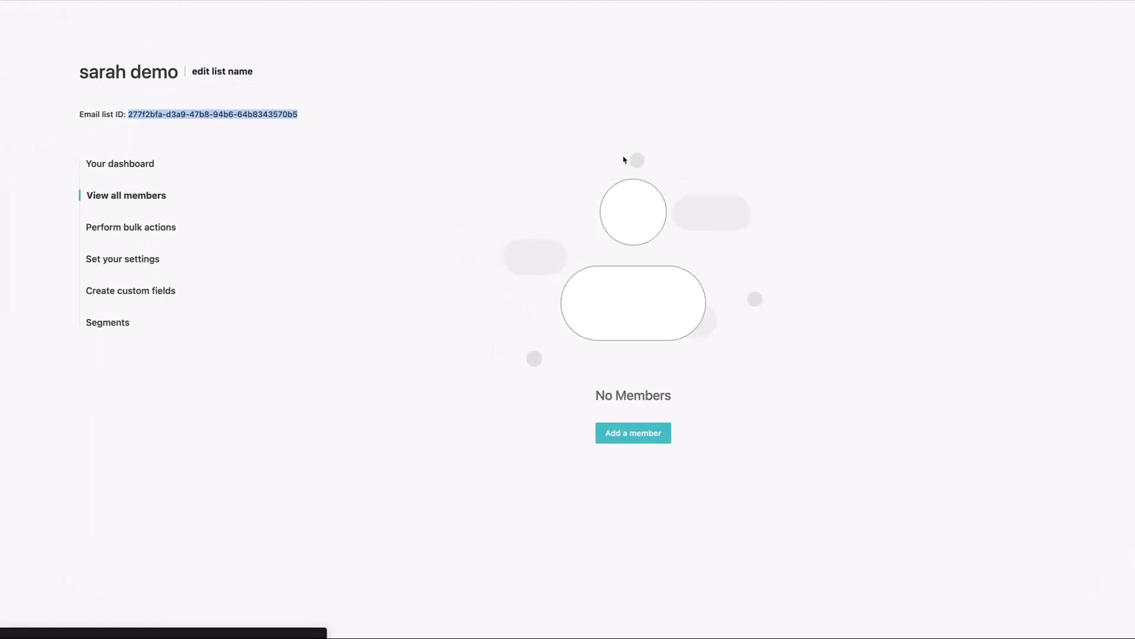
pyautogui.press('super+r')
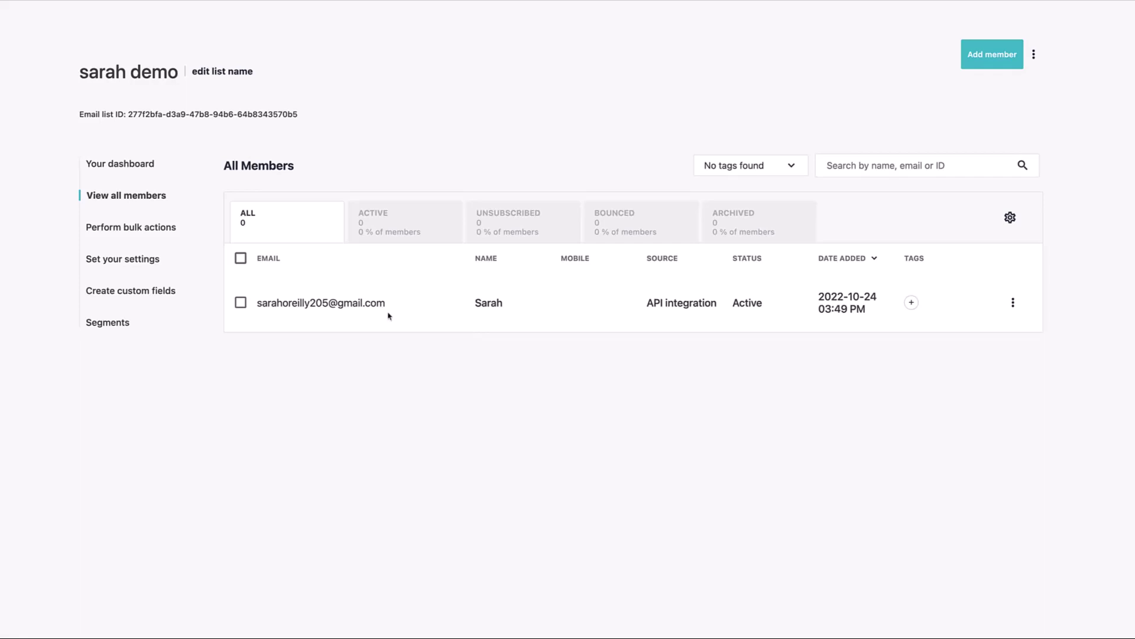
# Open the sarah demo list's custom fields page from the sidebar
pyautogui.click(125, 299)
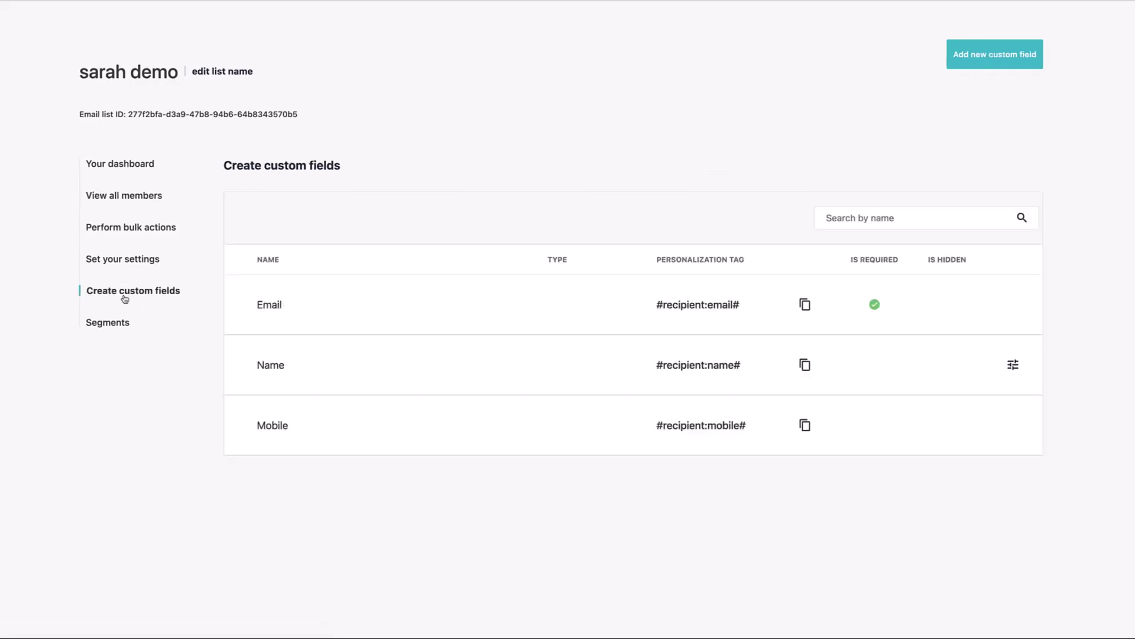
# Add Text custom fields 'offer' and 'recommendedProduct' to the sarah demo list
pyautogui.click(987, 65)
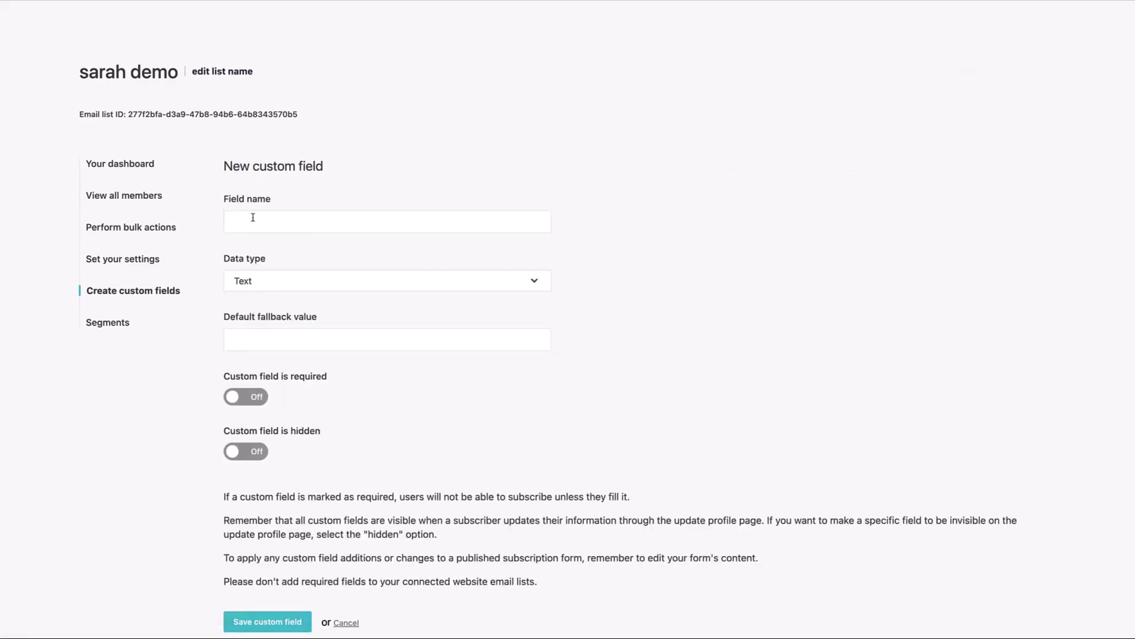
pyautogui.write('offer')
pyautogui.scroll(-1, 330, 373)
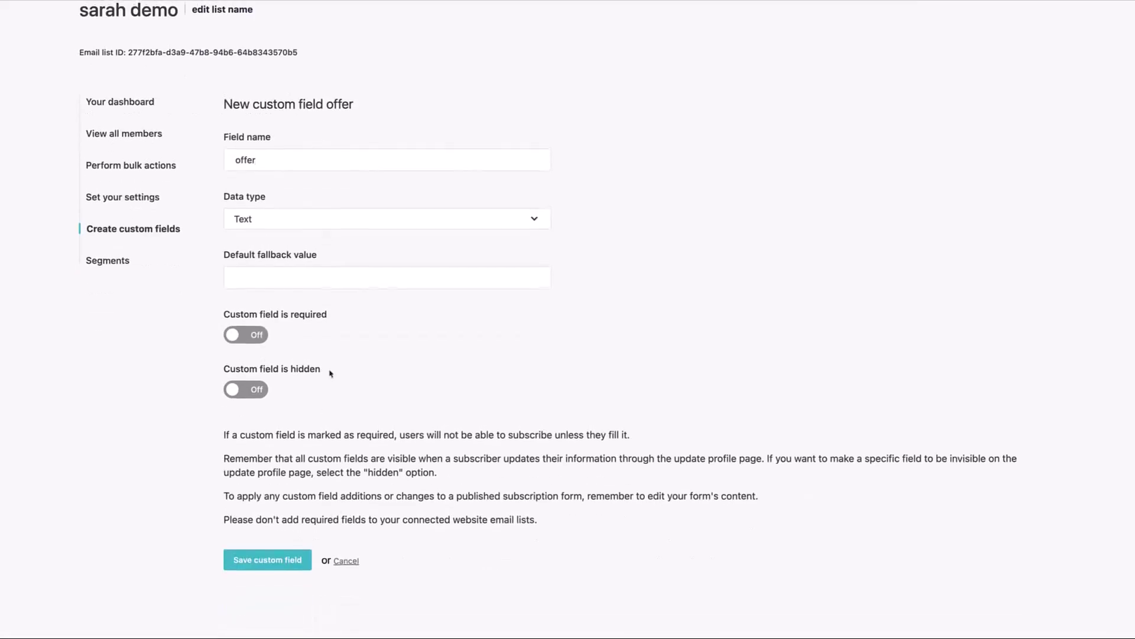
pyautogui.click(264, 567)
pyautogui.click(982, 56)
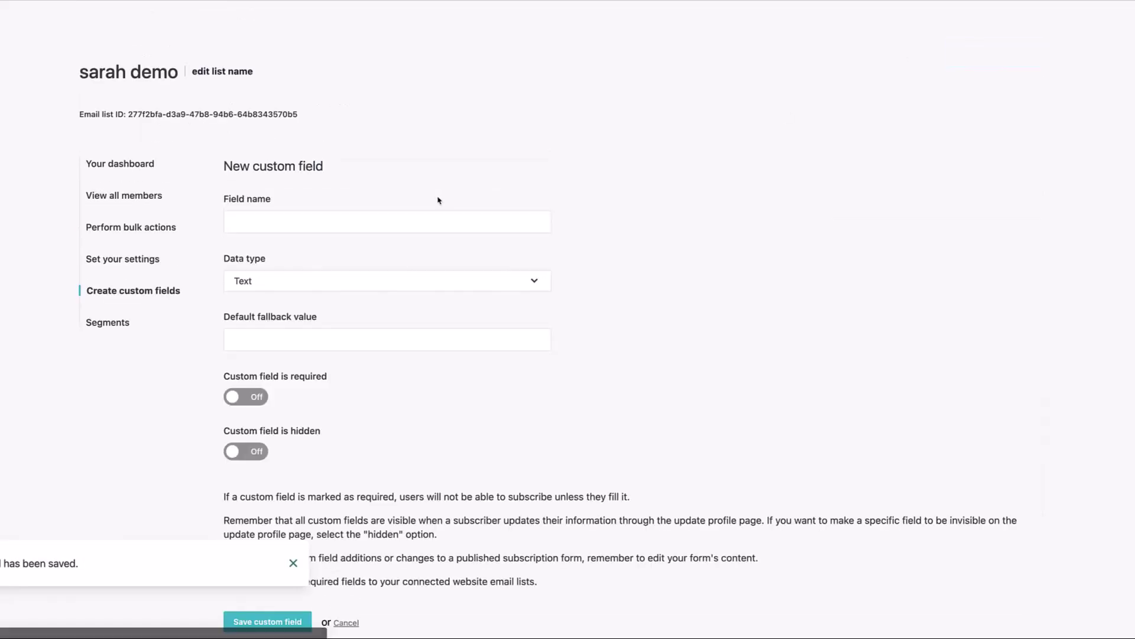
pyautogui.click(251, 218)
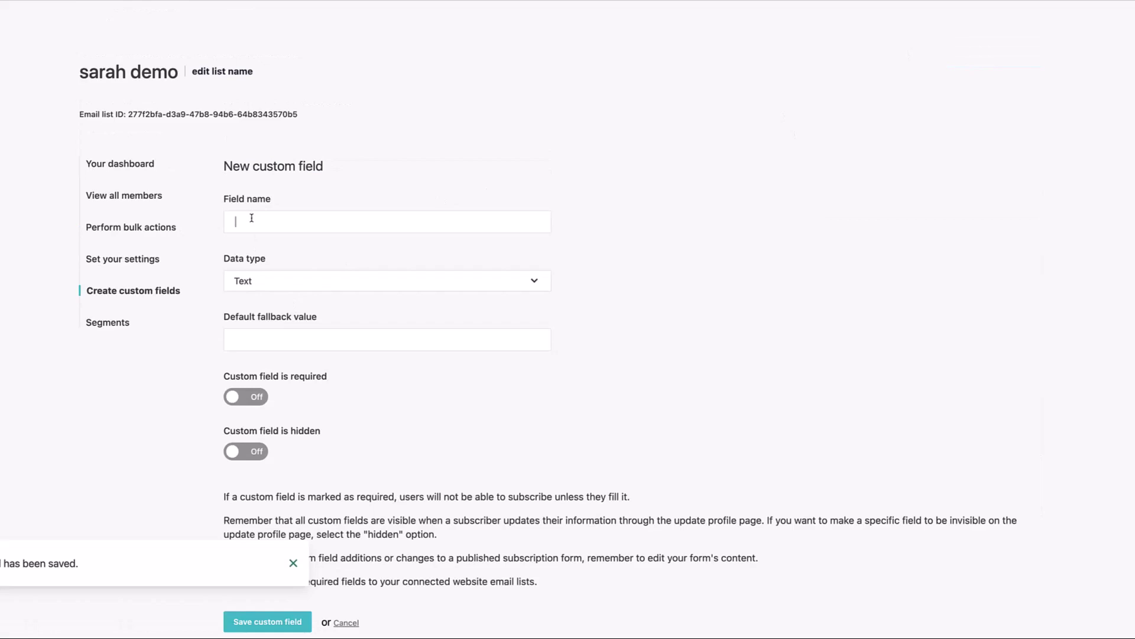
pyautogui.write('recommende')
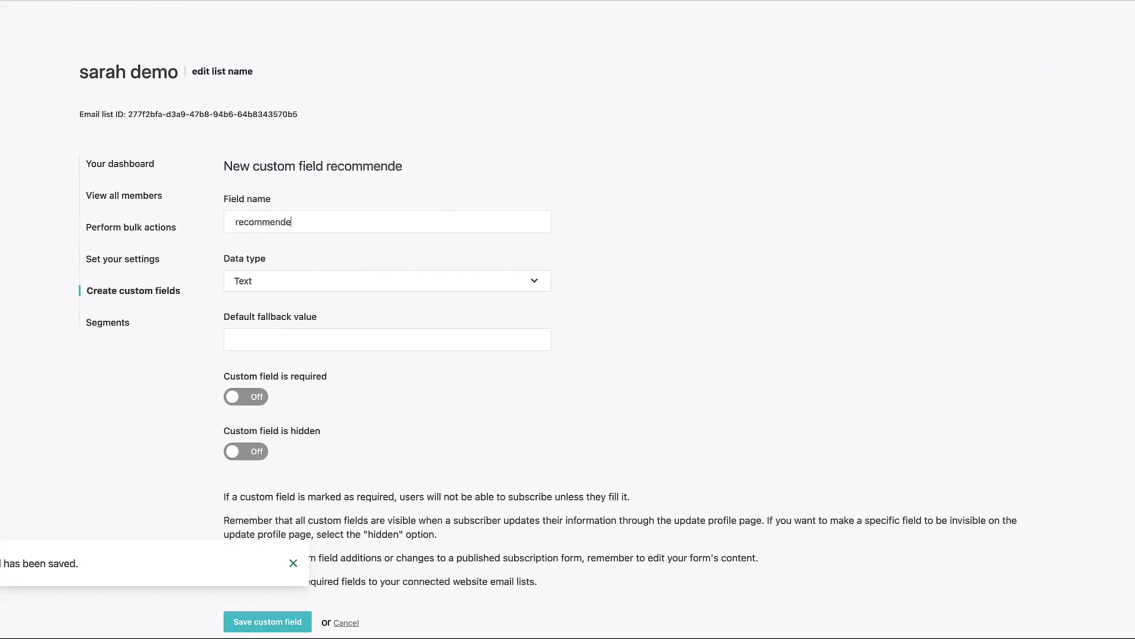
pyautogui.write('dProduct')
pyautogui.scroll(-2, 276, 569)
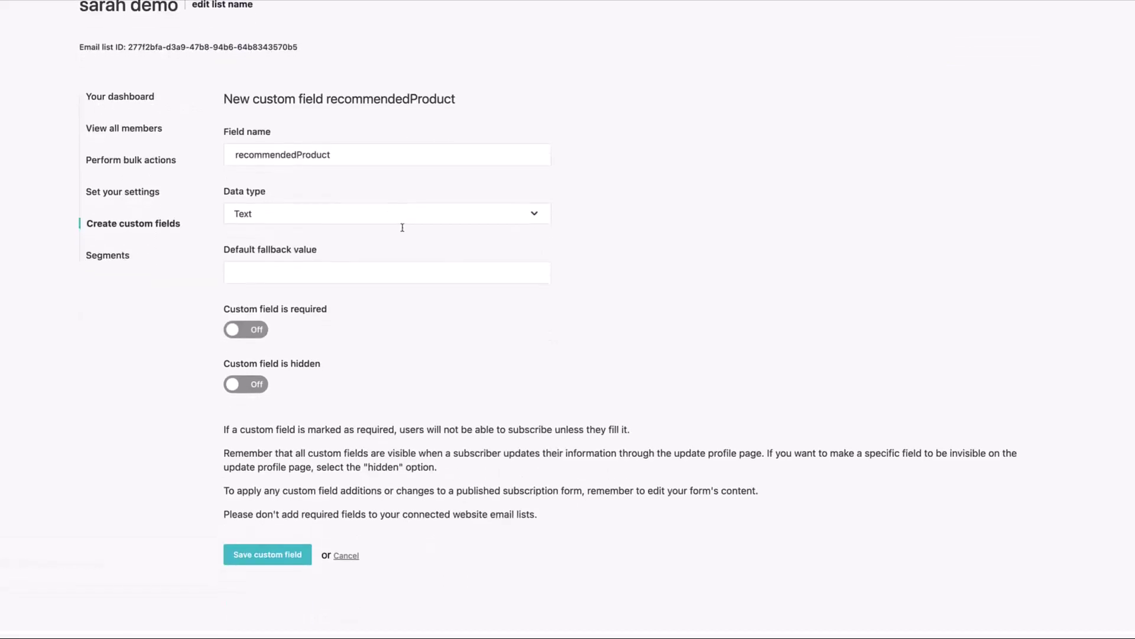
pyautogui.click(277, 569)
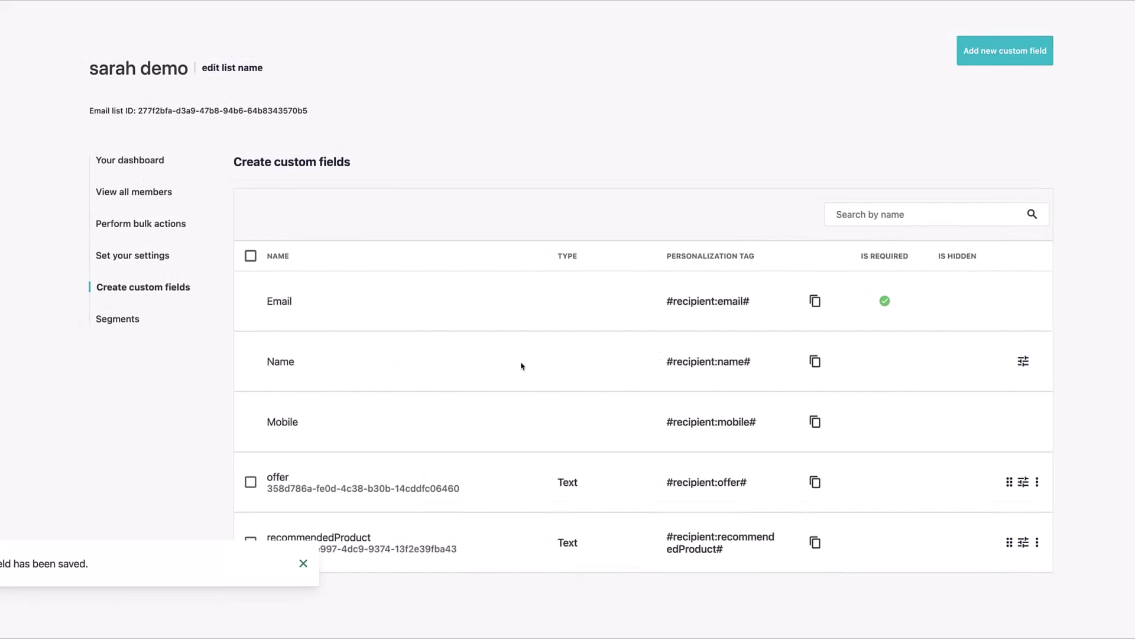
pyautogui.press('super+Tab')
# Fill the request body's CustomFields array with "offer=50%off" and "recommendedProduct=dress"
pyautogui.click(535, 234)
pyautogui.click(450, 245)
pyautogui.moveTo(450, 245); pyautogui.dragTo(438, 235)
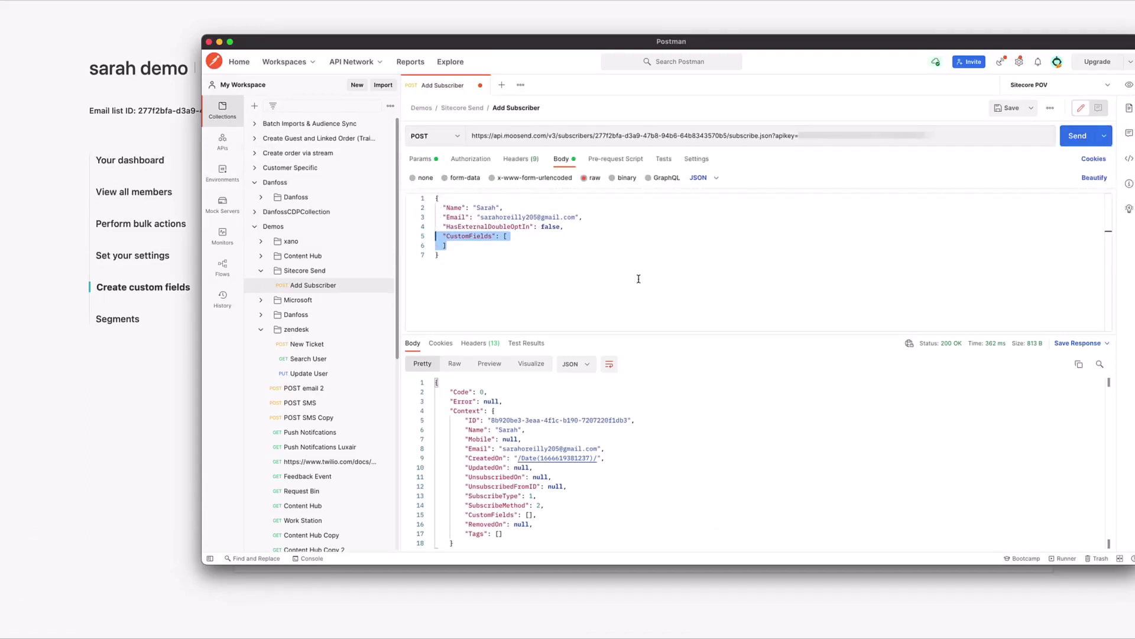
pyautogui.click(544, 238)
pyautogui.press('Return')
pyautogui.write('"offer:')
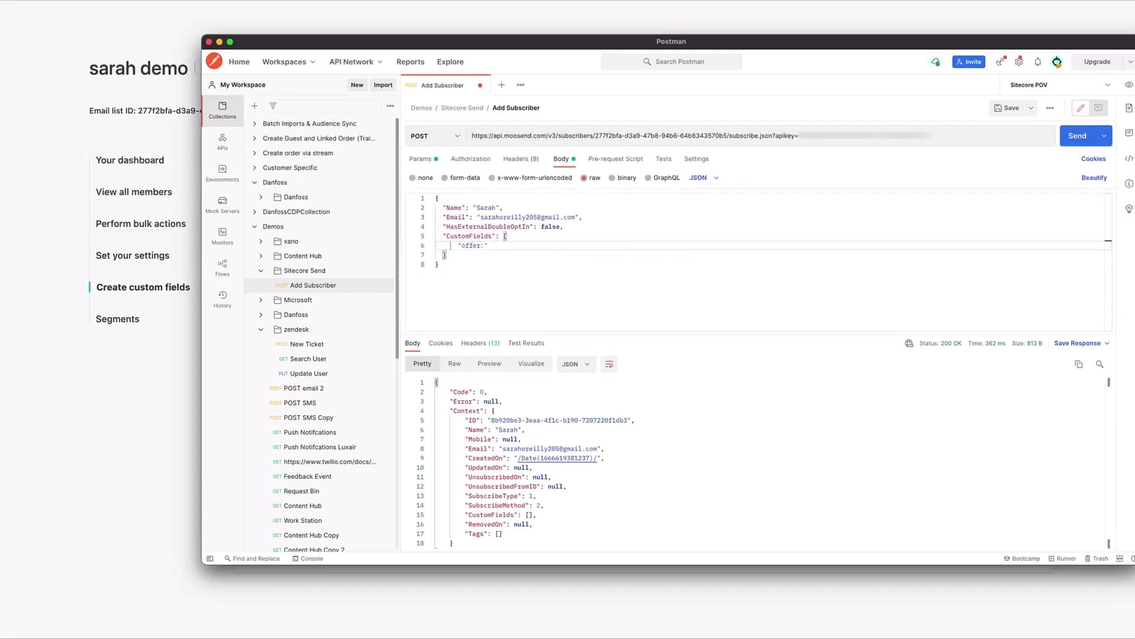
pyautogui.press('BackSpace')
pyautogui.write('=')
pyautogui.write('50%off",')
pyautogui.press('Return')
pyautogui.write('"recommendedProduct')
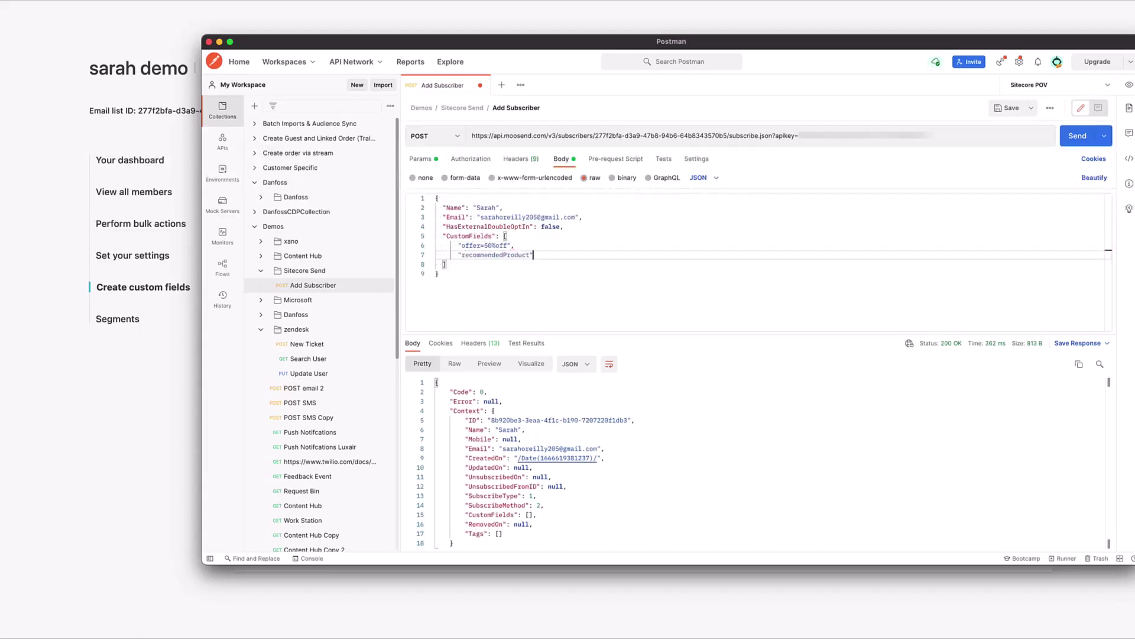
pyautogui.write('=dress')
# Resend the request with the custom field values and return to Moosend's custom fields page
pyautogui.click(1078, 136)
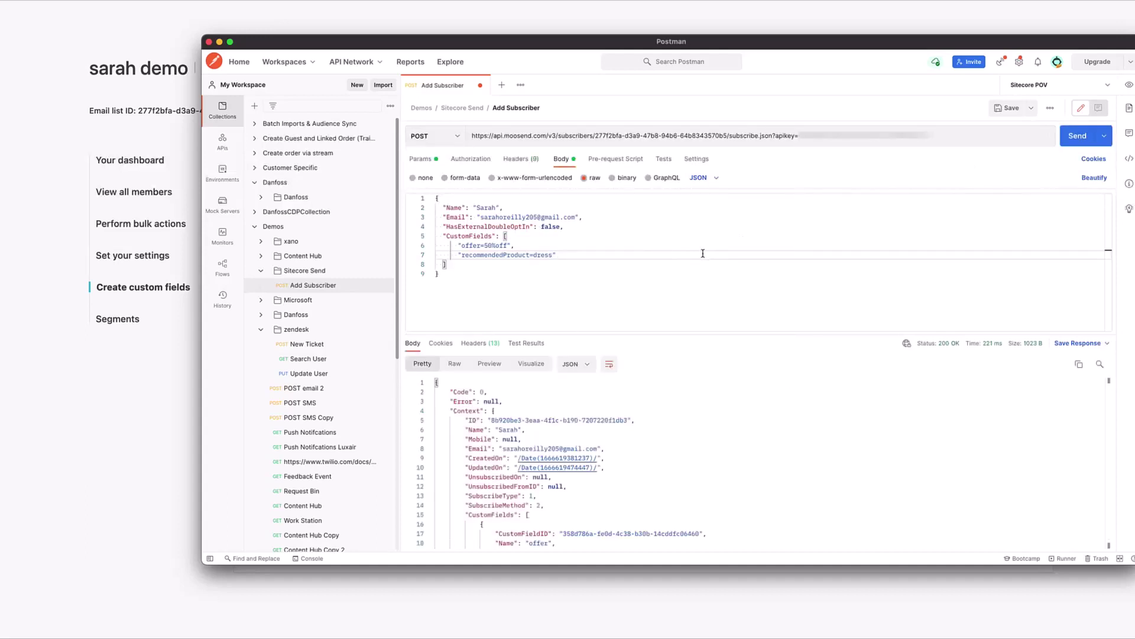
pyautogui.scroll(-5, 568, 411)
pyautogui.click(54, 423)
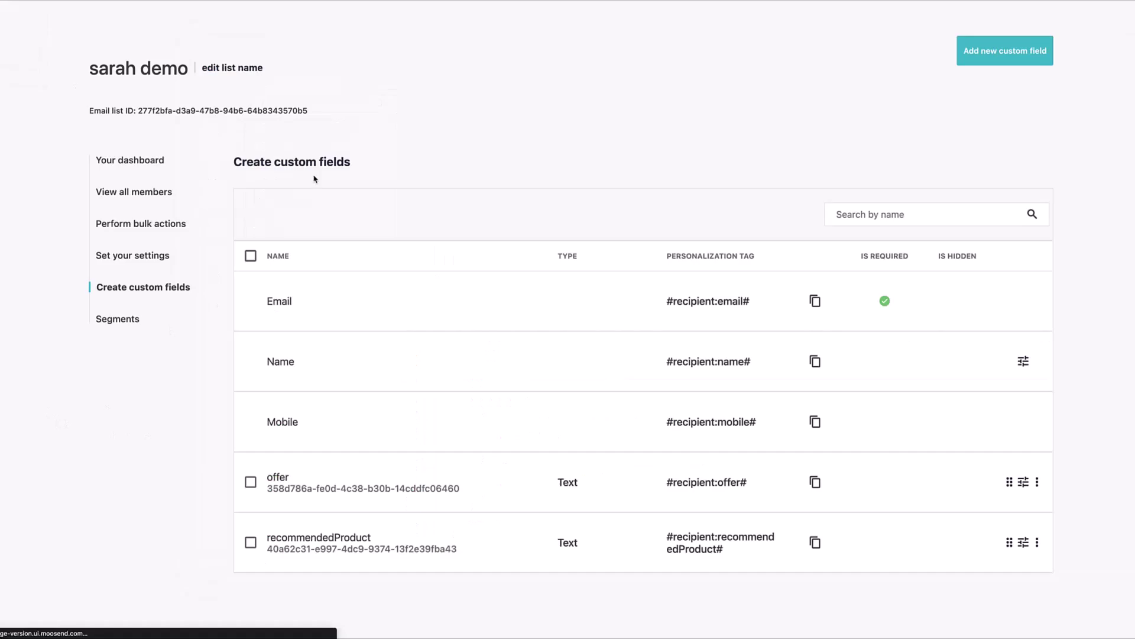
# Open the subscriber's record from all members and check its offer and recommendedProduct values
pyautogui.press('super+r')
pyautogui.click(120, 194)
pyautogui.click(341, 303)
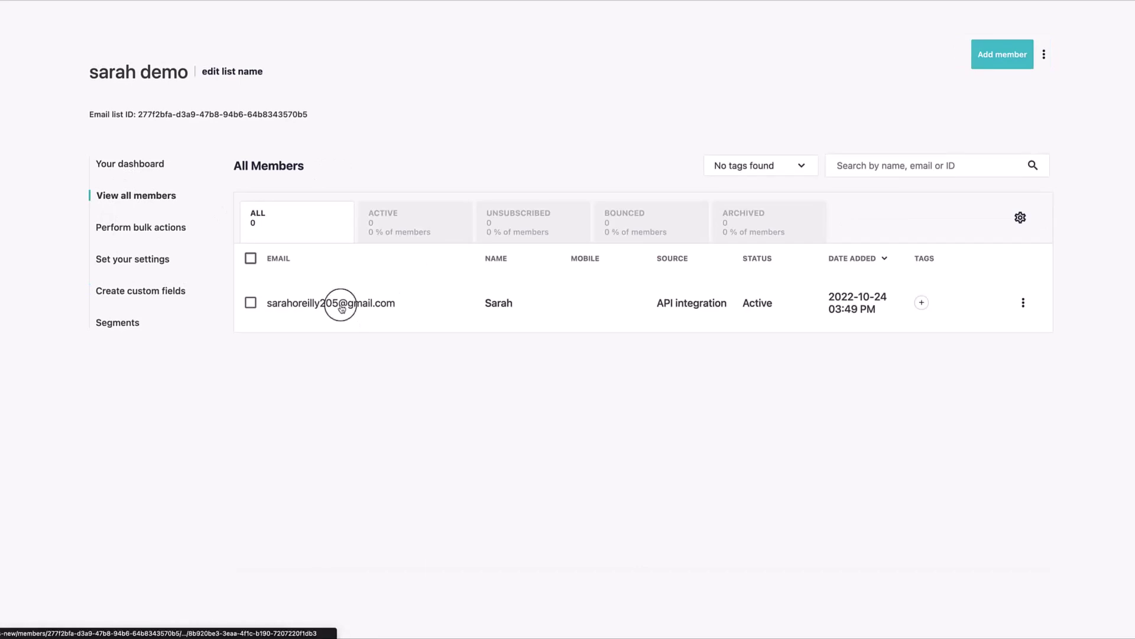
pyautogui.moveTo(215, 372); pyautogui.dragTo(384, 482)
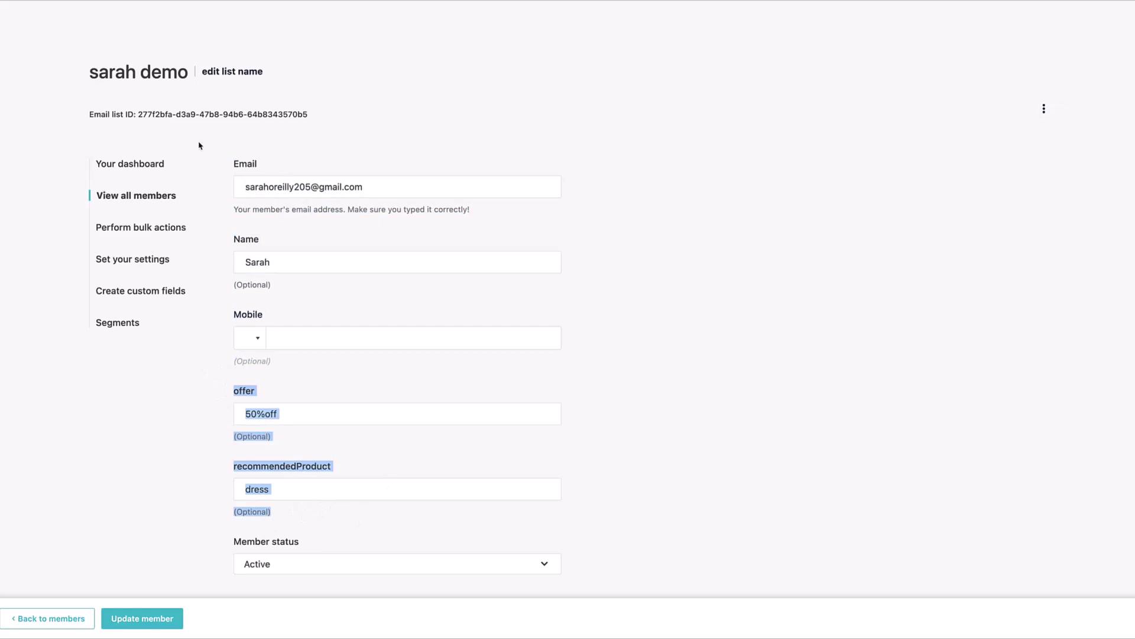
pyautogui.click(134, 197)
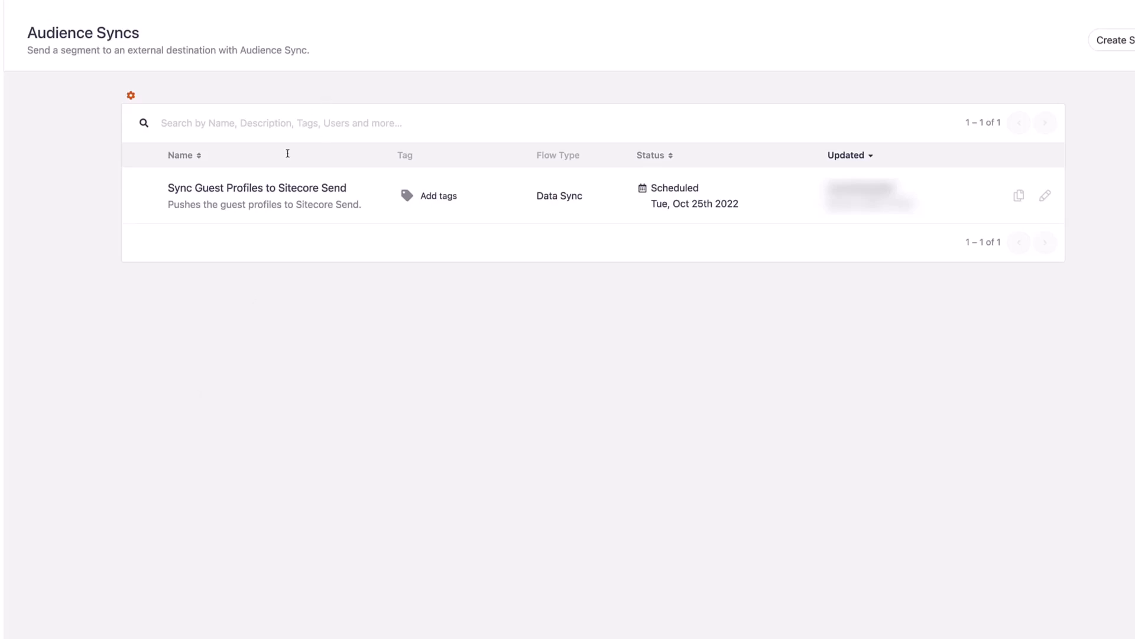
# Open the Sync Guest Profiles to Sitecore Send flow and review its settings and service credential
pyautogui.click(267, 188)
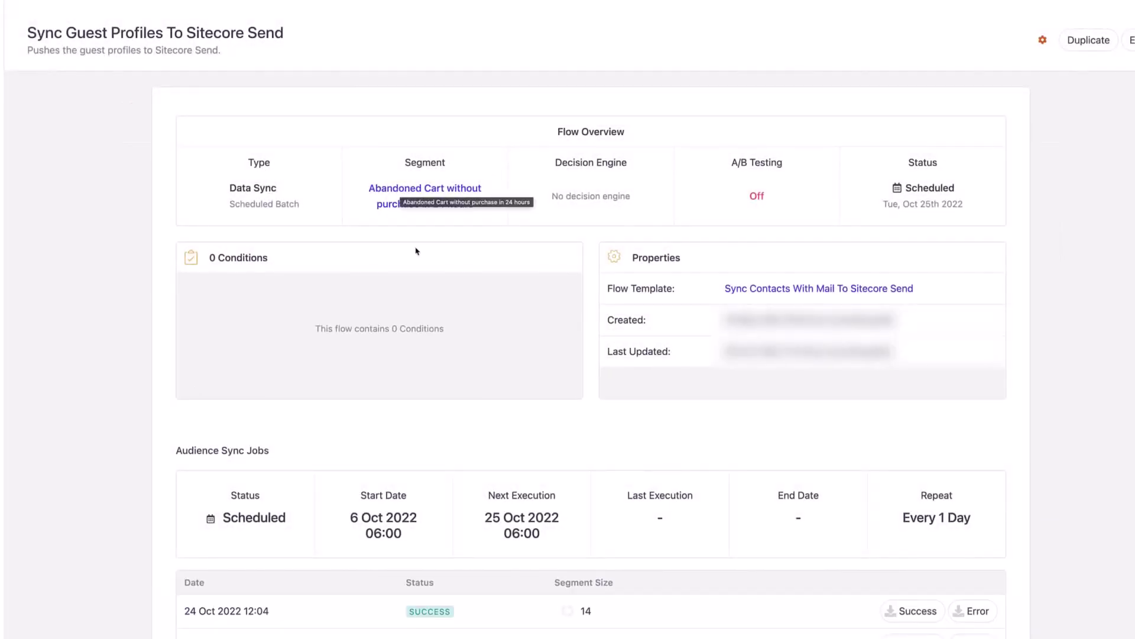
pyautogui.scroll(-2, 492, 330)
pyautogui.scroll(-1, 492, 331)
pyautogui.scroll(4, 494, 329)
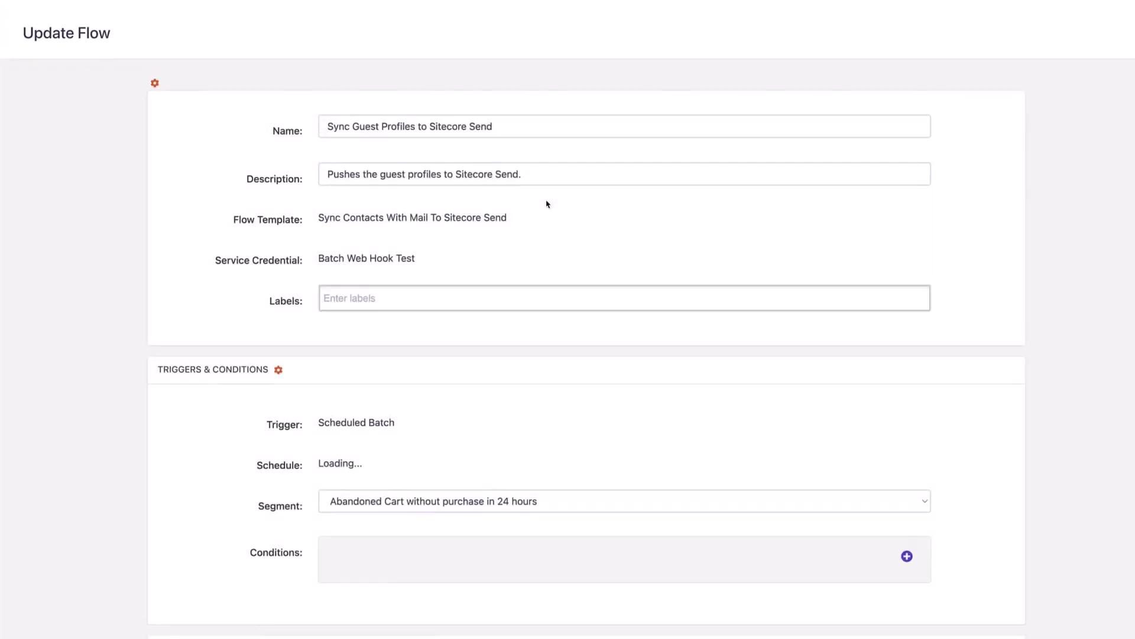
pyautogui.moveTo(210, 261); pyautogui.dragTo(518, 258)
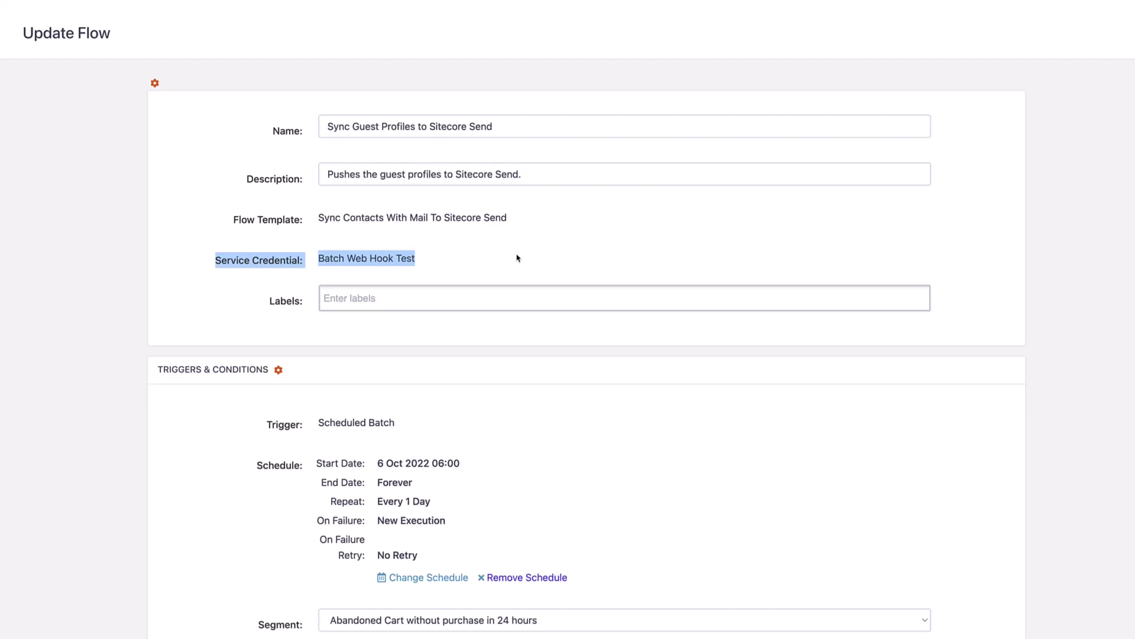
pyautogui.scroll(-1, 518, 258)
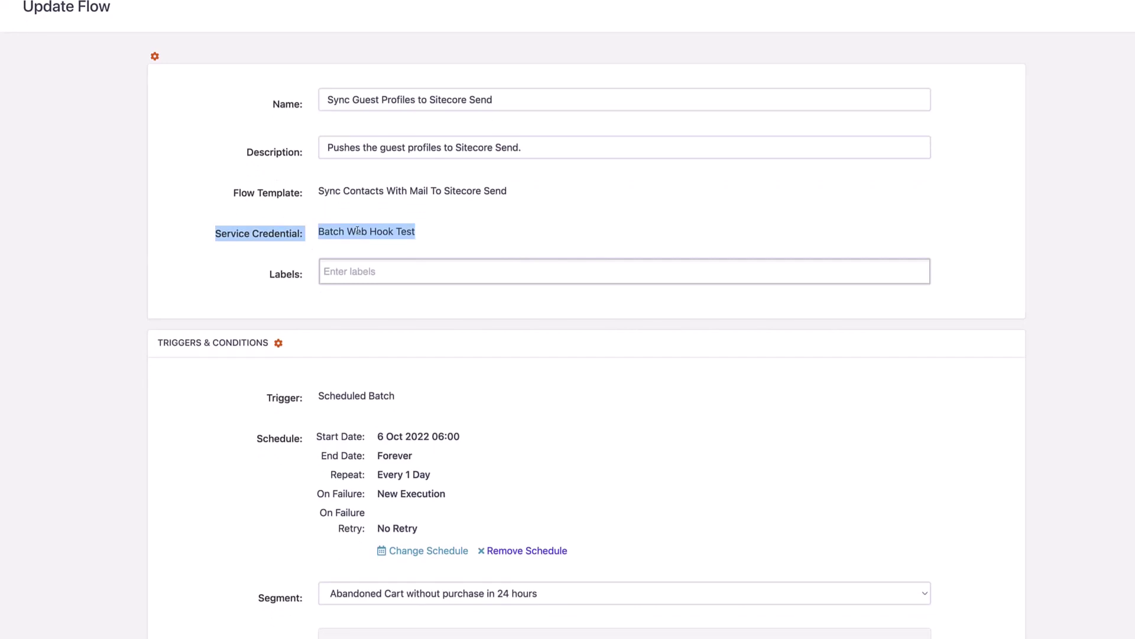
pyautogui.scroll(-5, 355, 230)
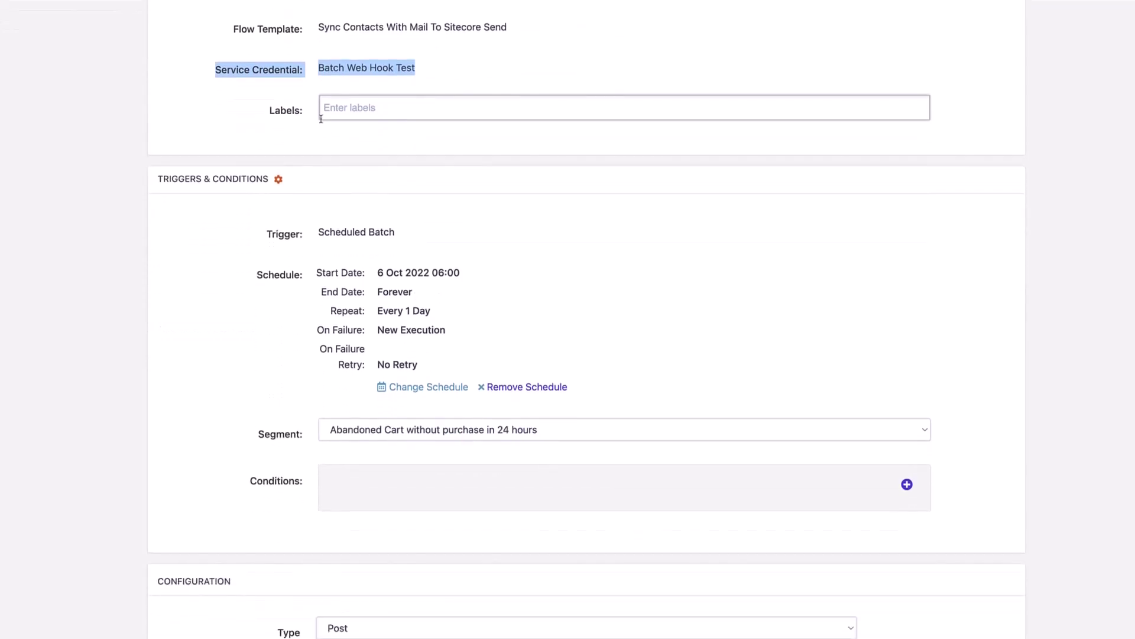
pyautogui.scroll(4, 319, 142)
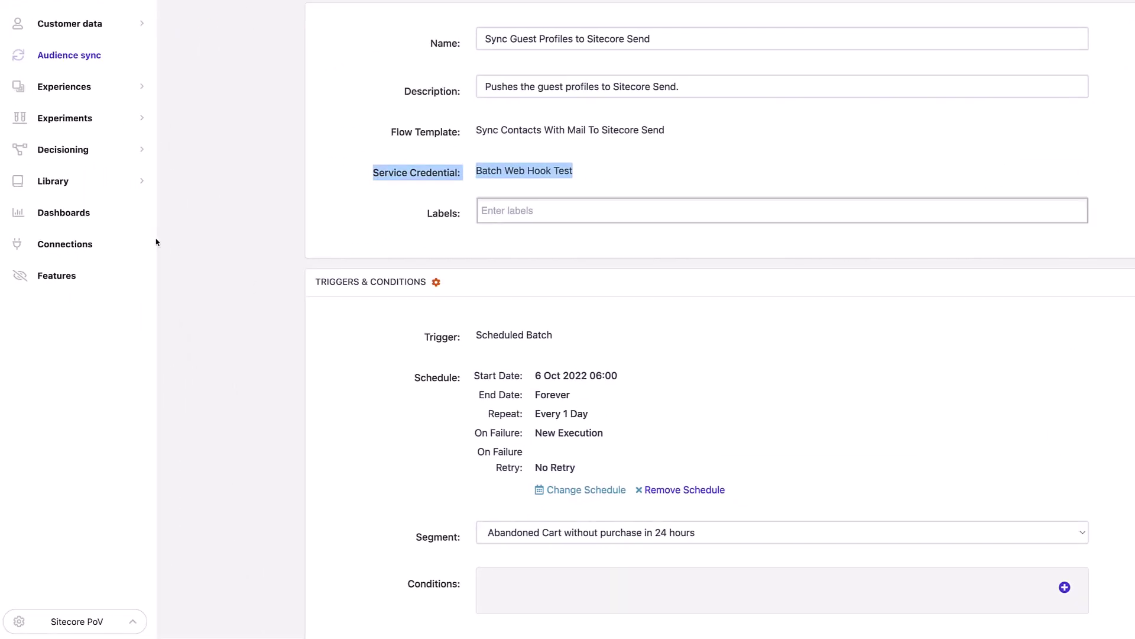
pyautogui.click(121, 620)
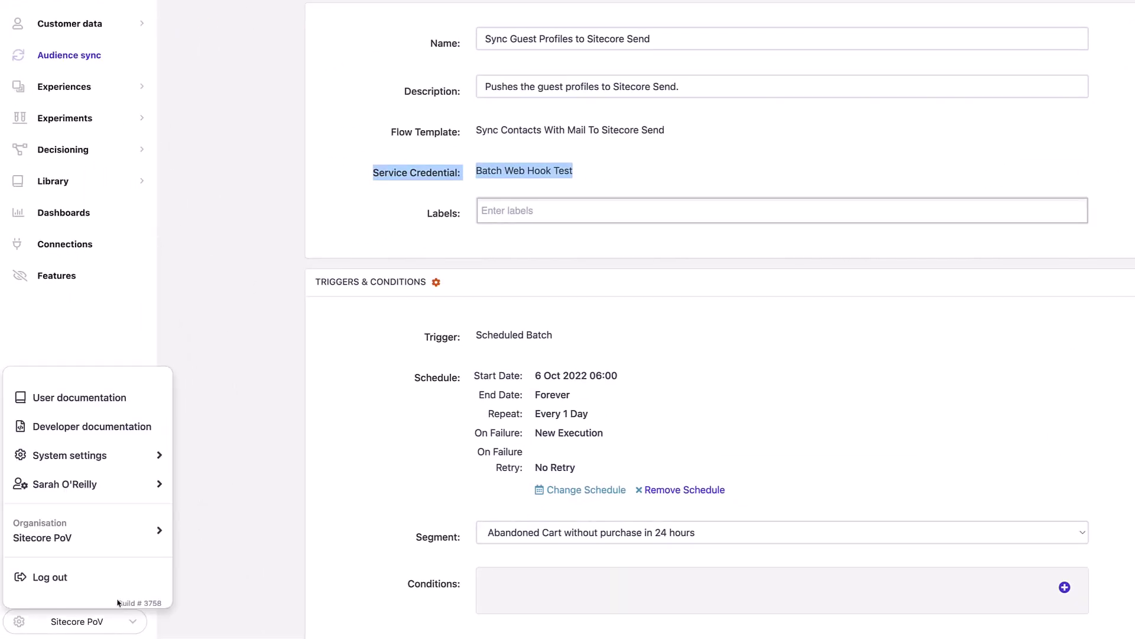
pyautogui.moveTo(108, 457)
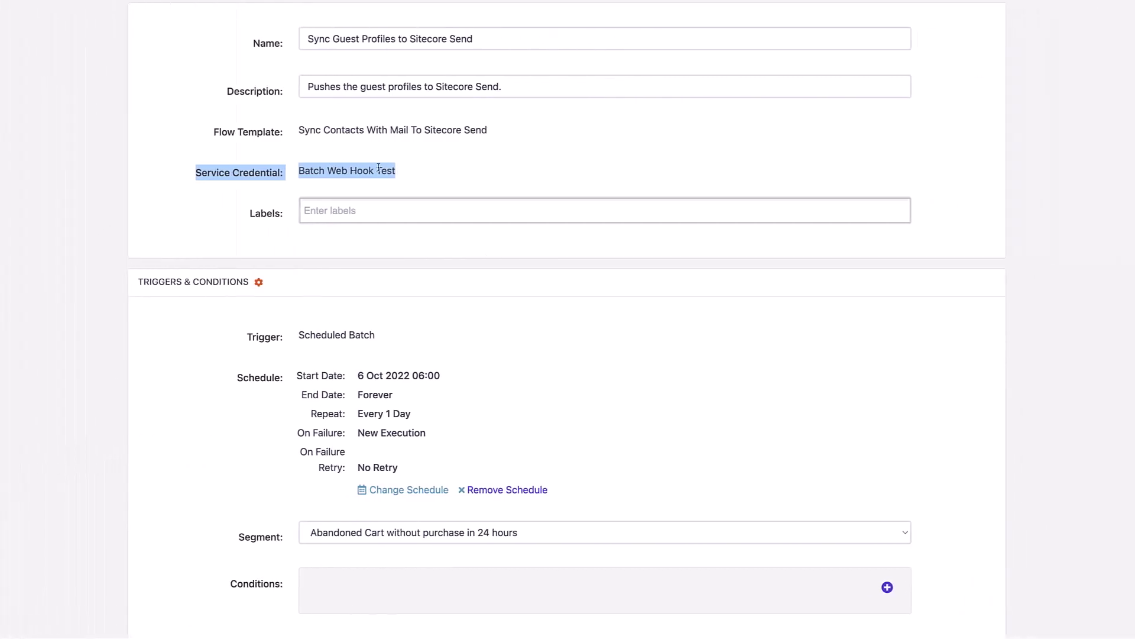
pyautogui.scroll(-3, 572, 188)
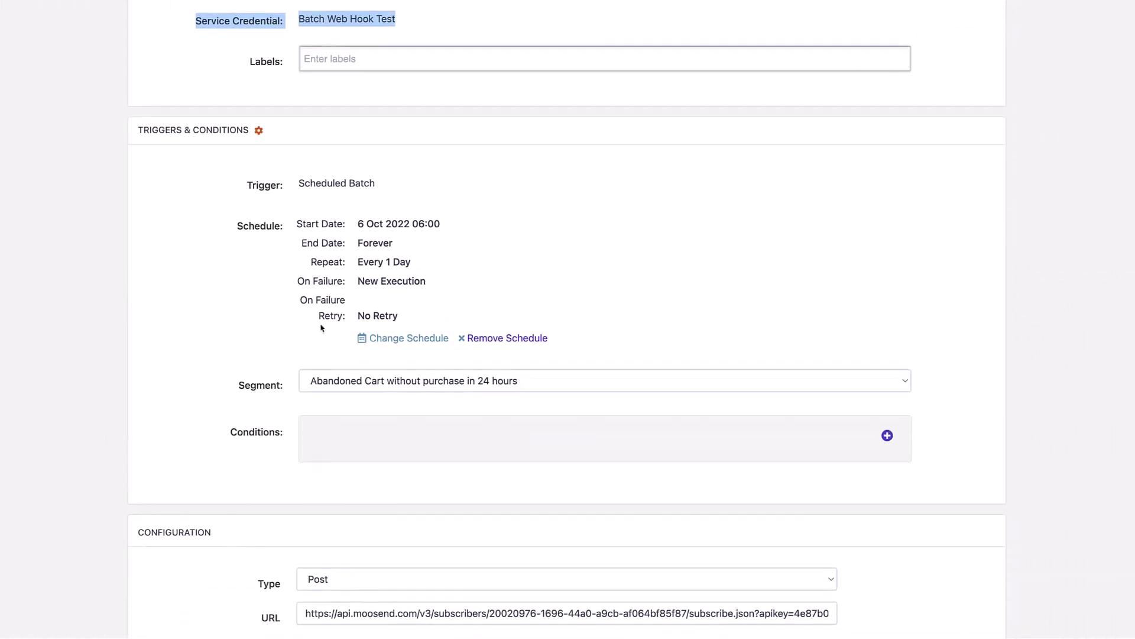
# Keep the flow's segment set to Abandoned Cart without purchase in 24 hours
pyautogui.scroll(-1, 539, 312)
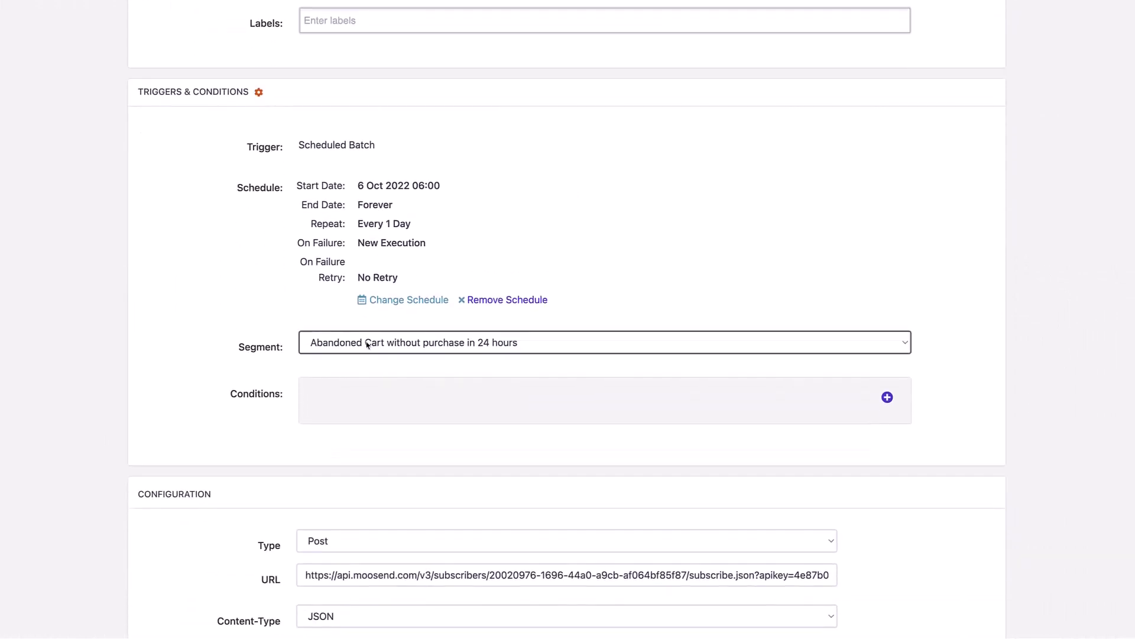
pyautogui.click(367, 343)
pyautogui.click(245, 298)
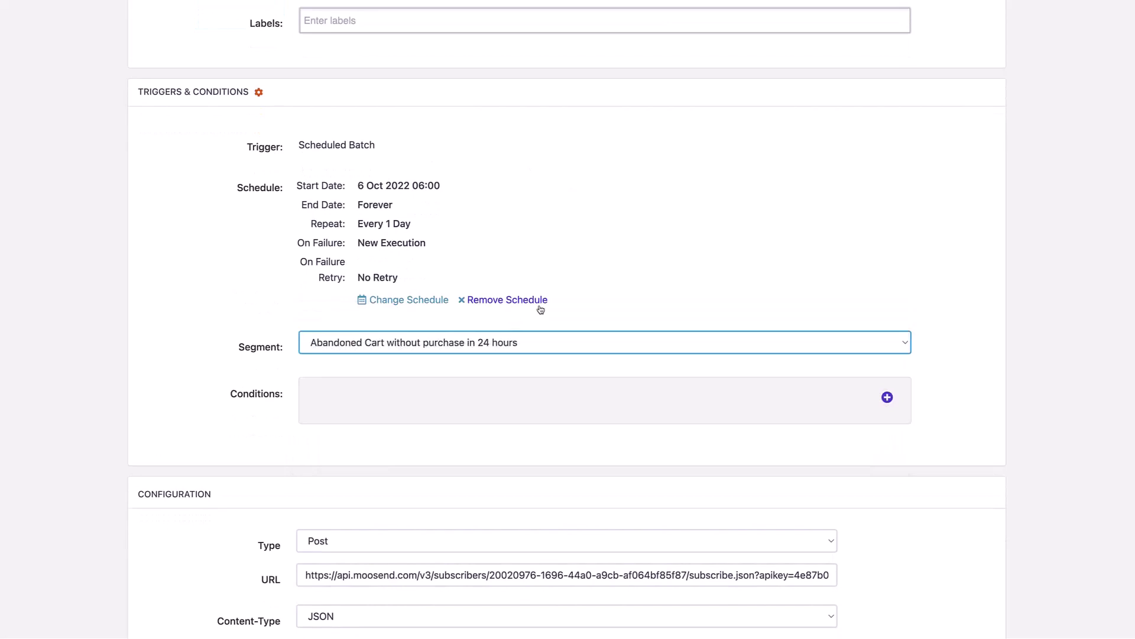
pyautogui.scroll(-5, 540, 309)
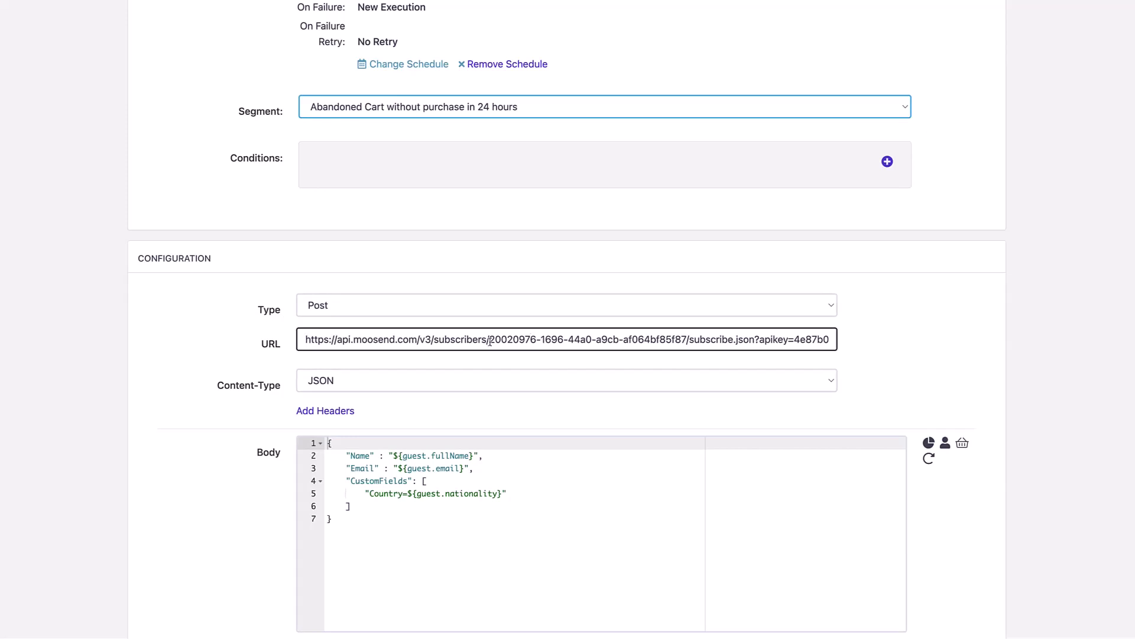
# Review the email list ID in the URL and the guest full-name placeholder in the body
pyautogui.moveTo(489, 339); pyautogui.dragTo(684, 338)
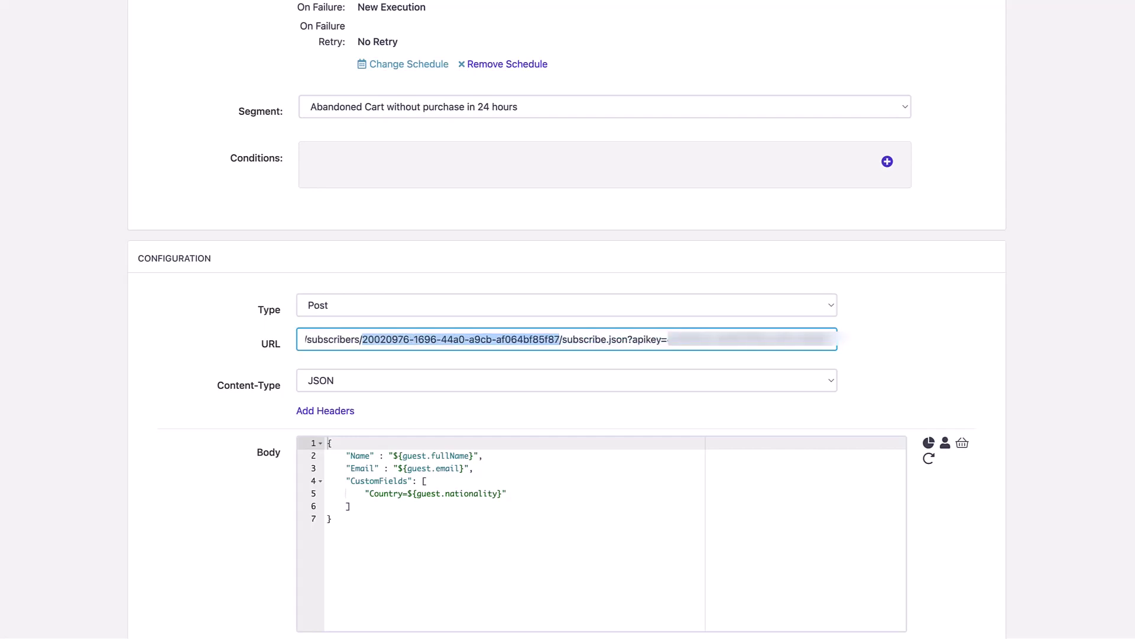
pyautogui.scroll(-2, 456, 393)
pyautogui.click(313, 441)
pyautogui.hotkey('ctrl', 'a')
pyautogui.click(427, 395)
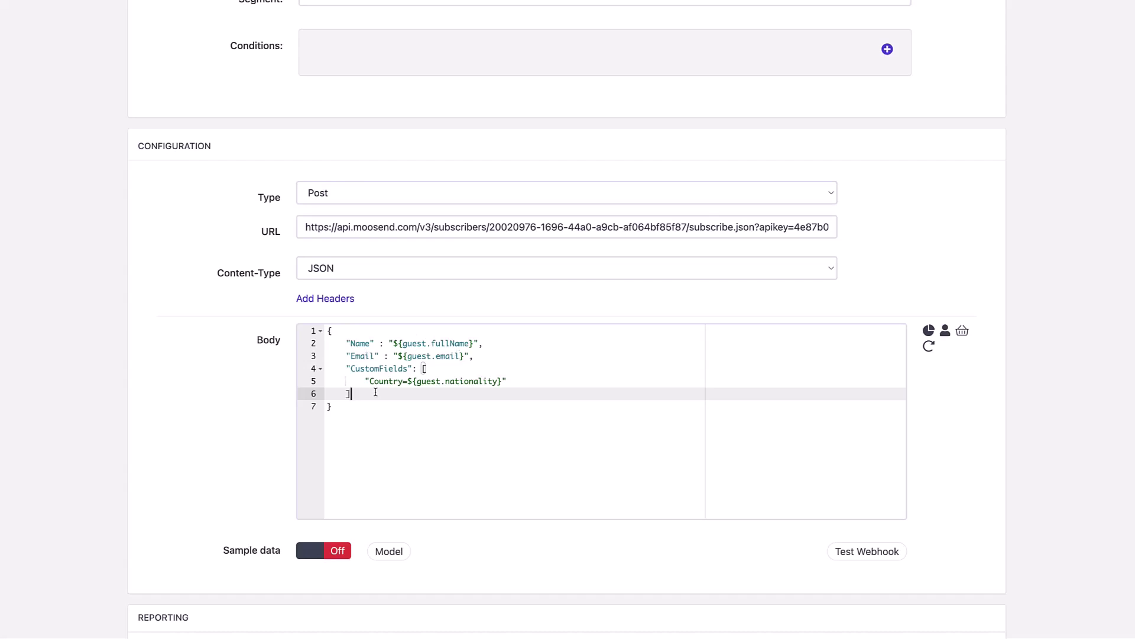
pyautogui.moveTo(390, 343); pyautogui.dragTo(512, 341)
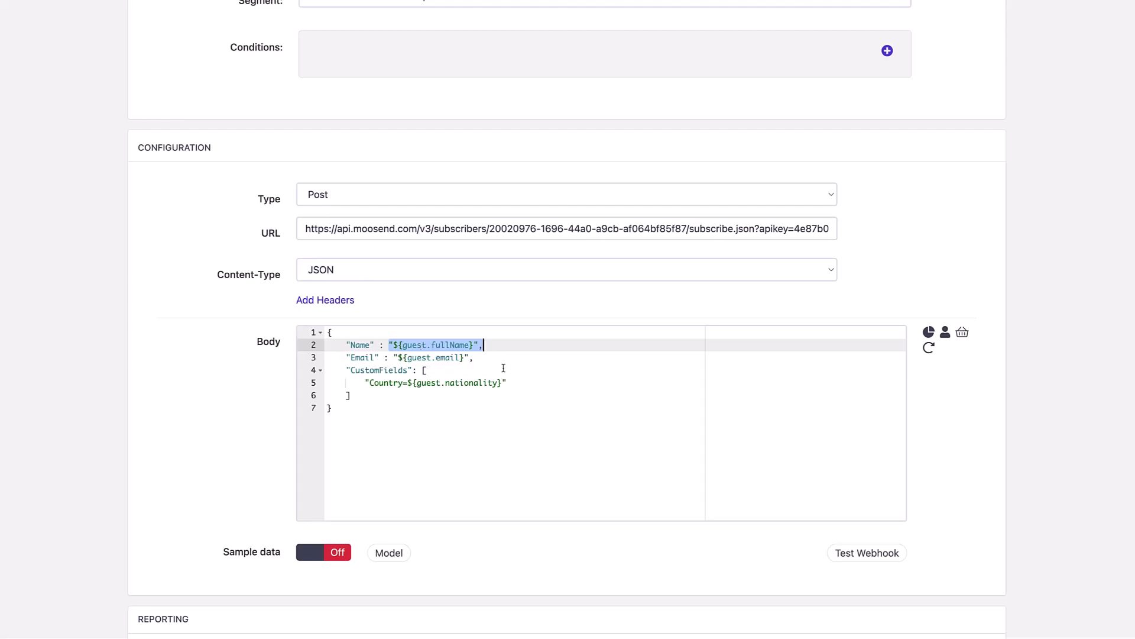
pyautogui.scroll(-4, 490, 409)
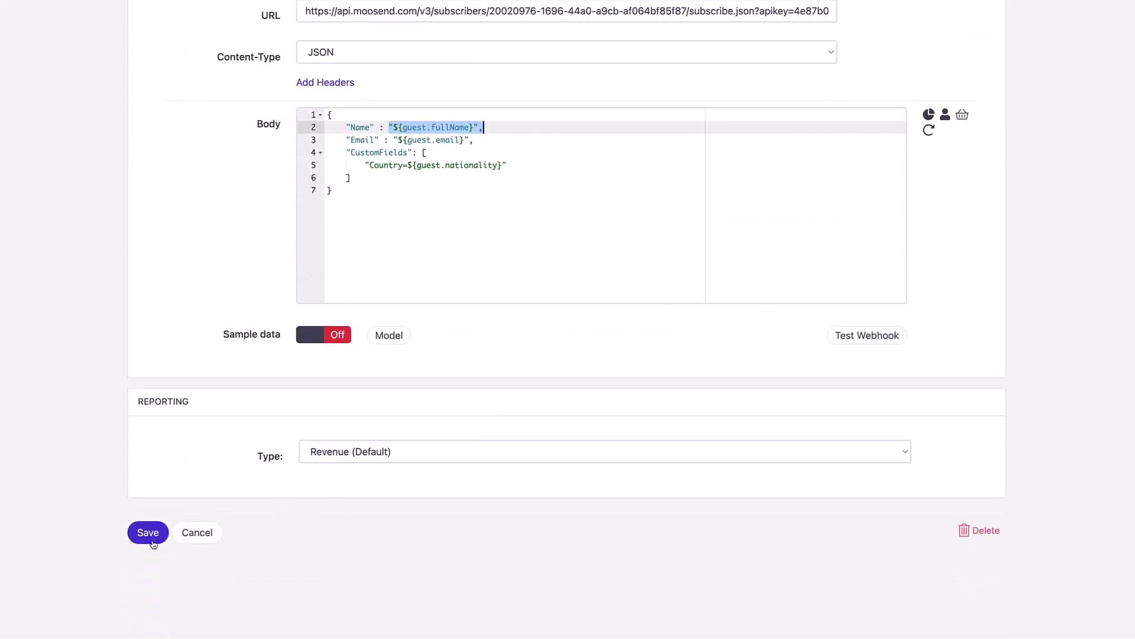
pyautogui.scroll(1, 541, 217)
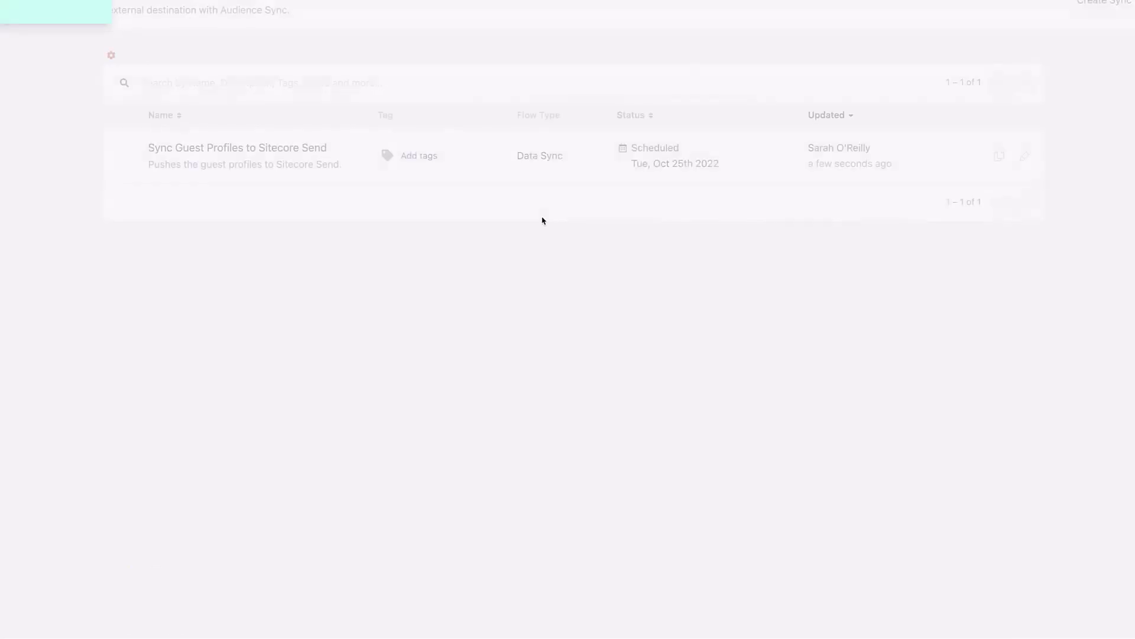
# Open the Abandoned Cart without purchase in 24 hours segment from the sync overview and view its usage
pyautogui.click(264, 153)
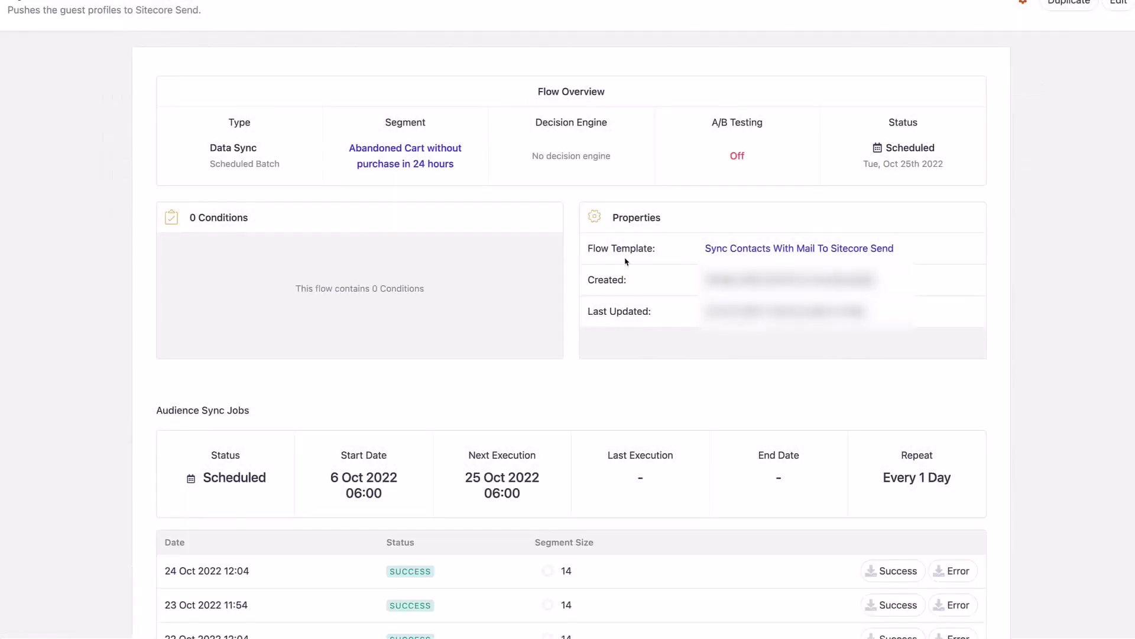
pyautogui.click(452, 155)
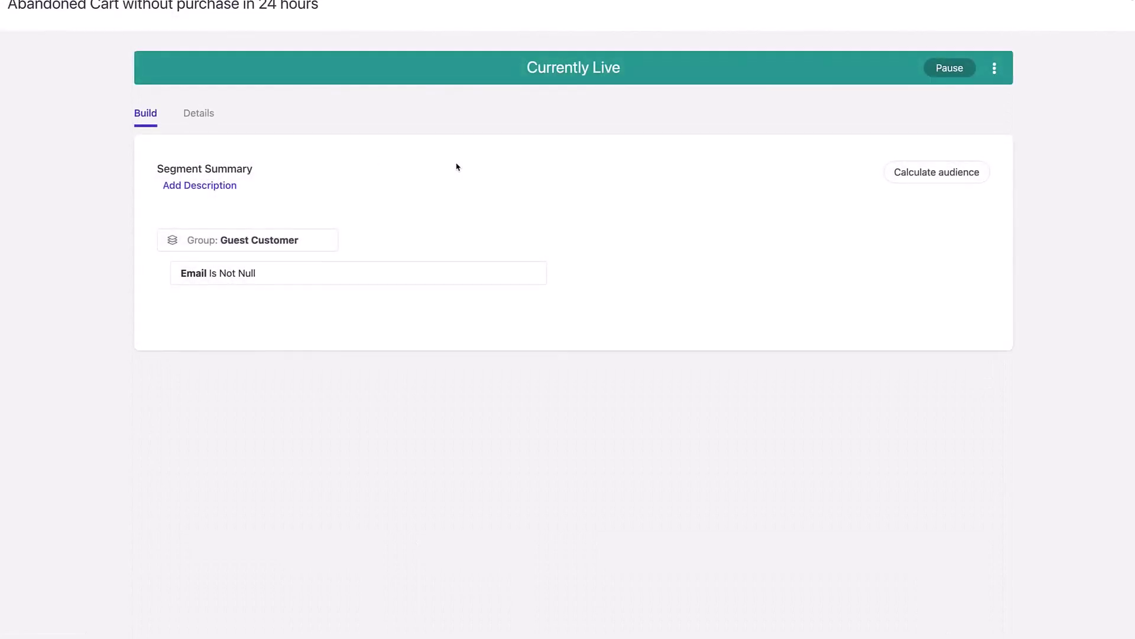
pyautogui.click(195, 115)
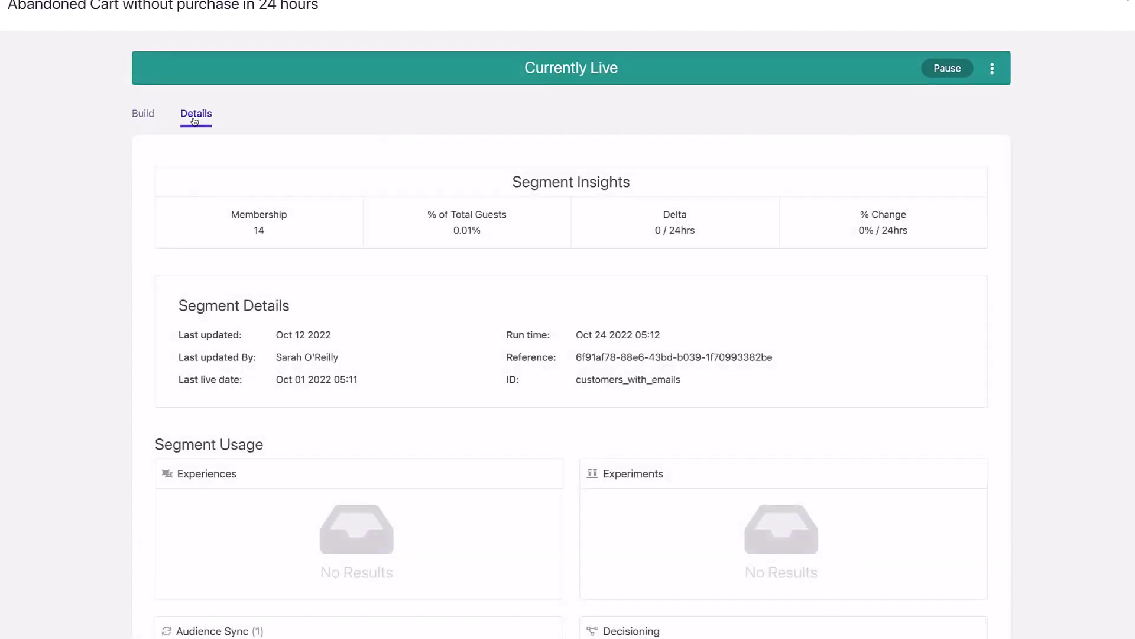
pyautogui.scroll(-5, 473, 257)
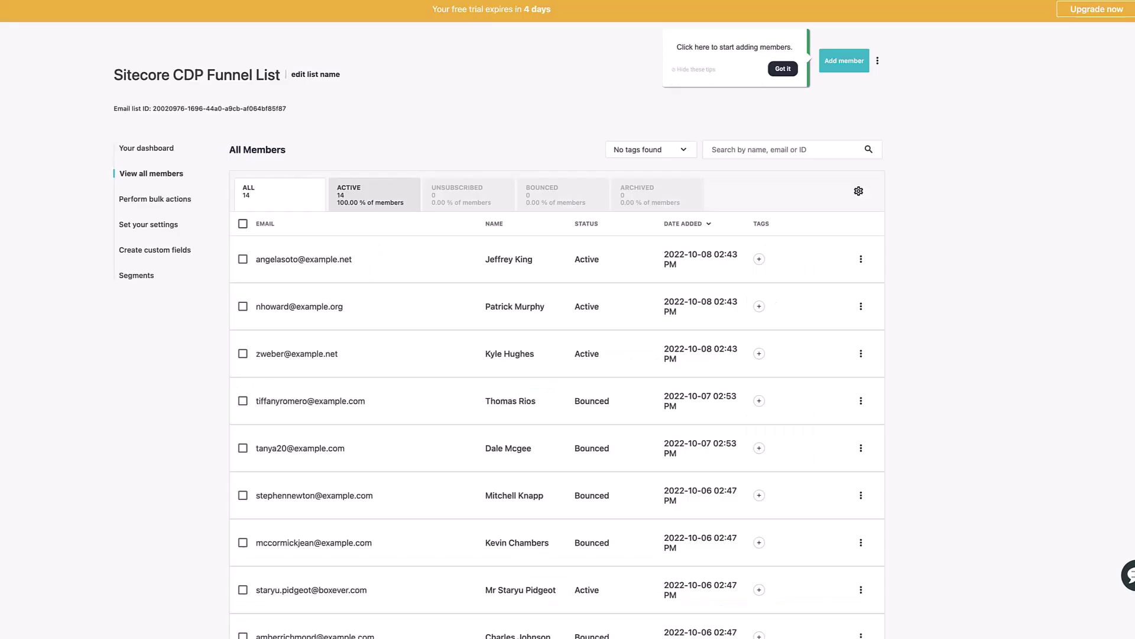
# Open the third member's record in the Sitecore CDP Funnel List and review its fields
pyautogui.moveTo(112, 68); pyautogui.dragTo(482, 74)
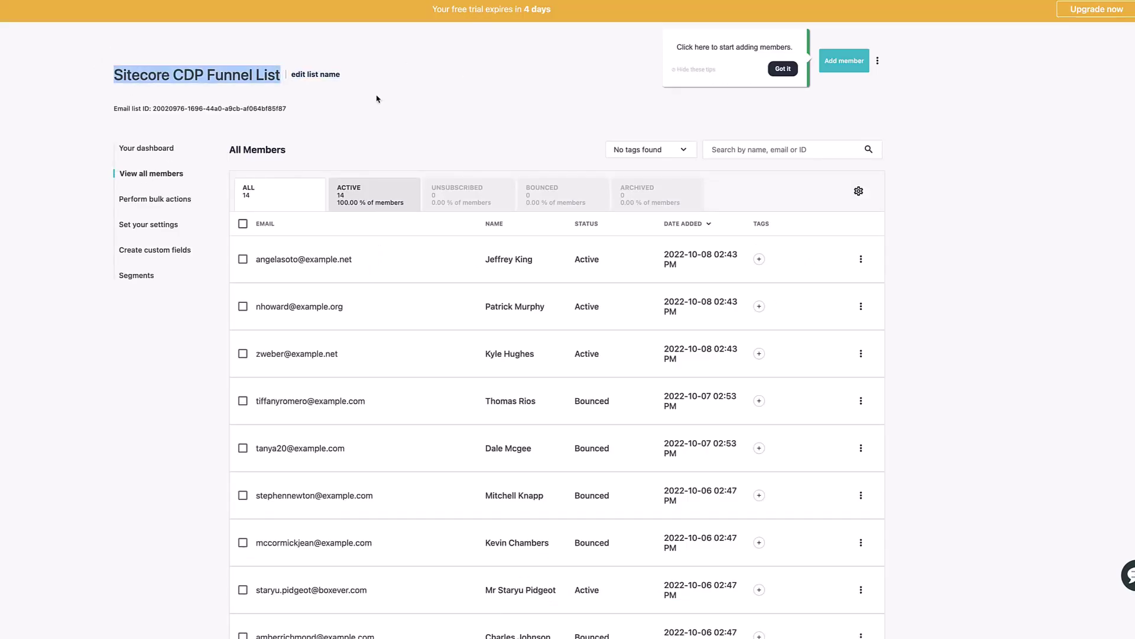
pyautogui.scroll(-2, 377, 99)
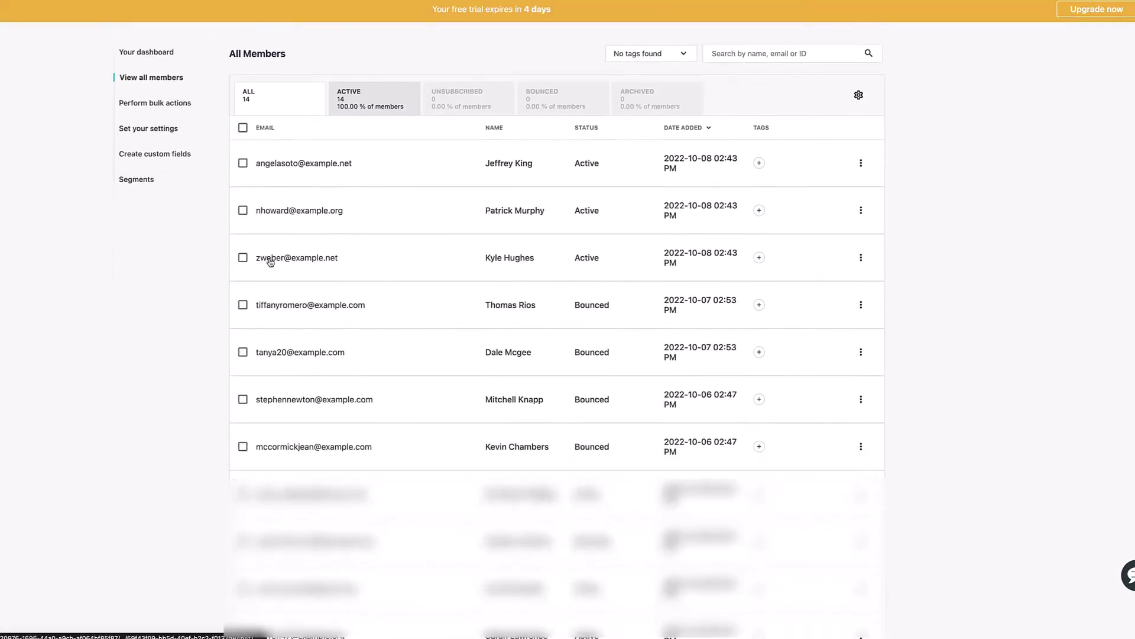
pyautogui.click(270, 262)
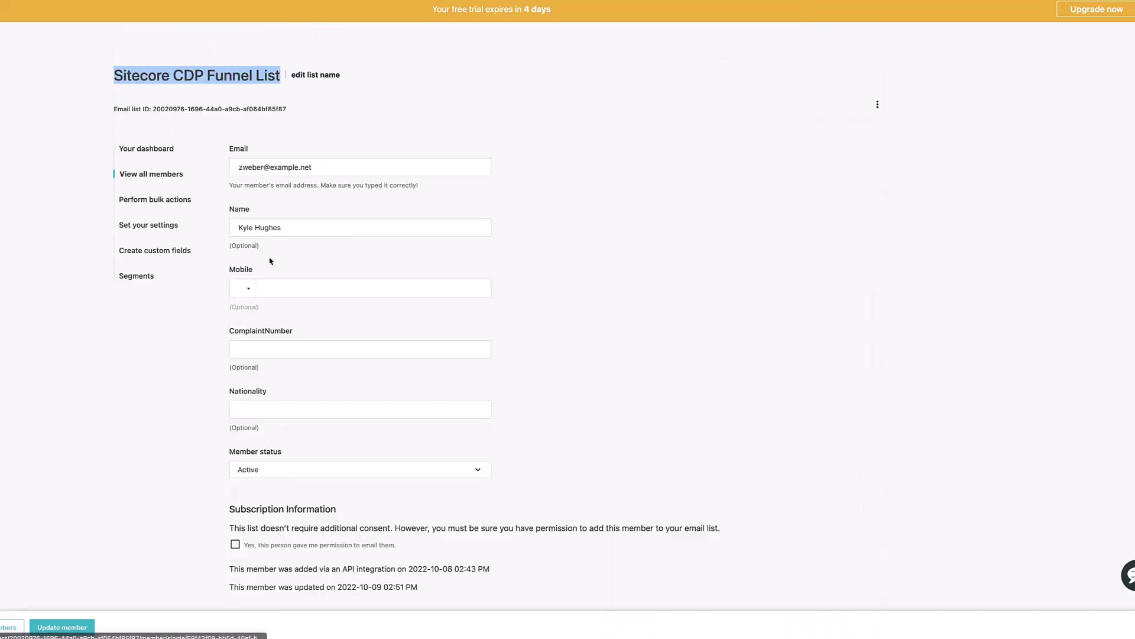
pyautogui.scroll(-1, 616, 319)
pyautogui.moveTo(231, 370); pyautogui.dragTo(294, 413)
pyautogui.click(246, 392)
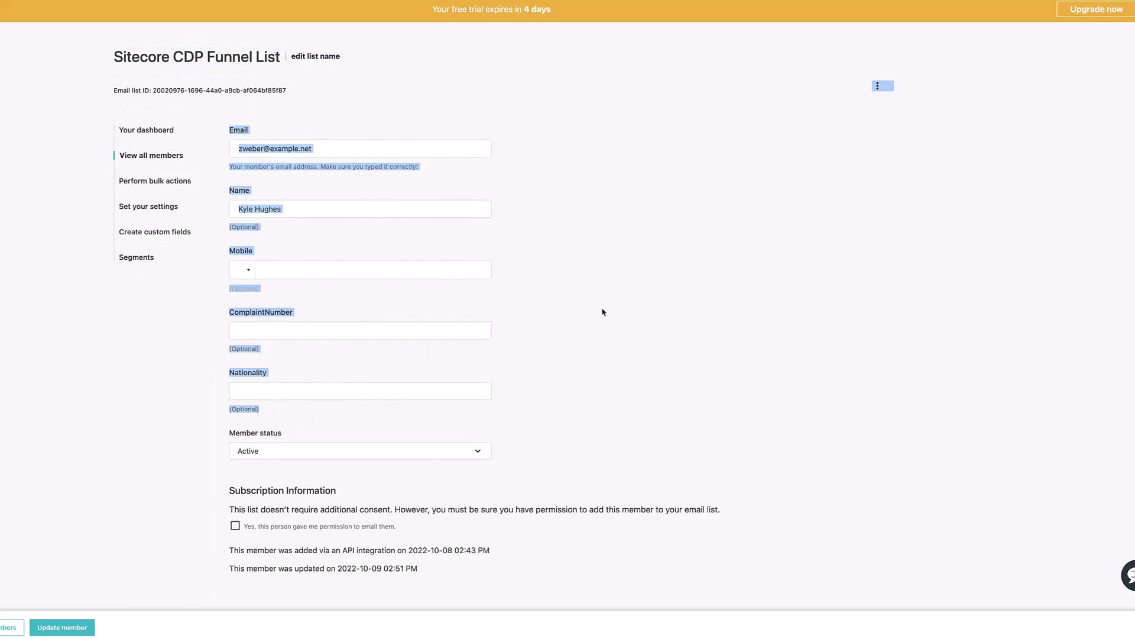
pyautogui.scroll(1, 637, 283)
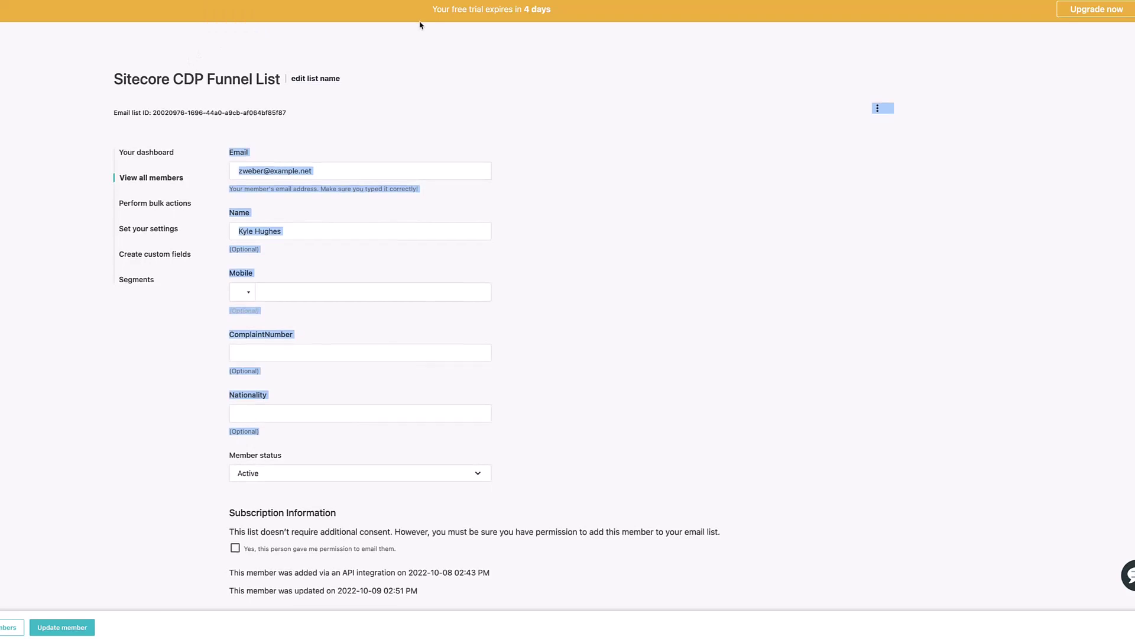
pyautogui.scroll(-1, 422, 24)
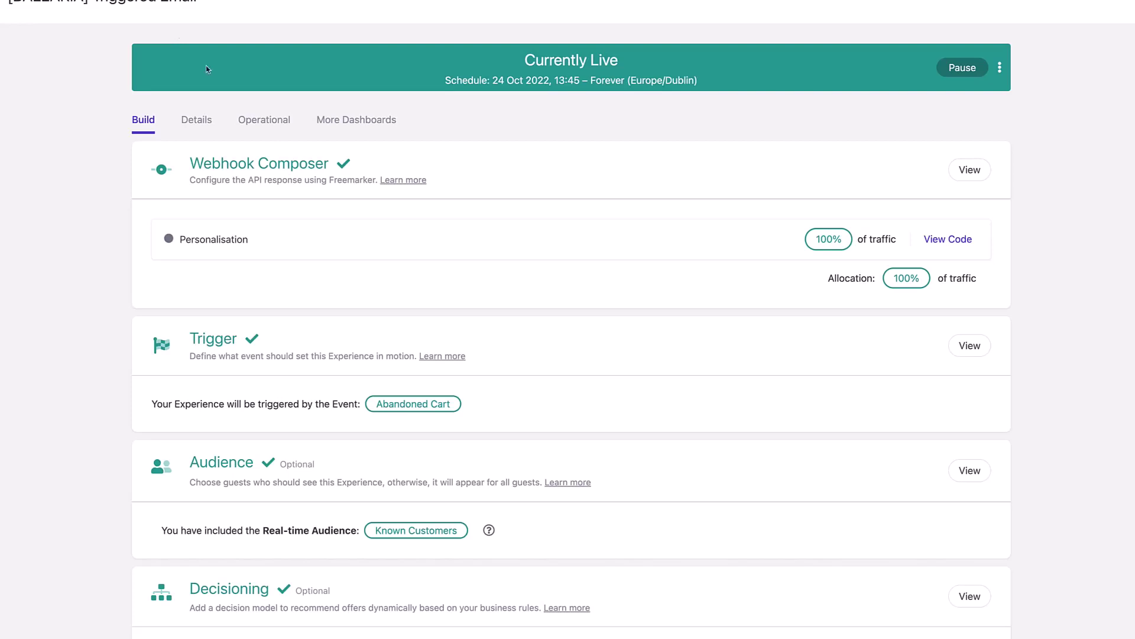
# Inspect the CustomFields section of the Personalisation variant's webhook request body
pyautogui.scroll(-2, 419, 249)
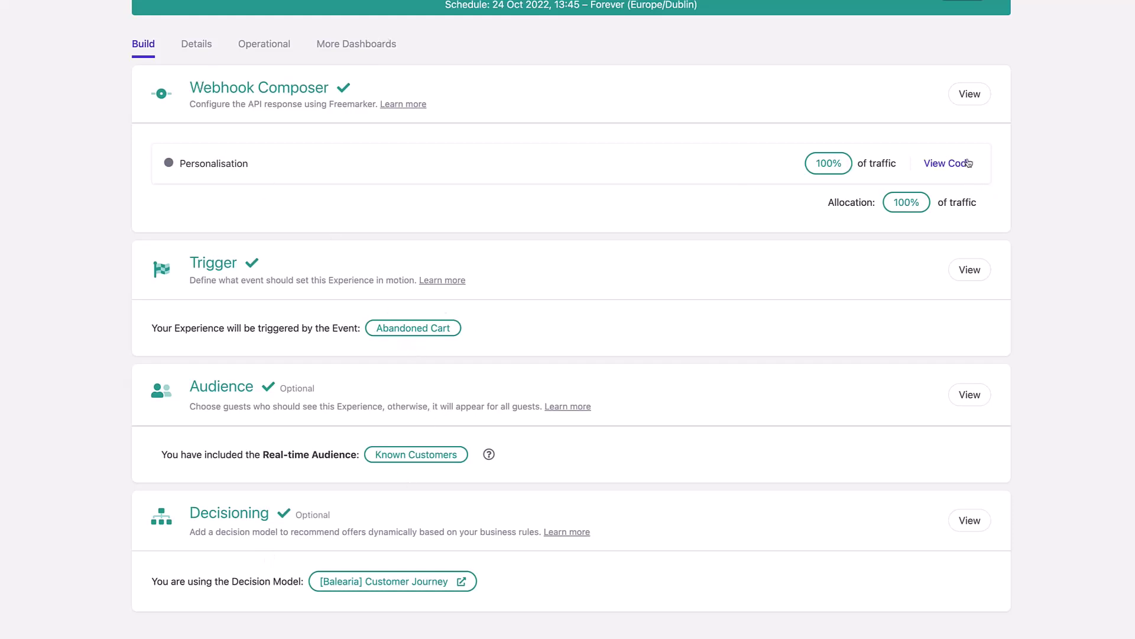
pyautogui.click(968, 164)
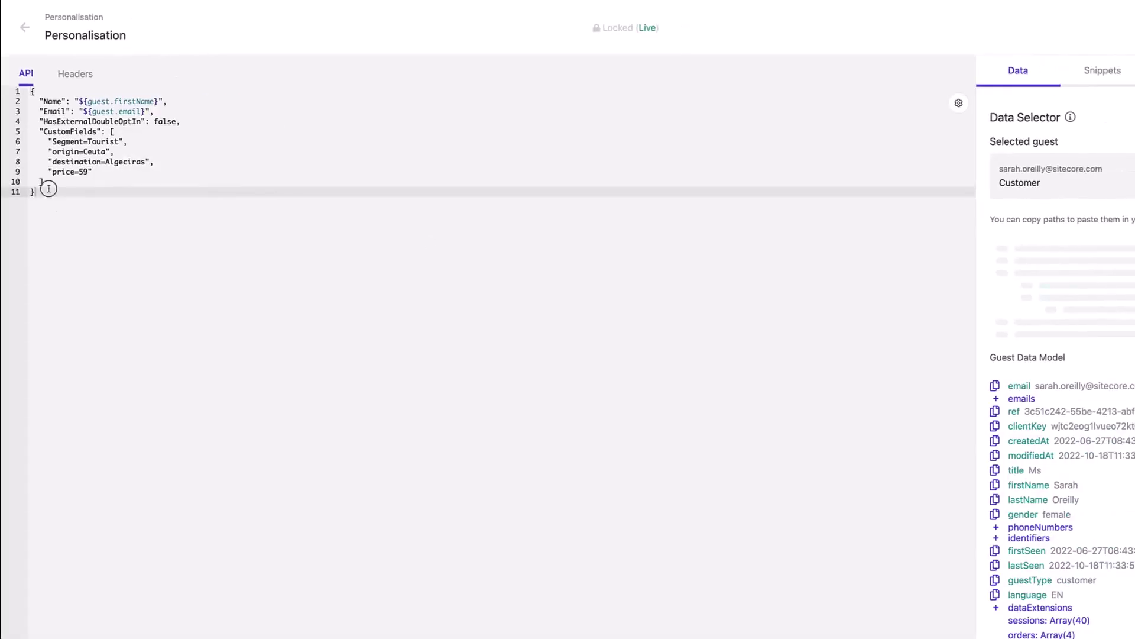
pyautogui.hotkey('ctrl', 'a')
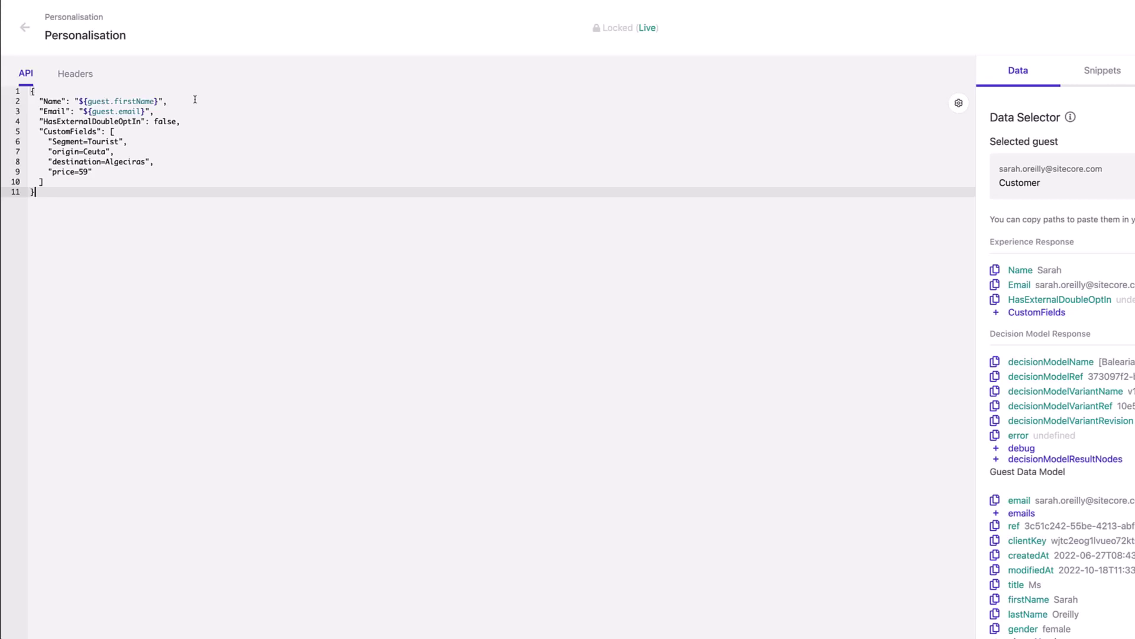
pyautogui.moveTo(40, 131); pyautogui.dragTo(91, 184)
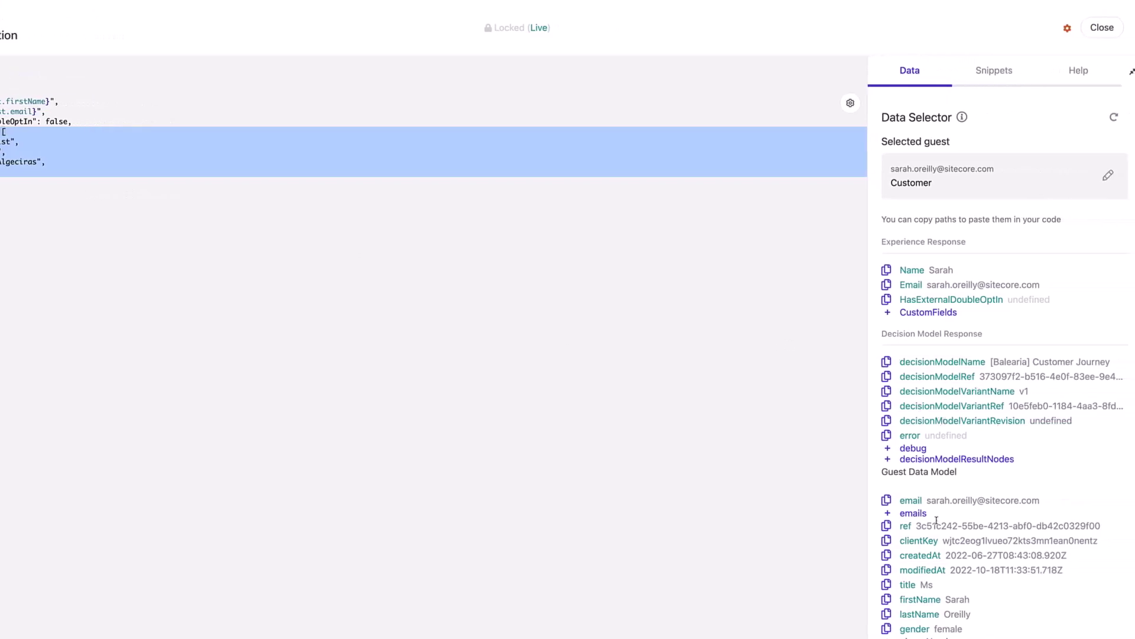
pyautogui.scroll(-3, 937, 520)
pyautogui.scroll(3, 915, 412)
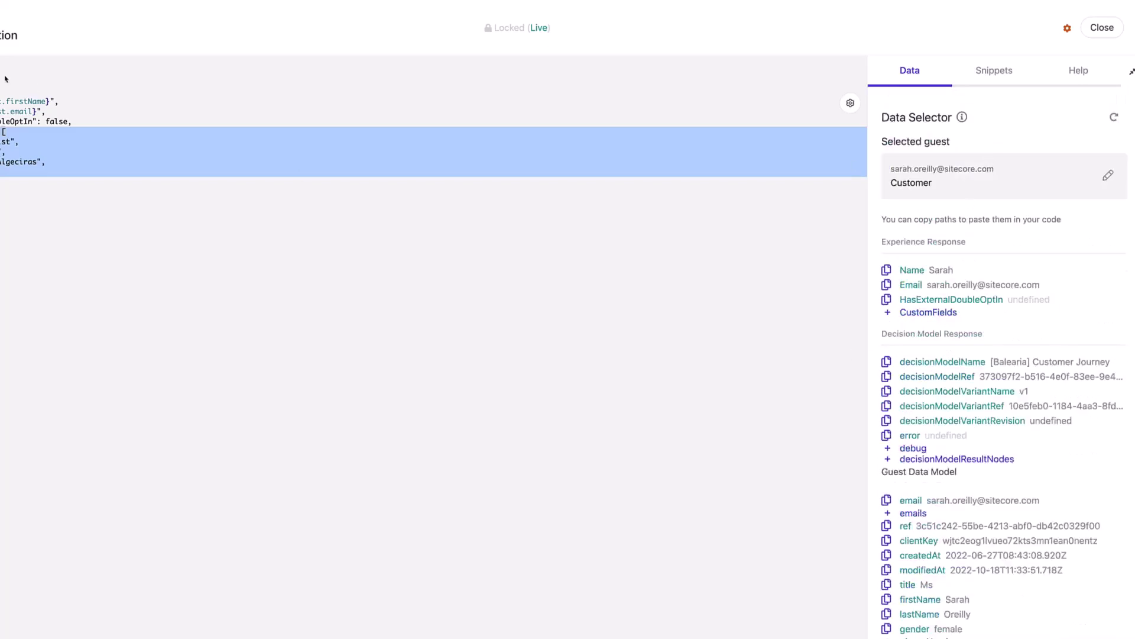
# Review the Sitecore Send connection URL and its list ID in the webhook headers
pyautogui.click(63, 74)
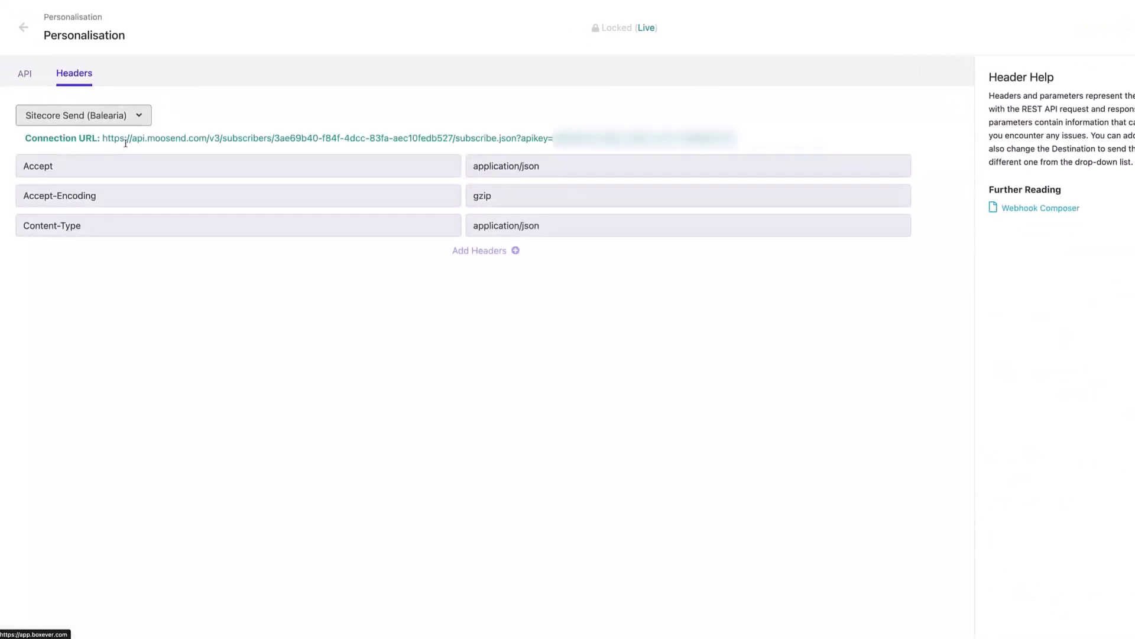
pyautogui.moveTo(103, 139); pyautogui.dragTo(761, 137)
pyautogui.click(262, 139)
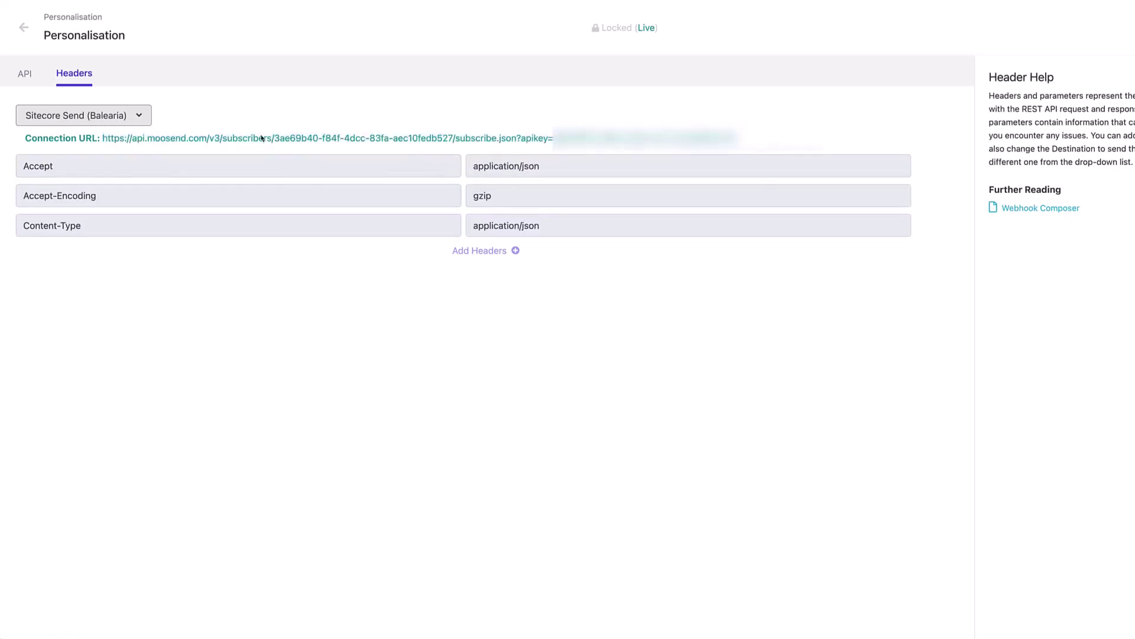
pyautogui.moveTo(277, 137); pyautogui.dragTo(525, 134)
pyautogui.tripleClick(565, 139)
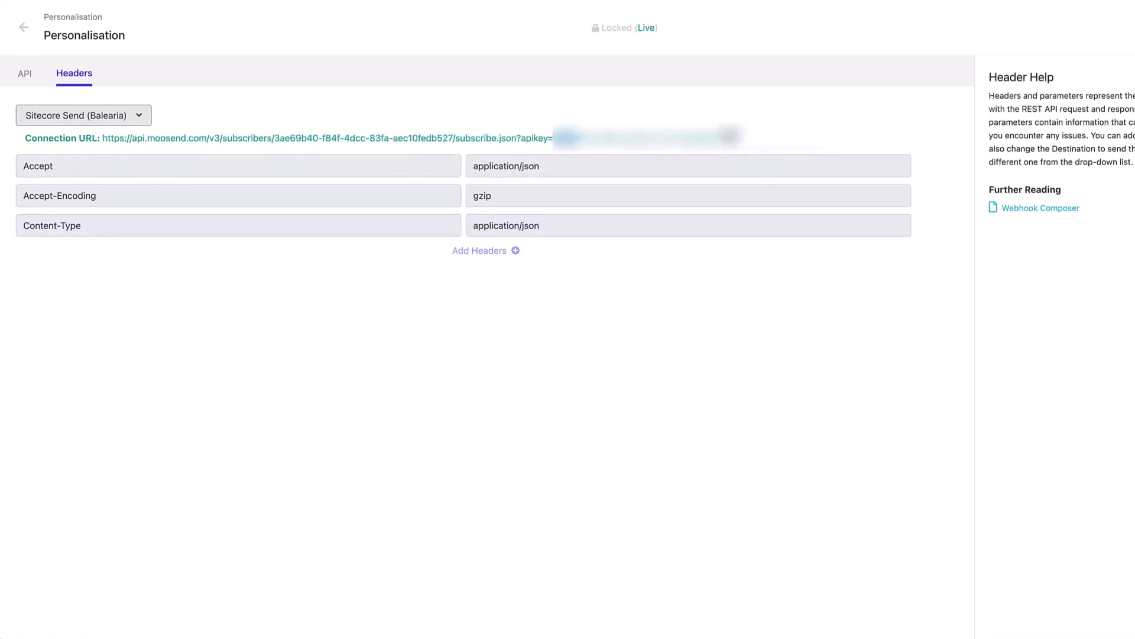
pyautogui.click(368, 102)
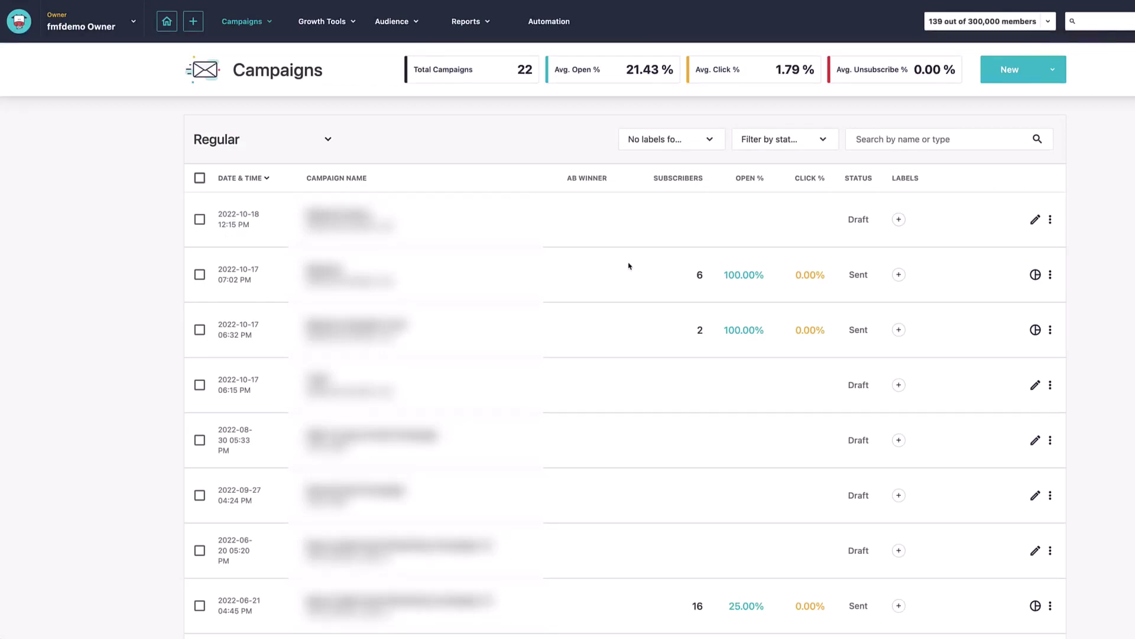
# Start a regular campaign named 'sarah test' with subject line and preview text 'test'
pyautogui.click(1036, 83)
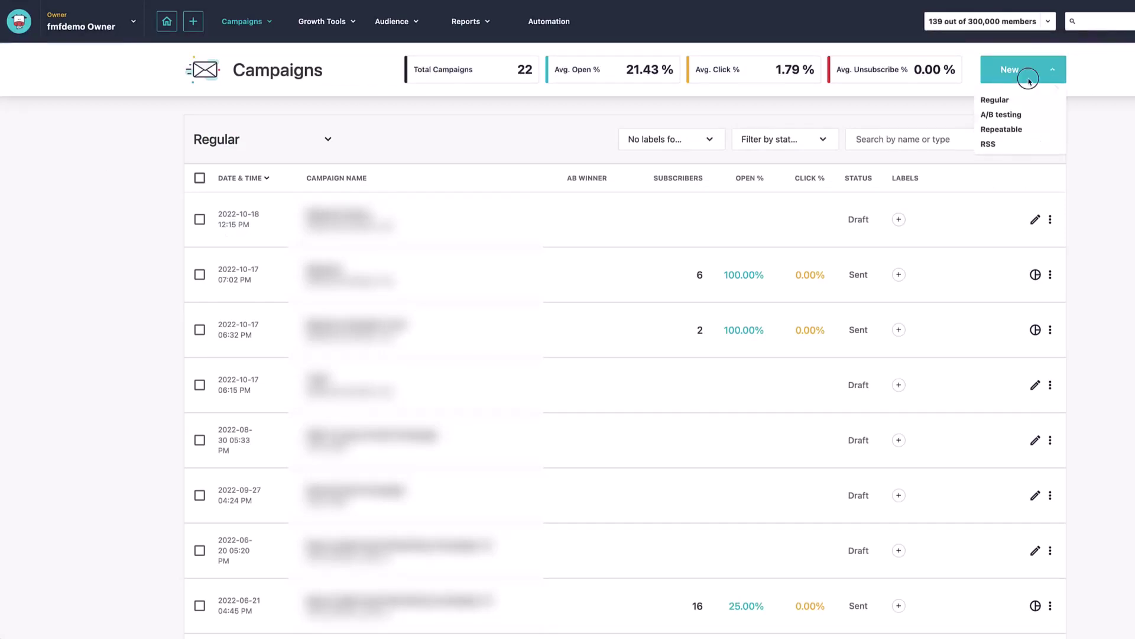
pyautogui.click(998, 105)
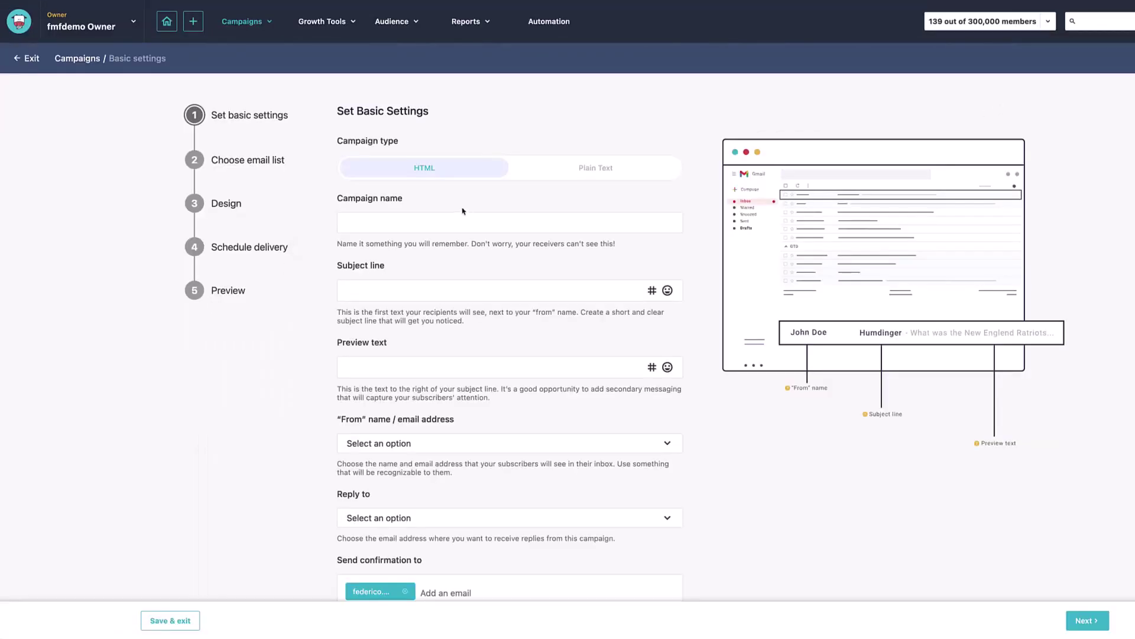
pyautogui.click(431, 219)
pyautogui.write('sarah test')
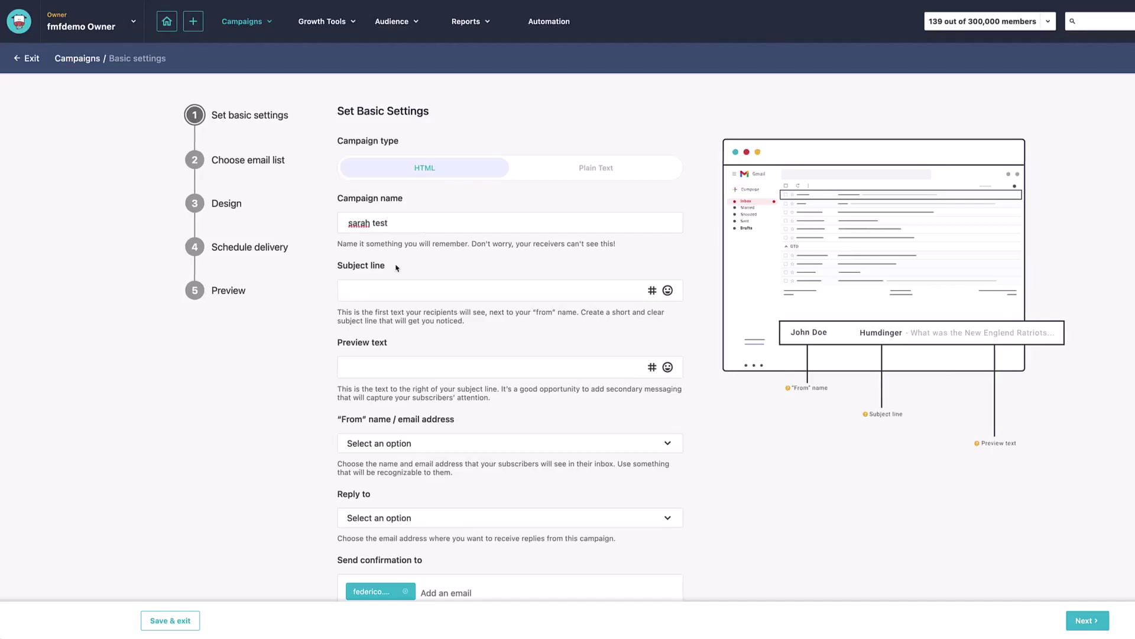
pyautogui.click(370, 291)
pyautogui.write('test')
pyautogui.click(369, 366)
pyautogui.write('test')
# Use the account owner address as sender and reply-to, and target the sarah demo list
pyautogui.scroll(-3, 408, 352)
pyautogui.click(388, 223)
pyautogui.click(377, 253)
pyautogui.click(375, 296)
pyautogui.click(368, 324)
pyautogui.click(1086, 620)
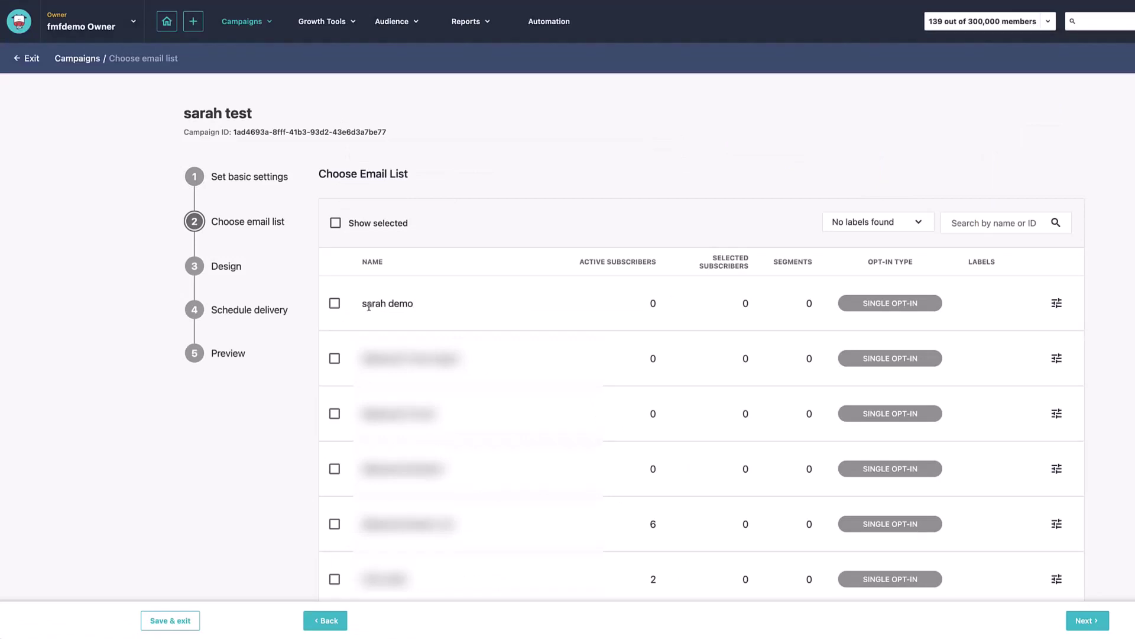
pyautogui.click(334, 303)
pyautogui.click(1100, 617)
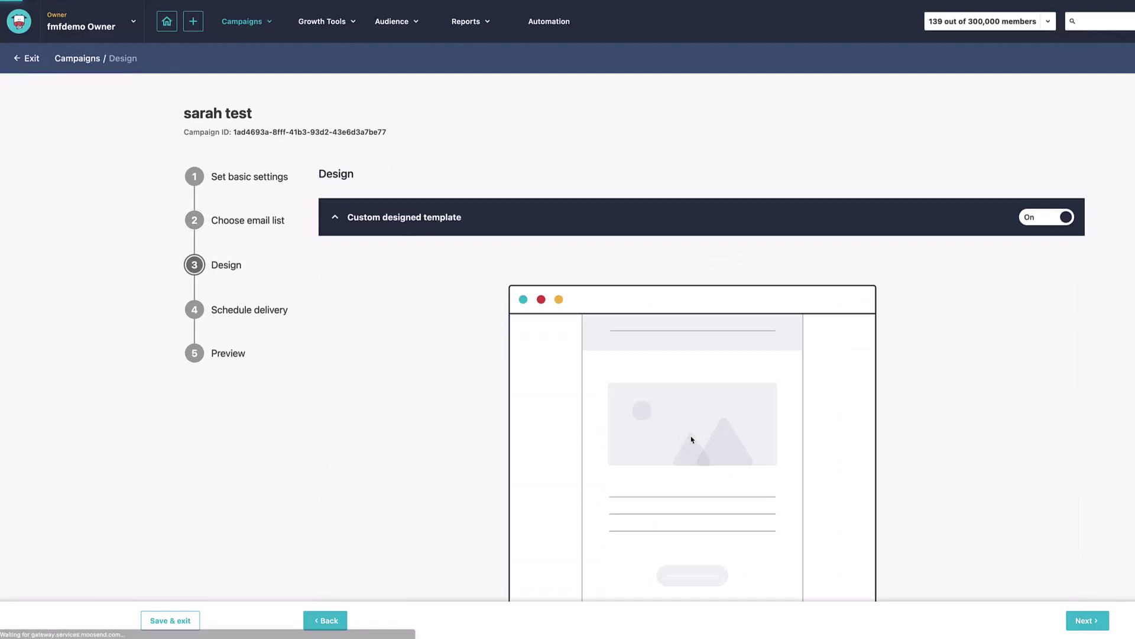
# Choose the Oliane Fashion template and confirm it as the campaign's newsletter
pyautogui.scroll(-5, 737, 342)
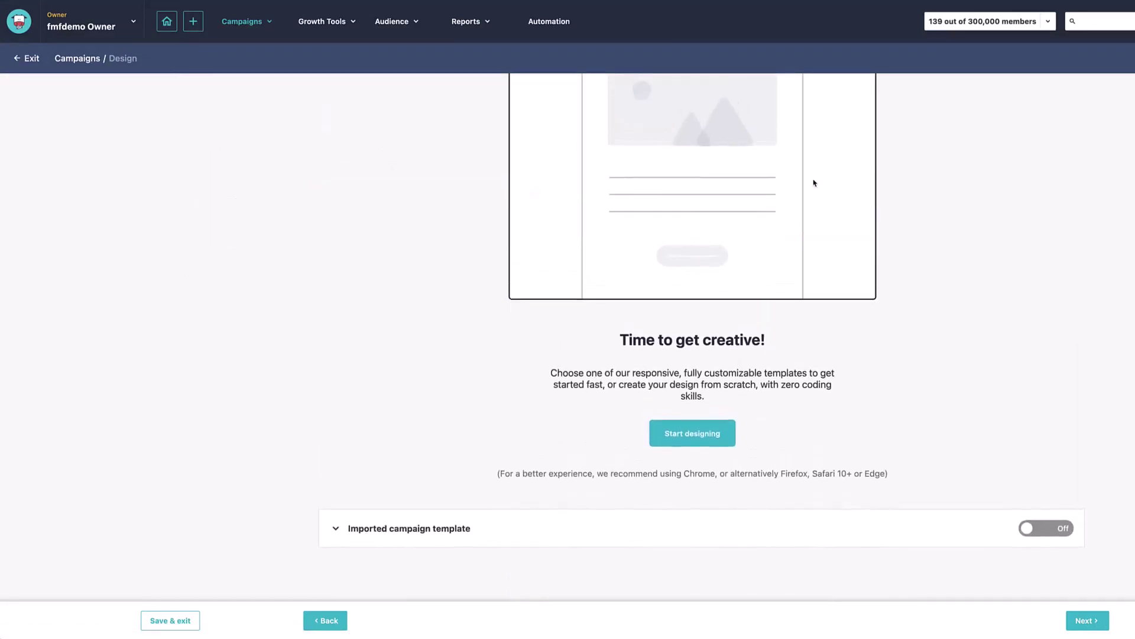
pyautogui.scroll(3, 757, 403)
pyautogui.scroll(-3, 757, 403)
pyautogui.click(687, 435)
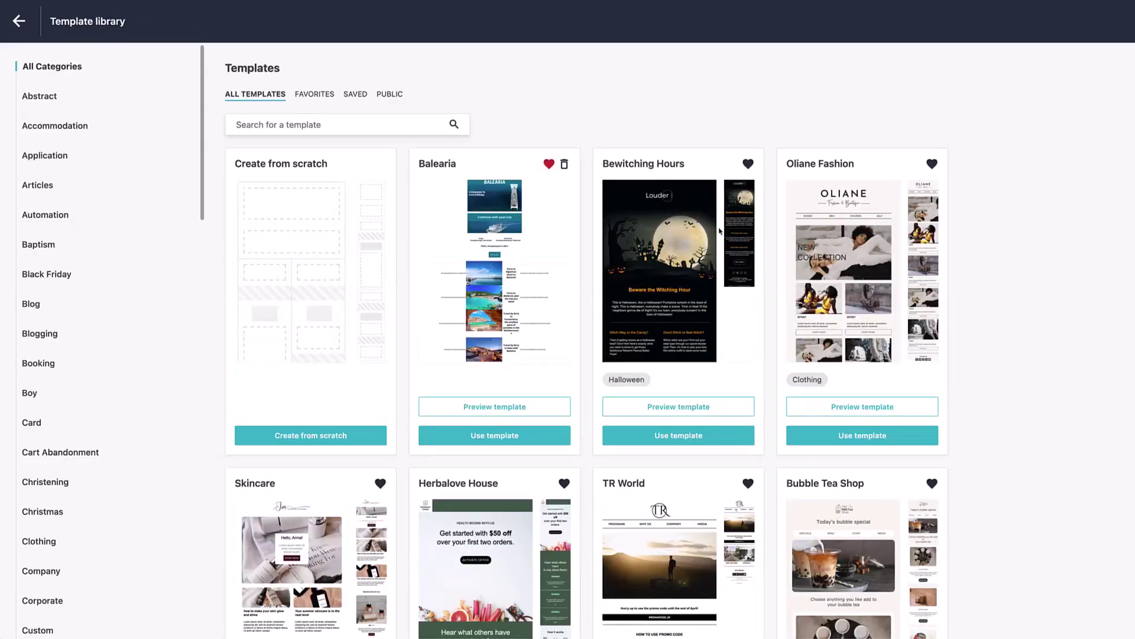
pyautogui.scroll(-2, 720, 231)
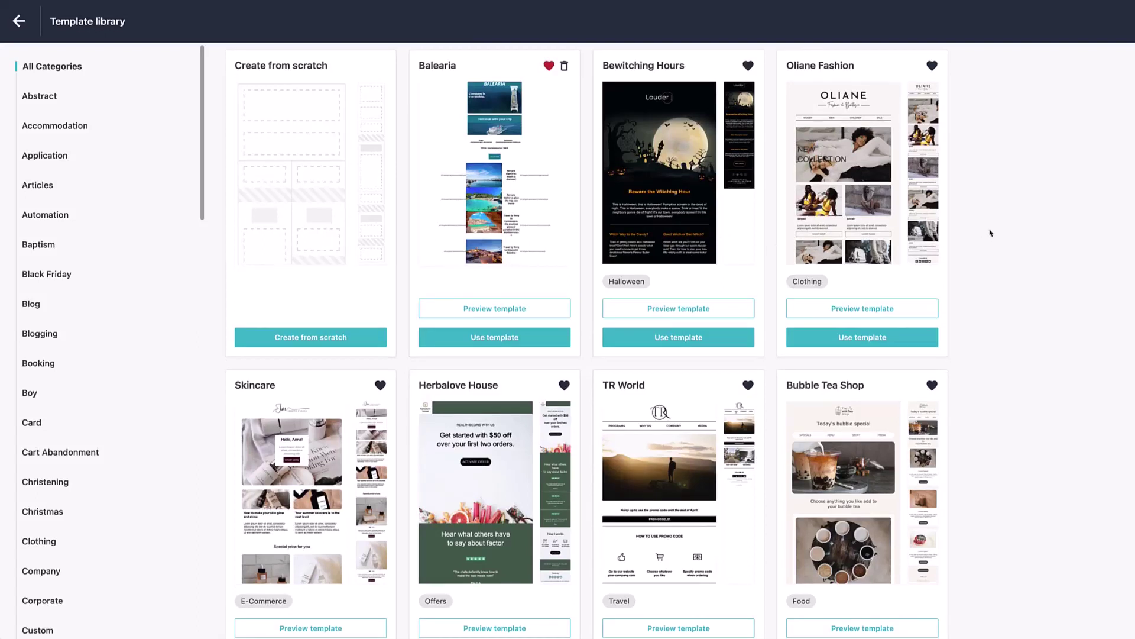
pyautogui.scroll(2, 992, 233)
pyautogui.click(845, 432)
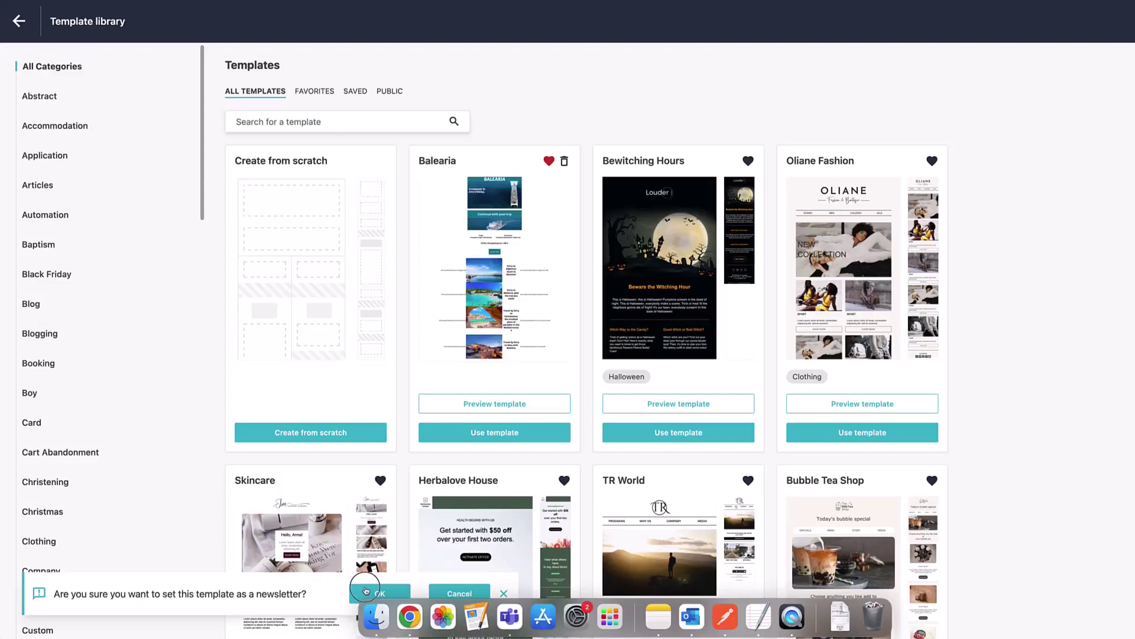
pyautogui.click(378, 592)
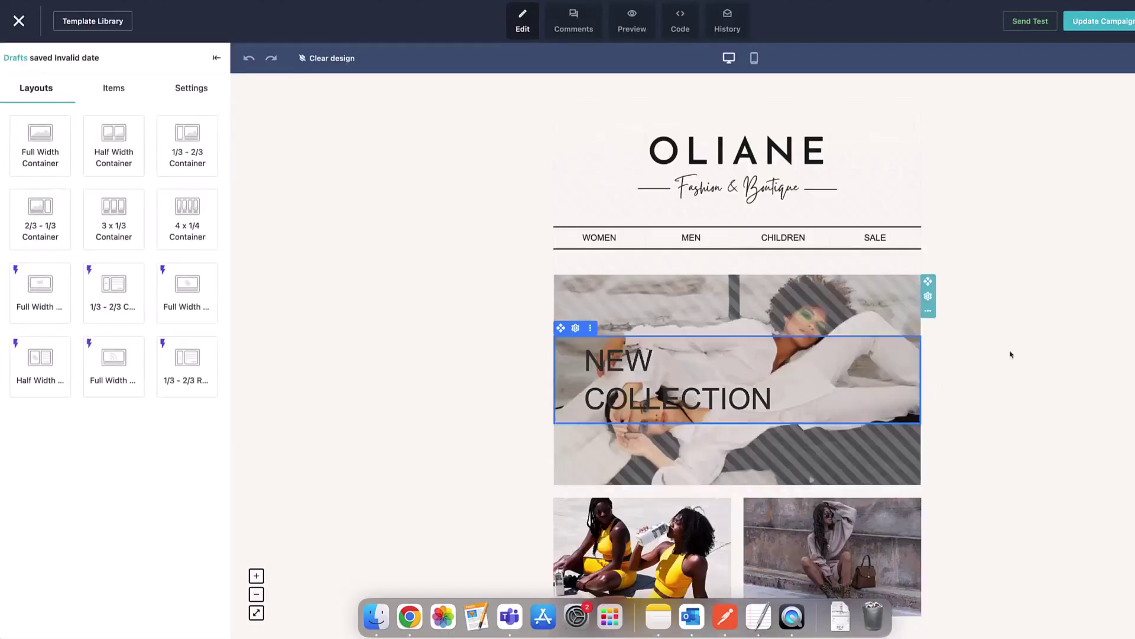
# Replace the NEW COLLECTION banner heading text with 'Hello'
pyautogui.scroll(-5, 1125, 329)
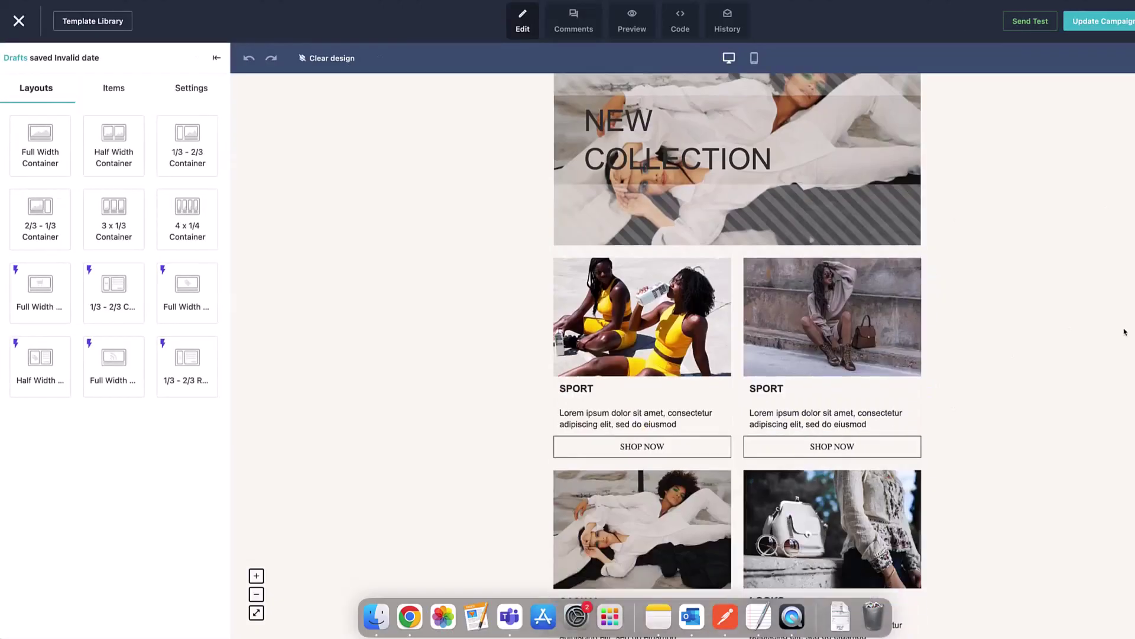
pyautogui.scroll(-4, 899, 290)
pyautogui.scroll(9, 899, 290)
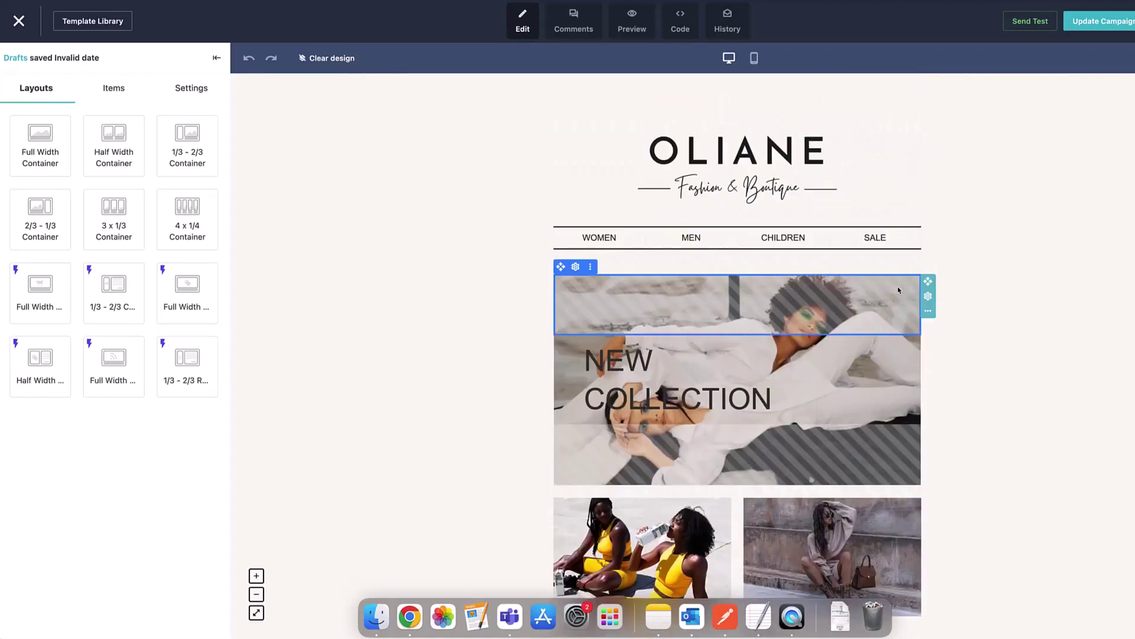
pyautogui.click(661, 376)
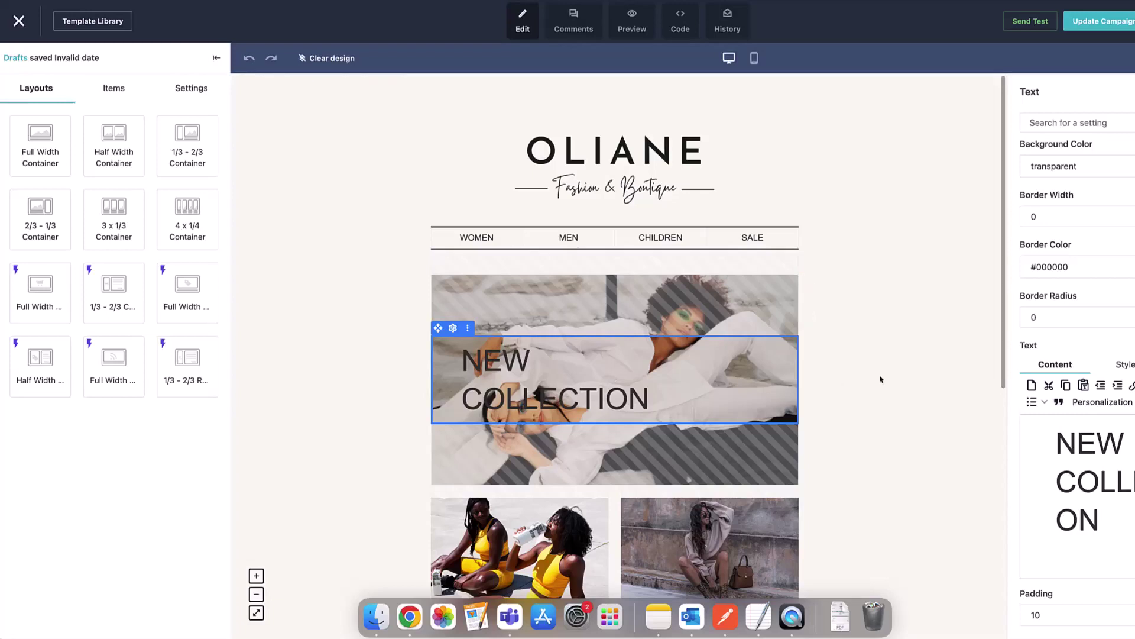
pyautogui.scroll(-2, 879, 378)
pyautogui.moveTo(1012, 521); pyautogui.dragTo(975, 449)
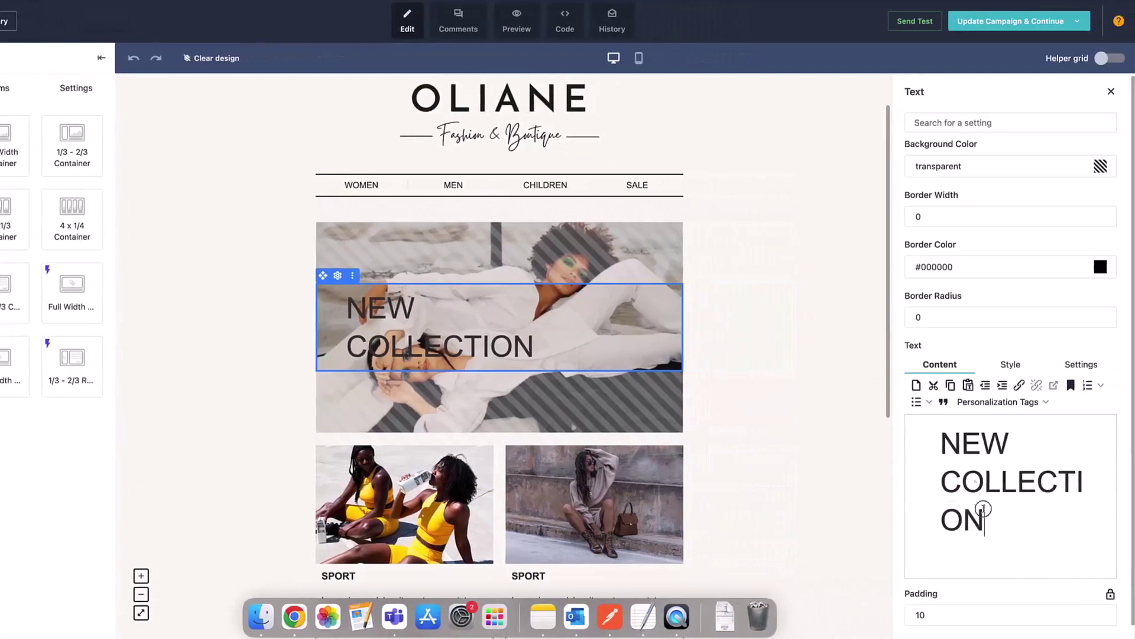
pyautogui.write('Hello')
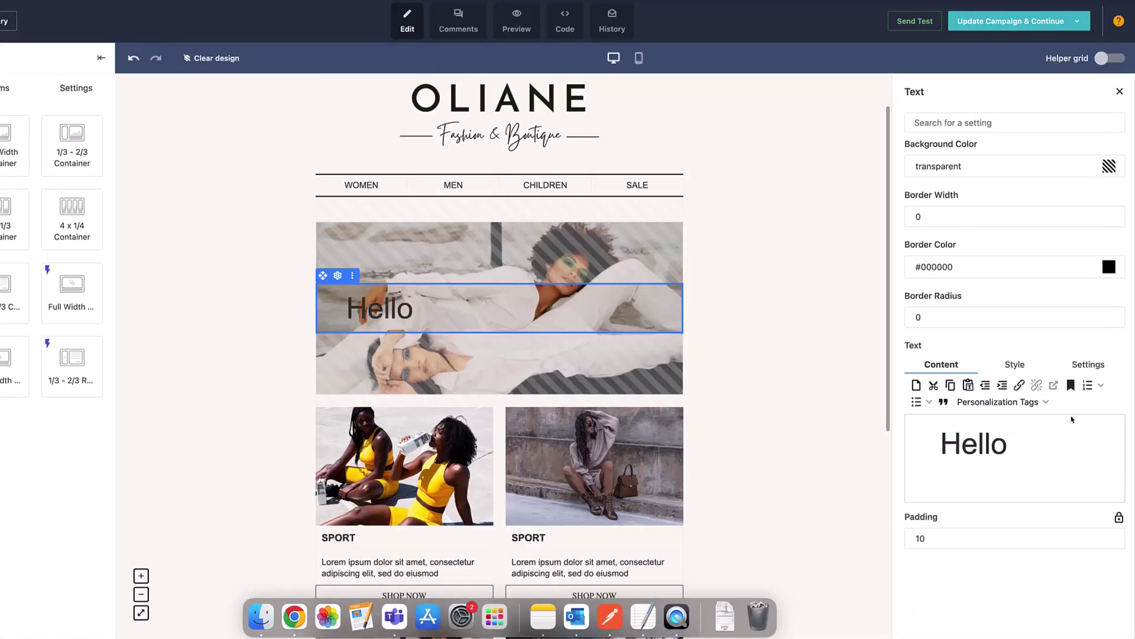
# Add the Recipient Name personalization tag after Hello with 'Customer' as fallback
pyautogui.click(986, 404)
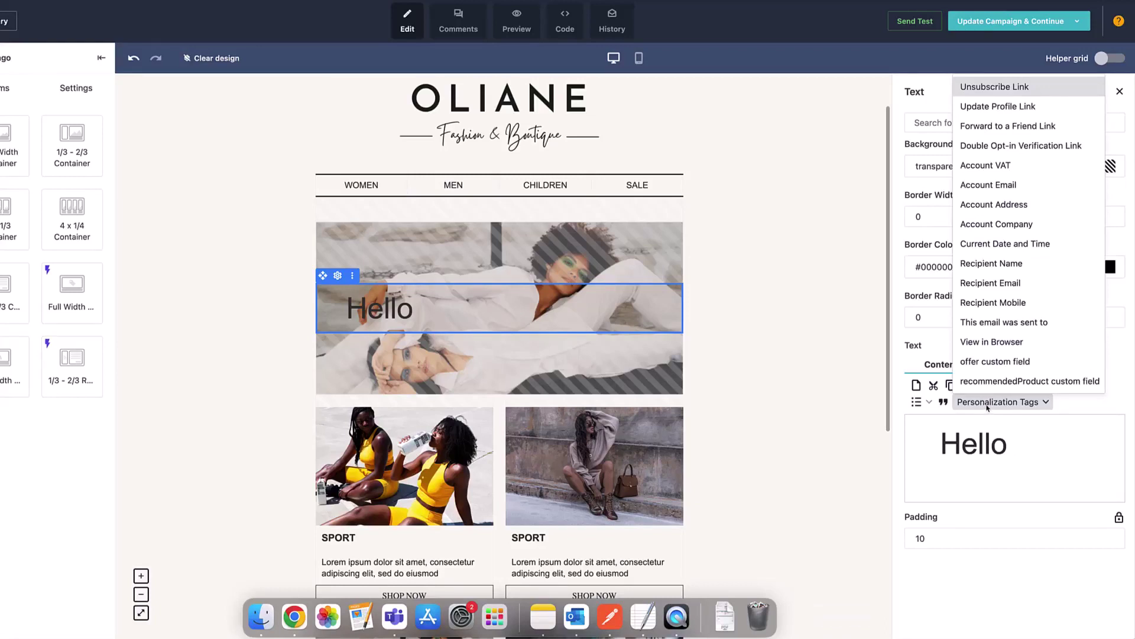
pyautogui.click(1006, 265)
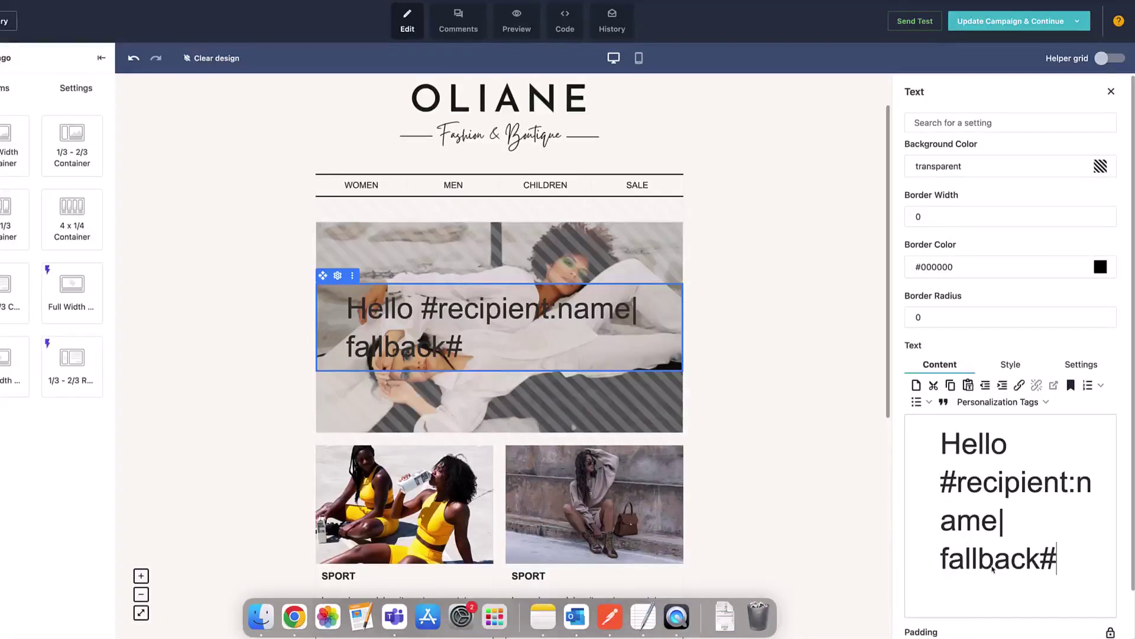
pyautogui.doubleClick(1009, 565)
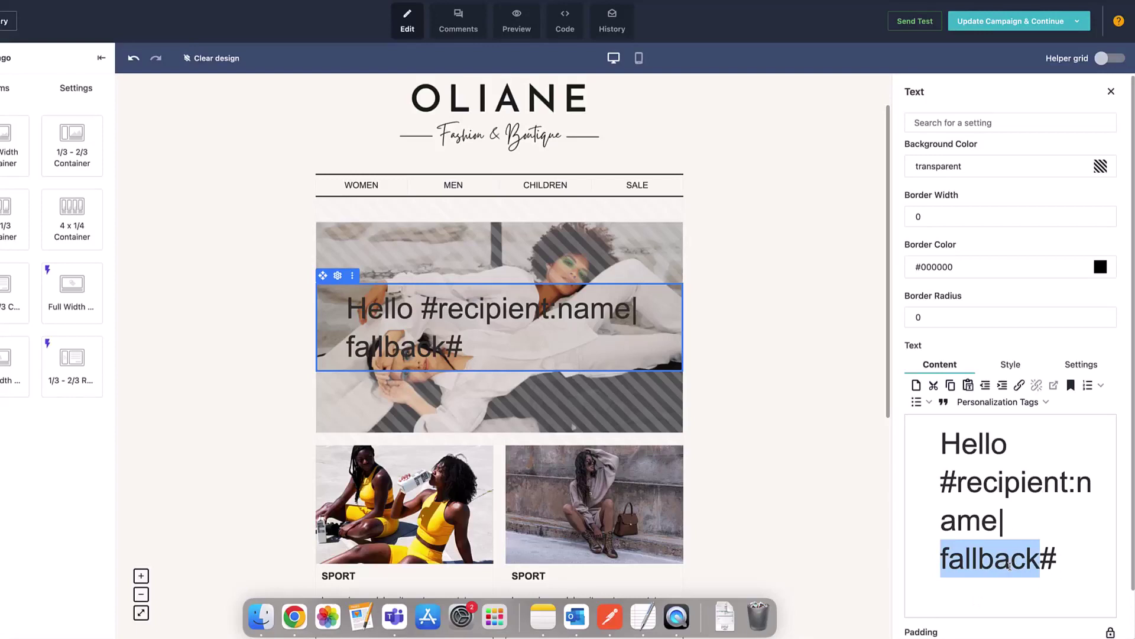
pyautogui.write('Customer')
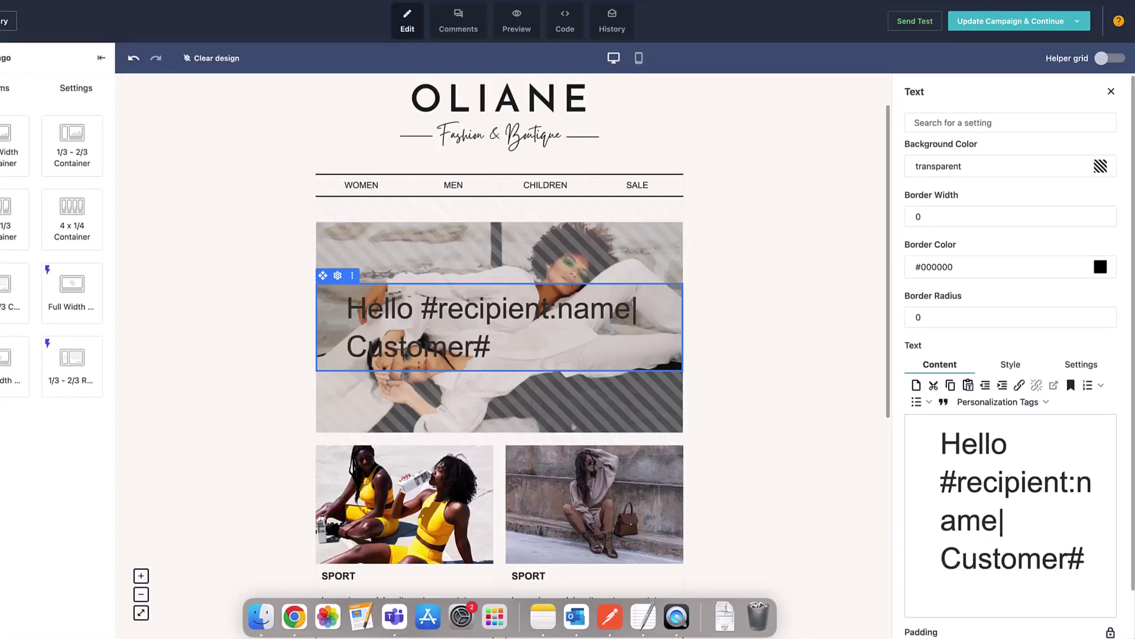
pyautogui.scroll(-2, 1068, 558)
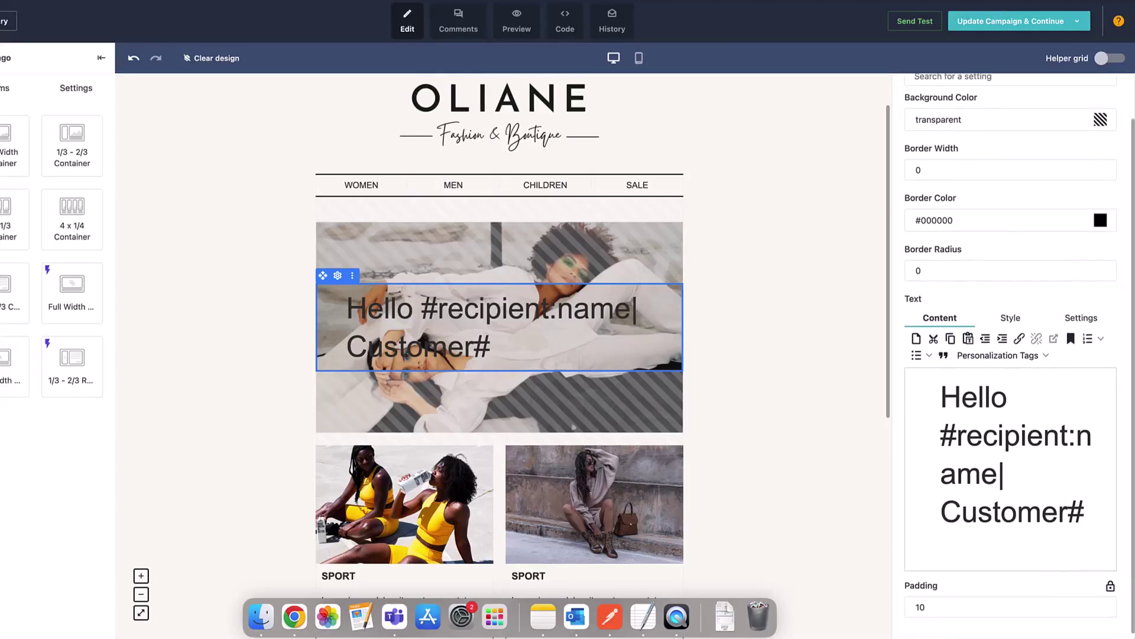
pyautogui.scroll(-2, 682, 517)
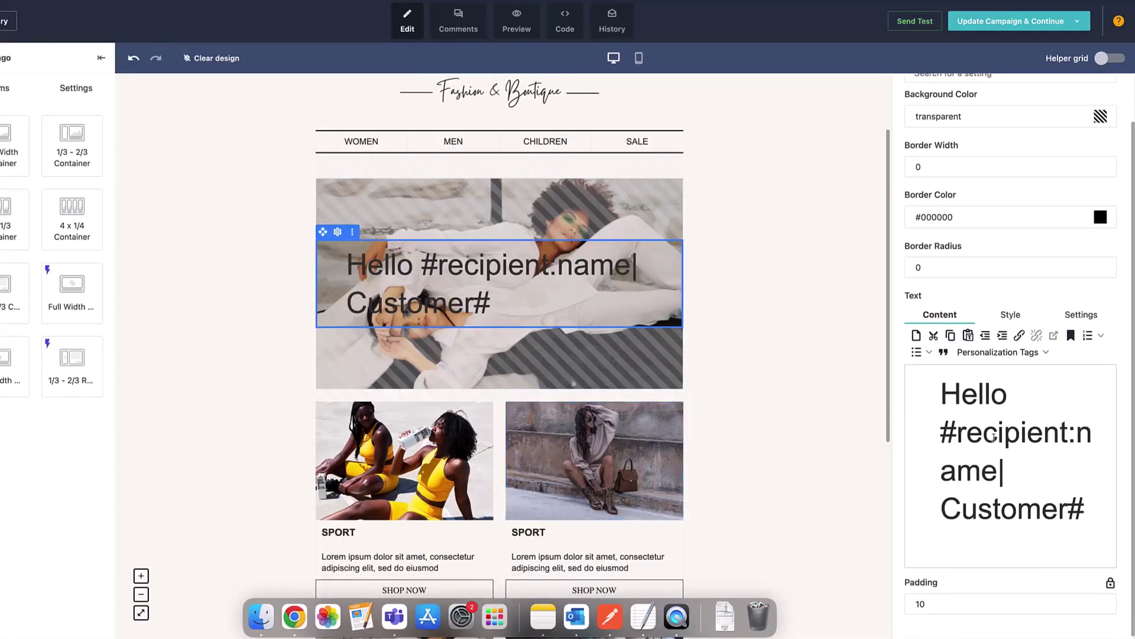
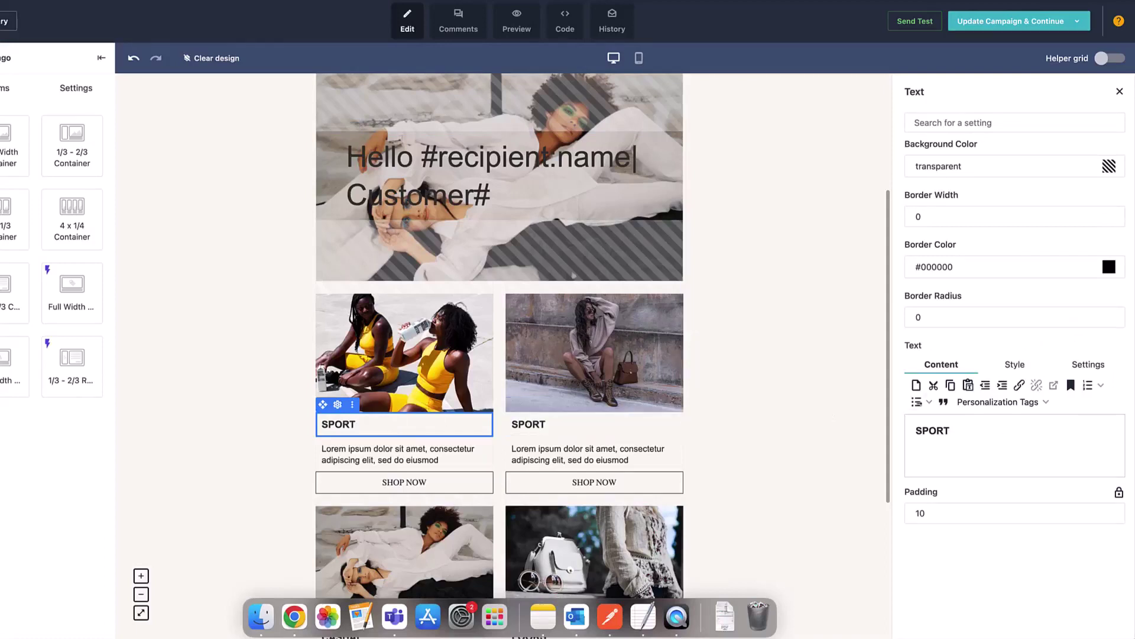
# Swap the first SPORT heading for the recommendedProduct personalization tag with 'Sport' as fallback
pyautogui.click(929, 430)
pyautogui.doubleClick(928, 429)
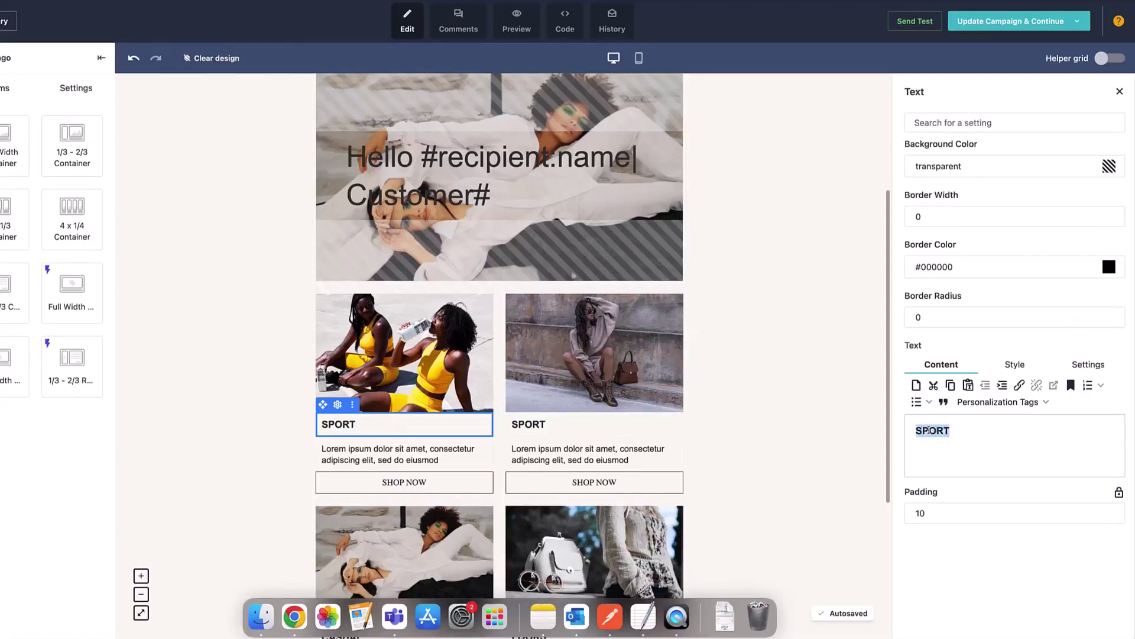
pyautogui.press('BackSpace')
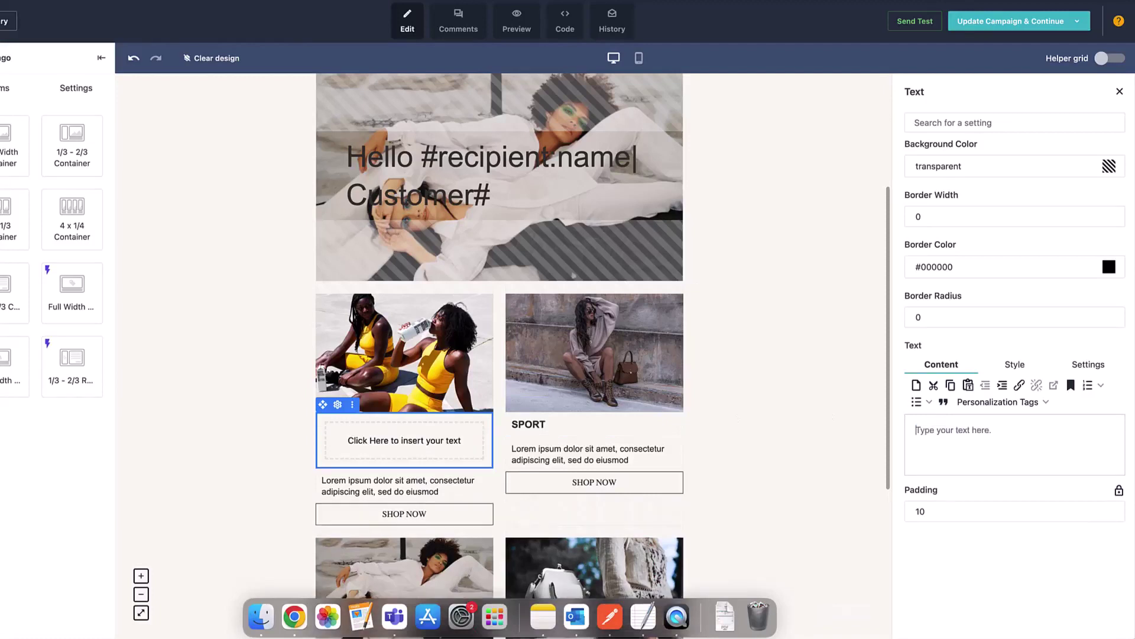
pyautogui.click(999, 404)
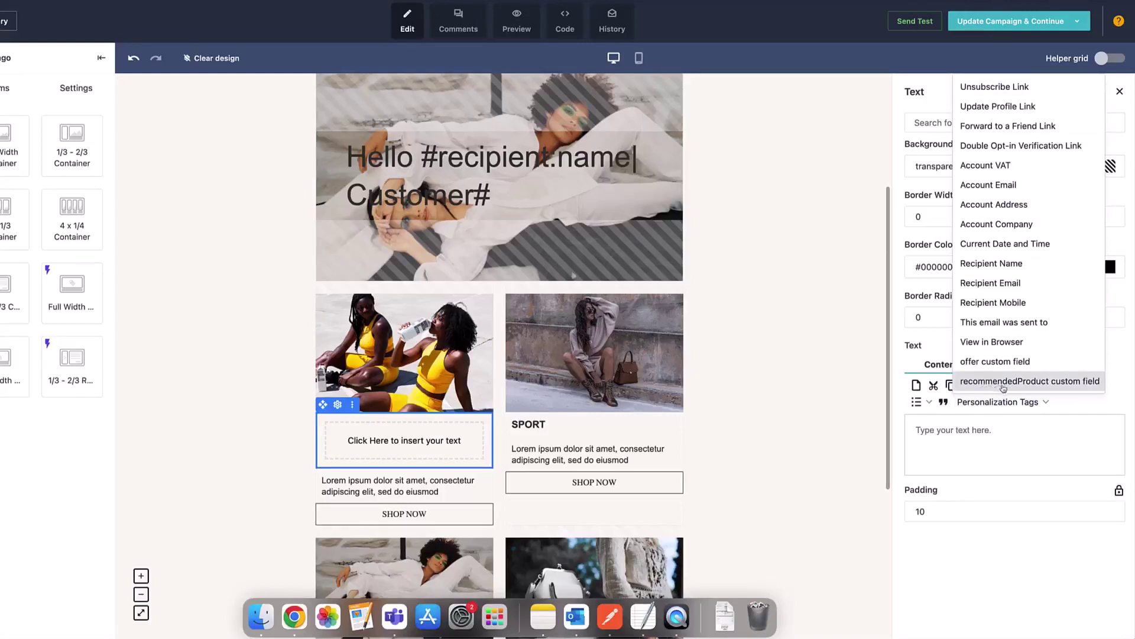
pyautogui.click(1044, 383)
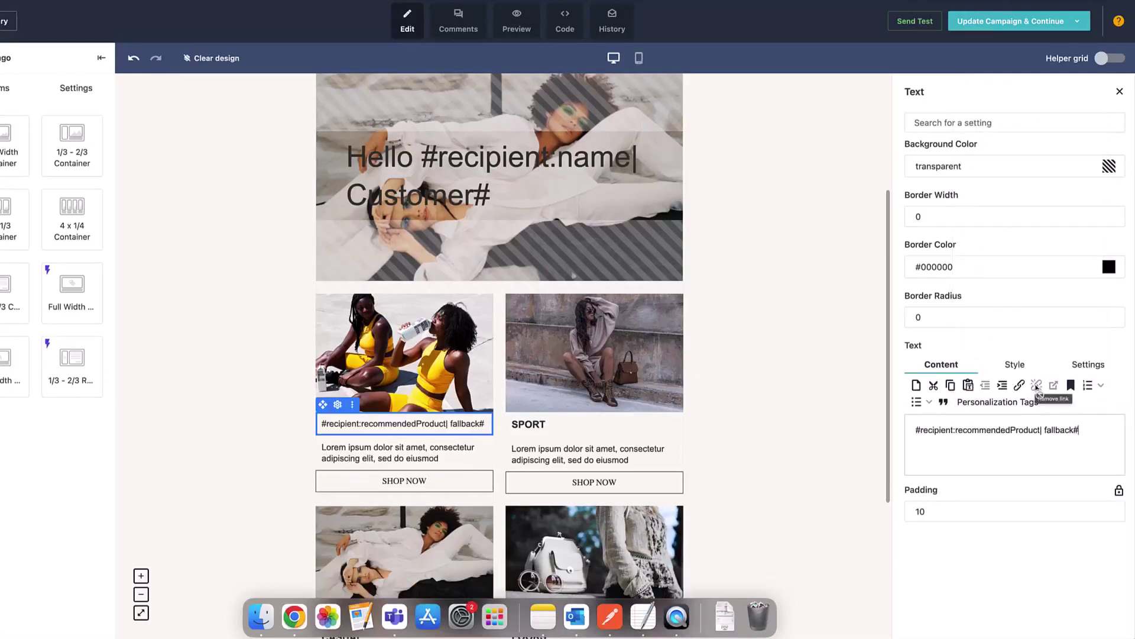
pyautogui.click(1010, 404)
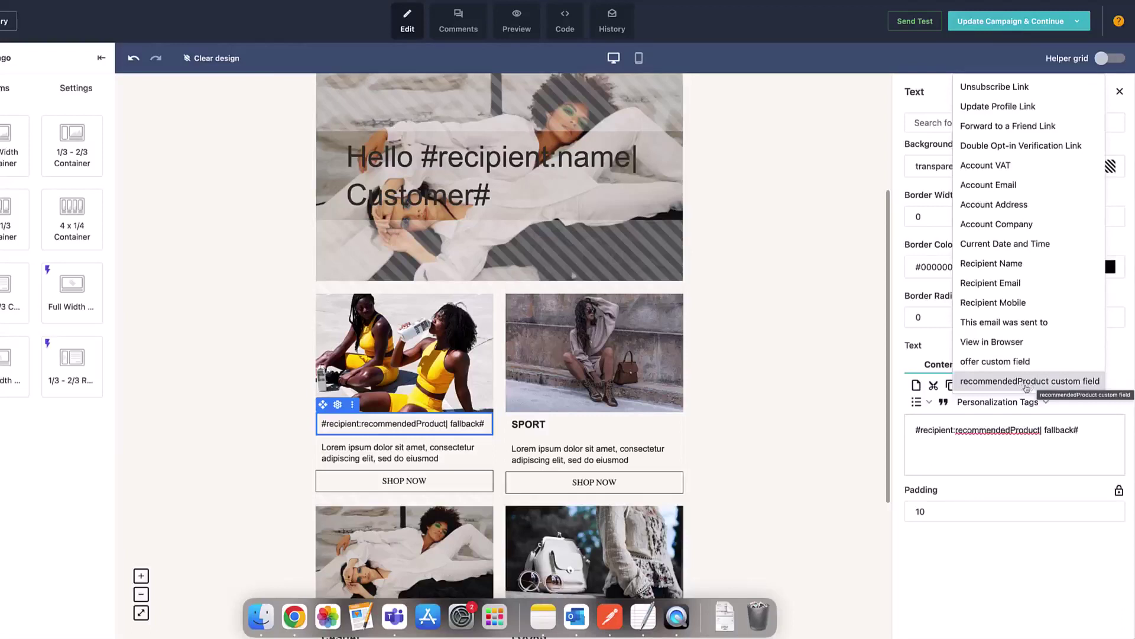
pyautogui.doubleClick(1059, 431)
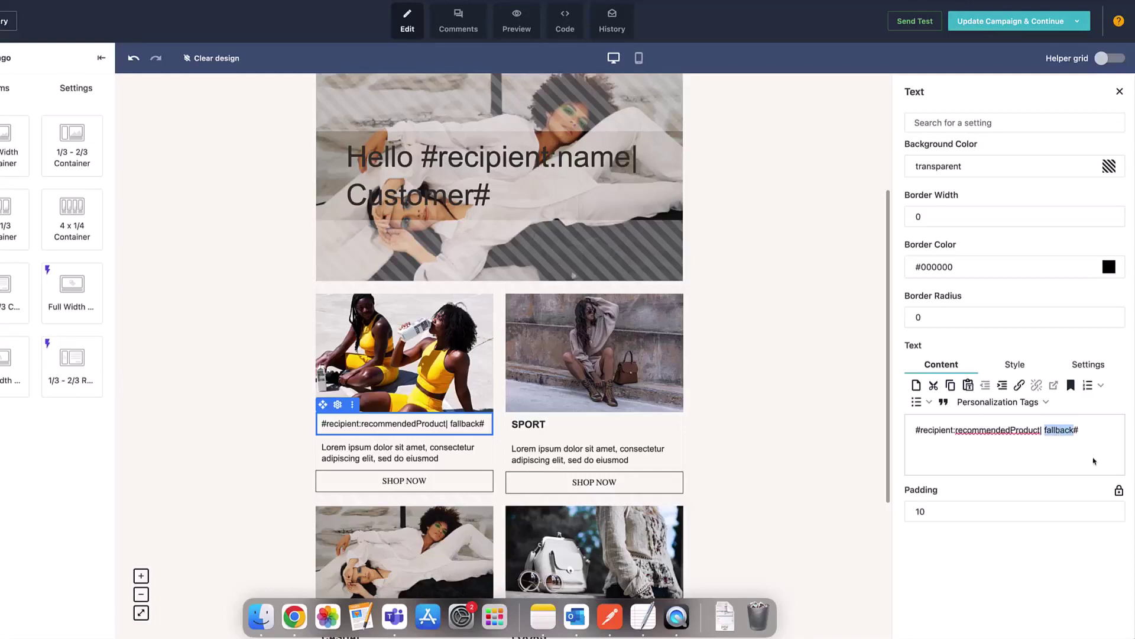
pyautogui.write('Sport')
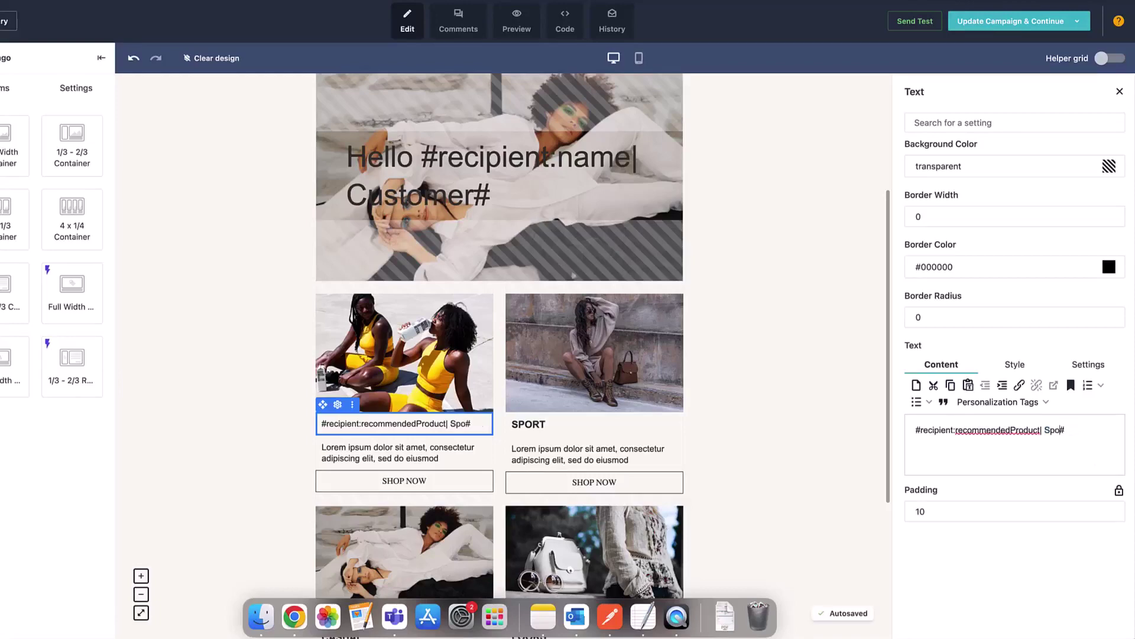
# Add a conditional visibility rule to the CASUAL/LOOKS row: custom field offer is '50% off'
pyautogui.scroll(-2, 594, 398)
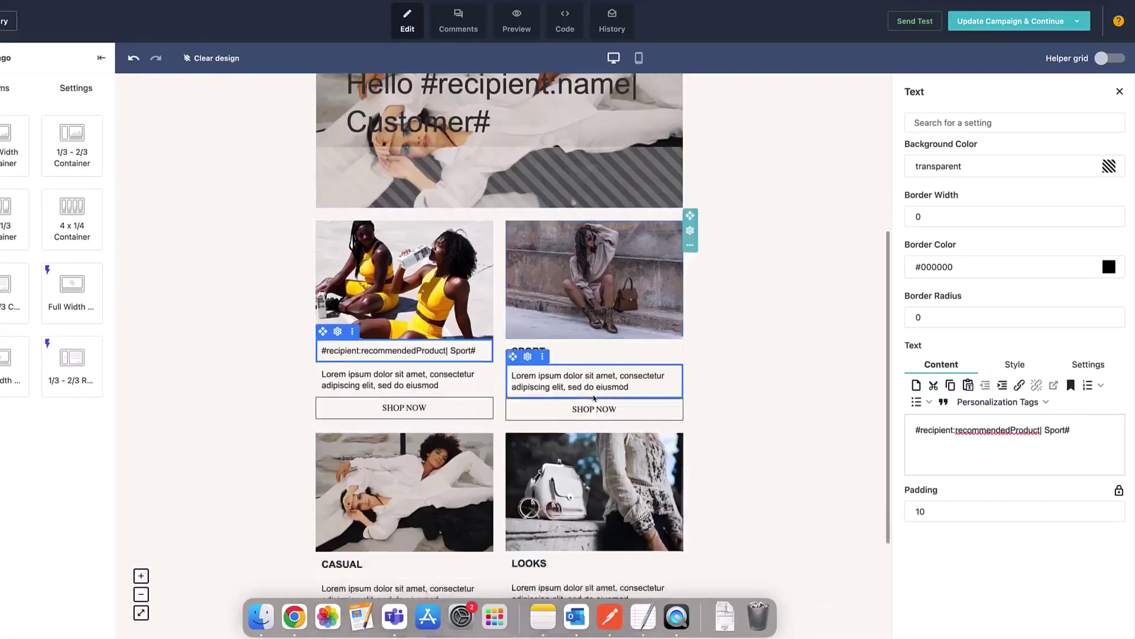
pyautogui.scroll(-2, 595, 398)
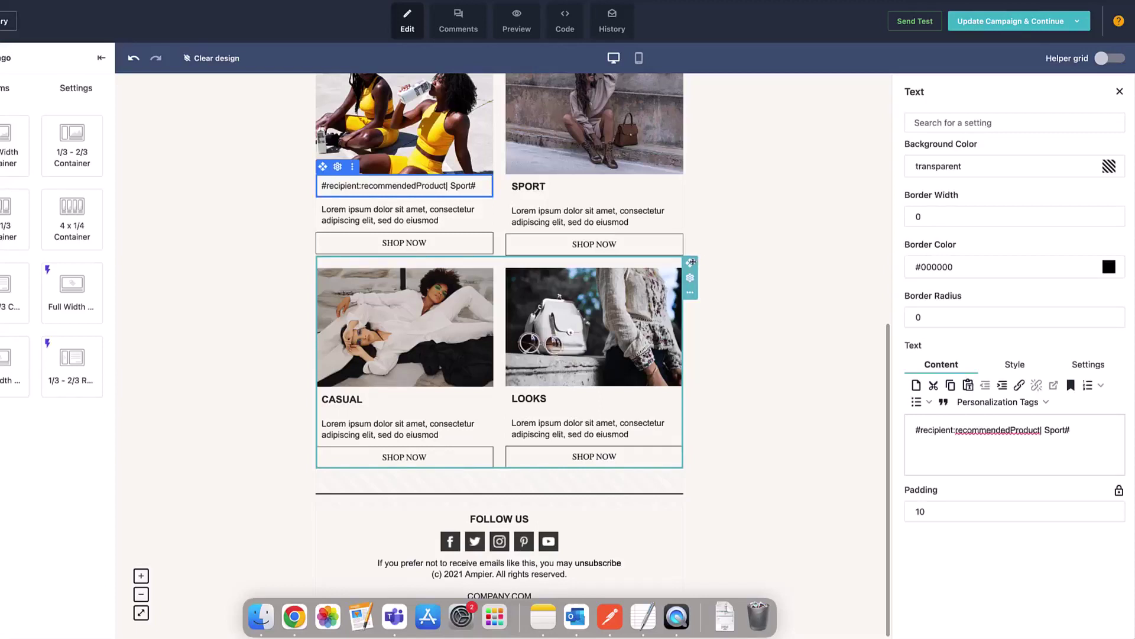
pyautogui.click(690, 277)
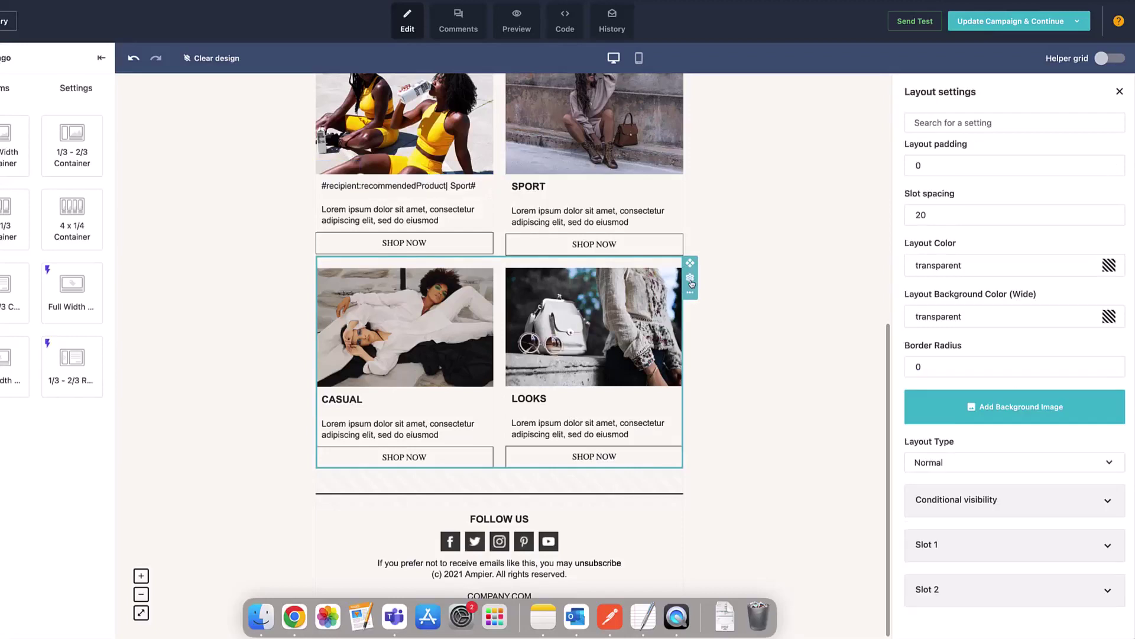
pyautogui.click(979, 514)
pyautogui.click(951, 500)
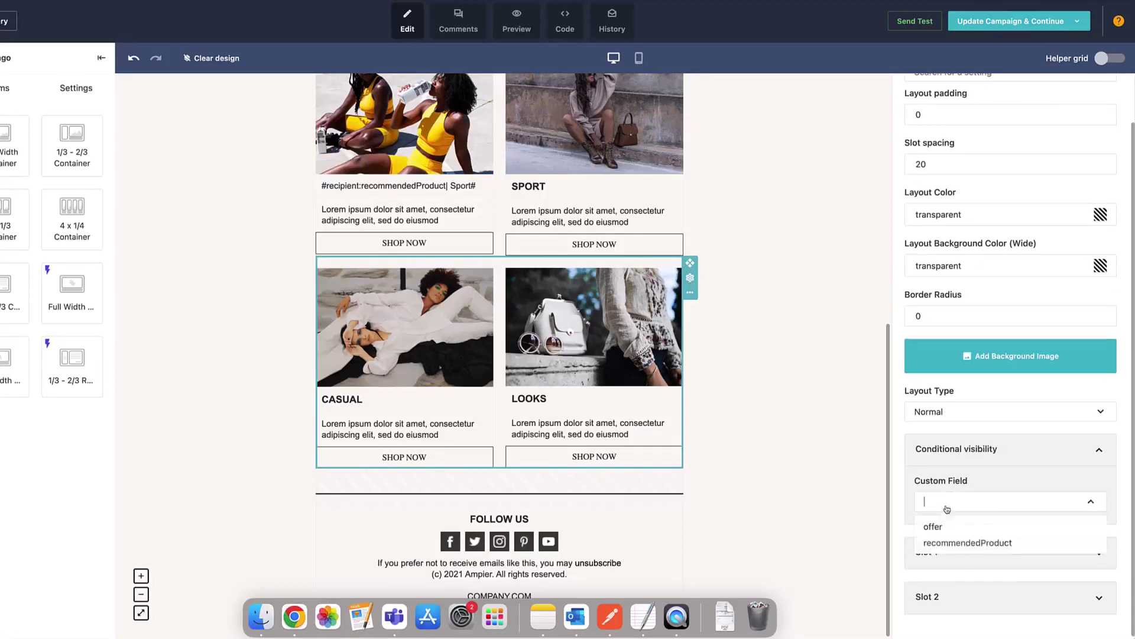
pyautogui.click(942, 534)
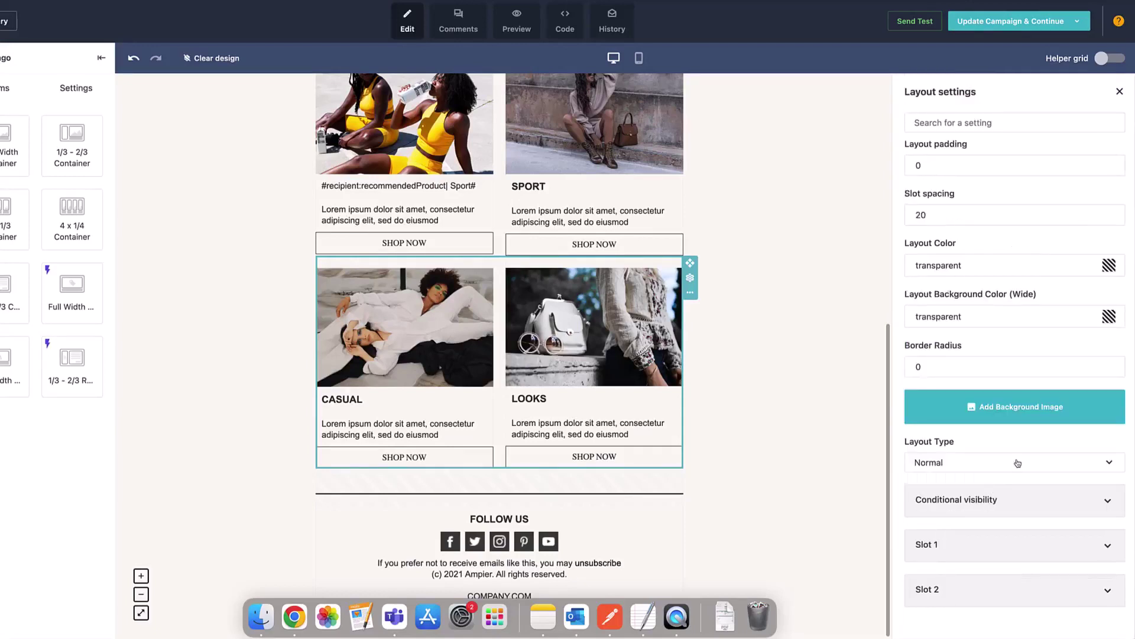
pyautogui.click(971, 501)
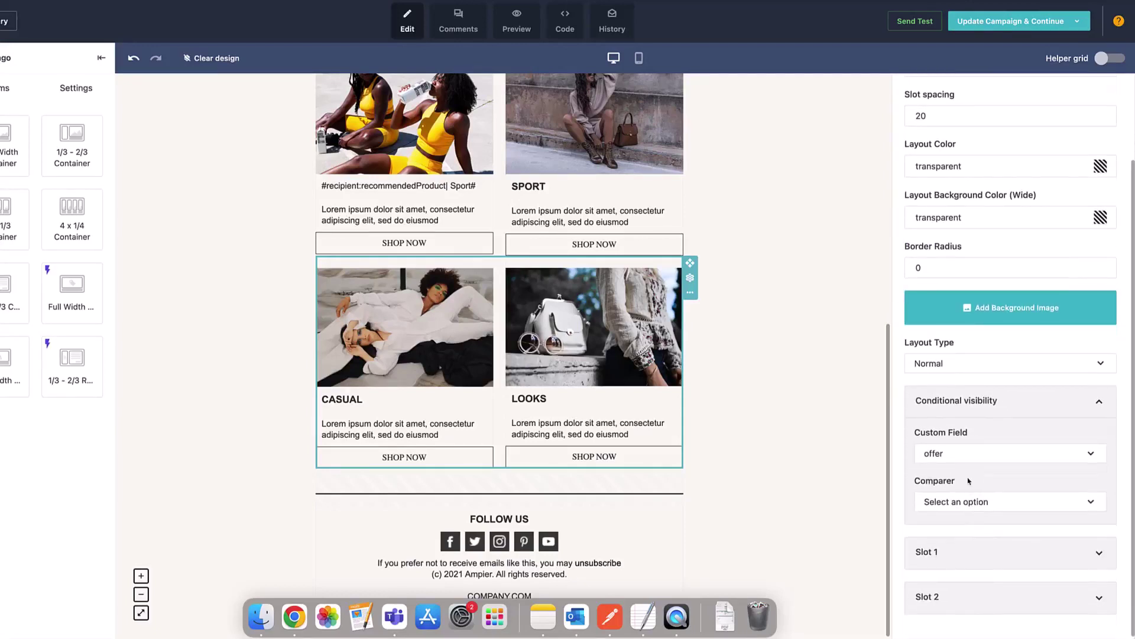
pyautogui.click(954, 508)
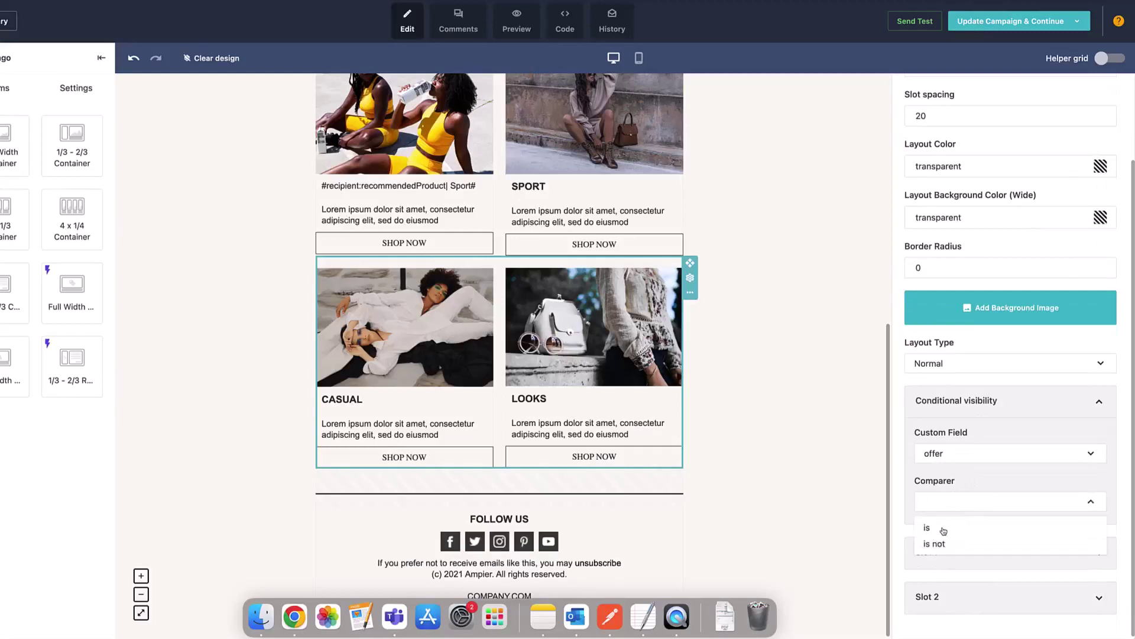
pyautogui.click(943, 528)
pyautogui.write('50% off')
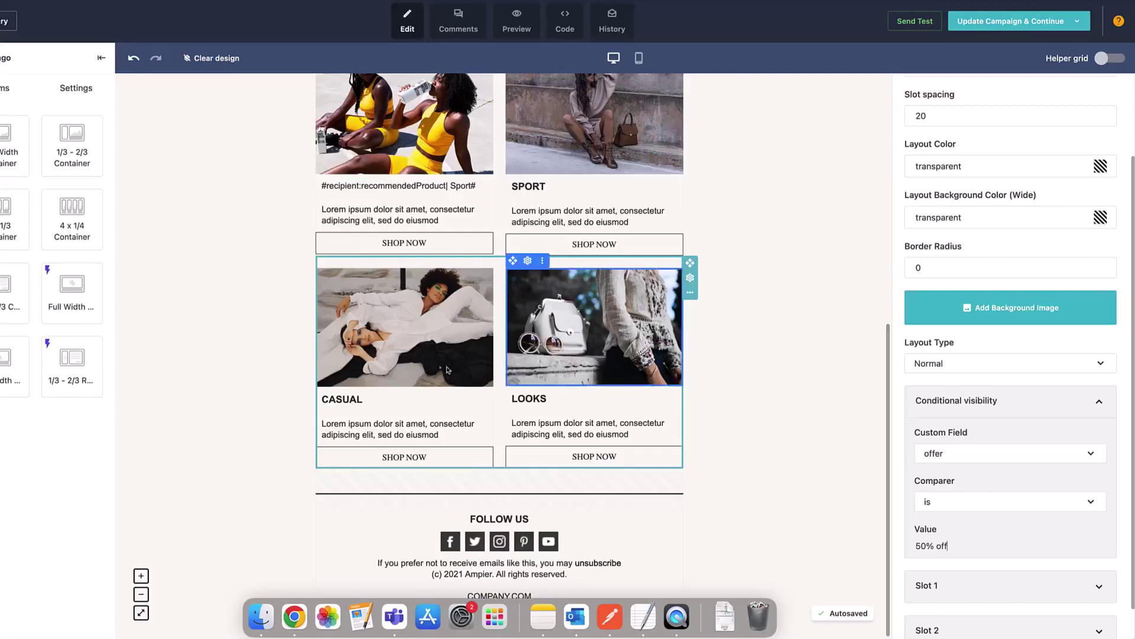
pyautogui.click(388, 398)
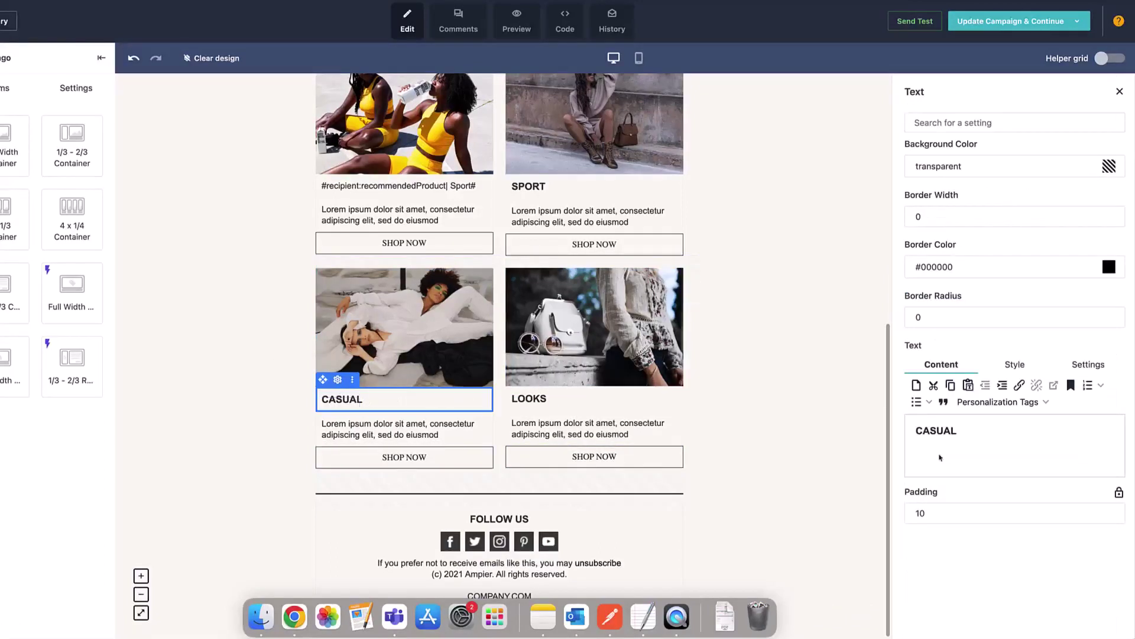
# Retitle the row headings to 'Get 50% off Casual' and 'Get 50% off LOOKS'
pyautogui.moveTo(961, 430); pyautogui.dragTo(888, 435)
pyautogui.write('G')
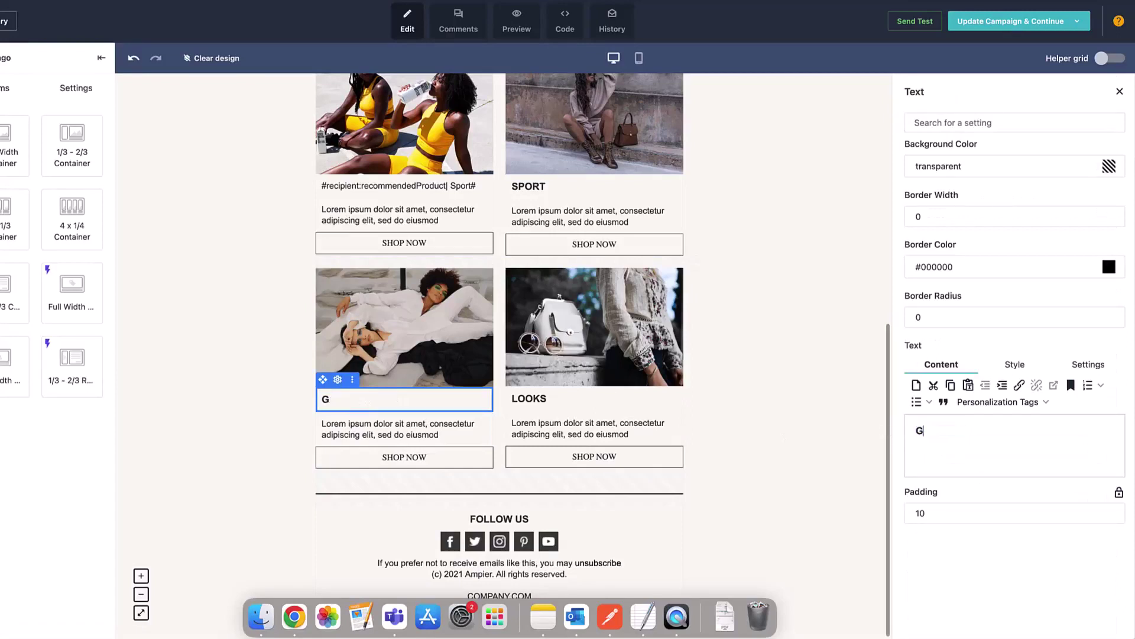
pyautogui.write('et 50% off Casual')
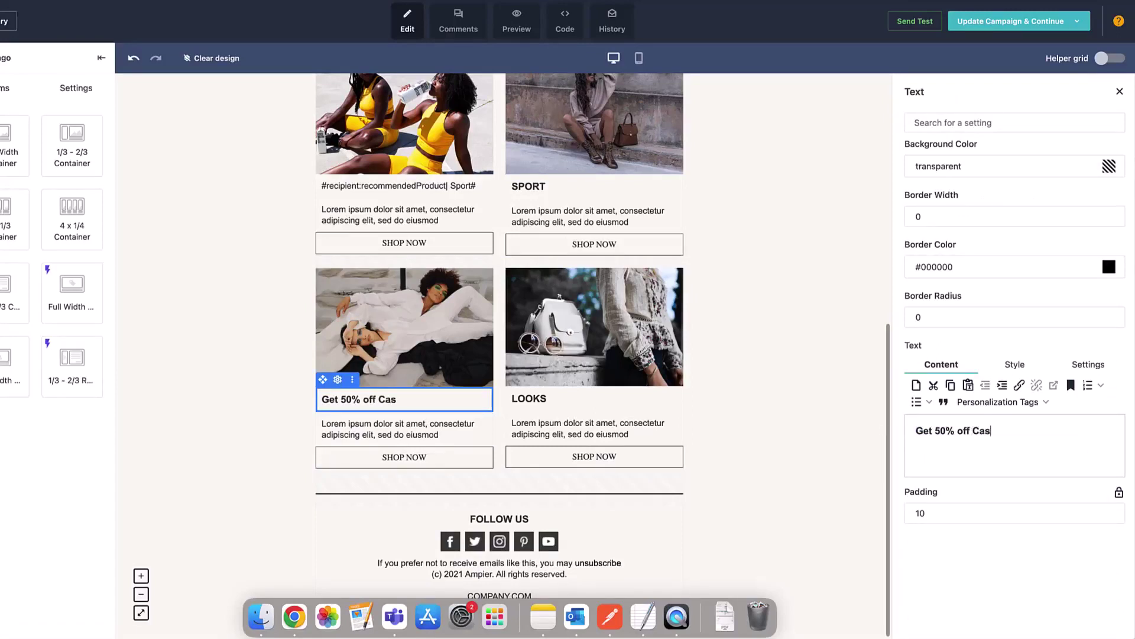
pyautogui.click(544, 398)
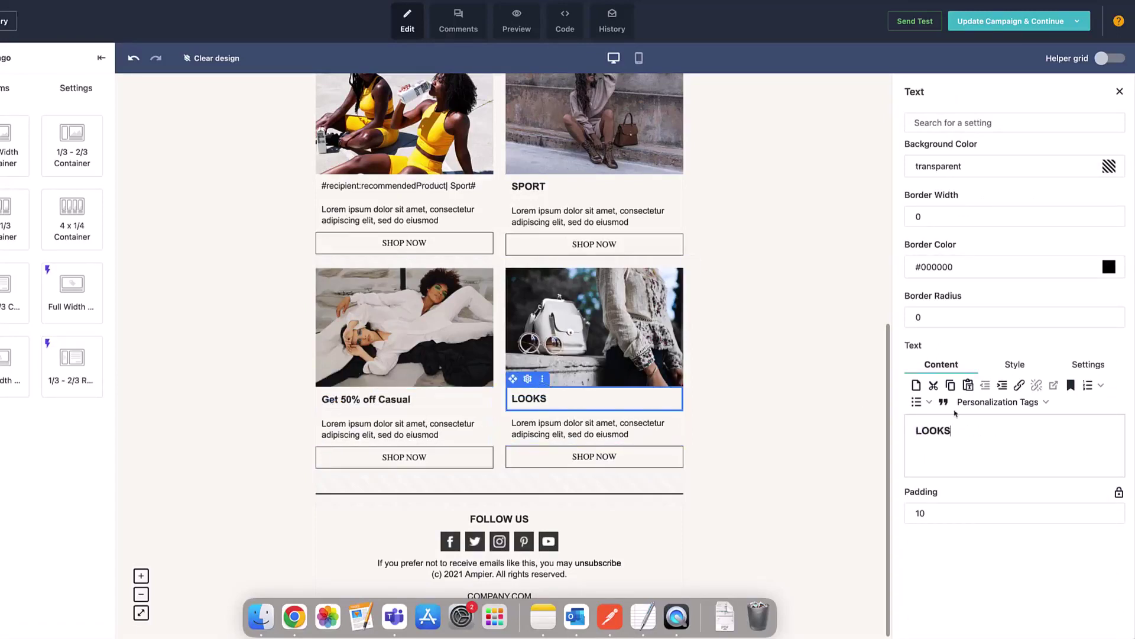
pyautogui.click(923, 428)
pyautogui.write('Get 50% off')
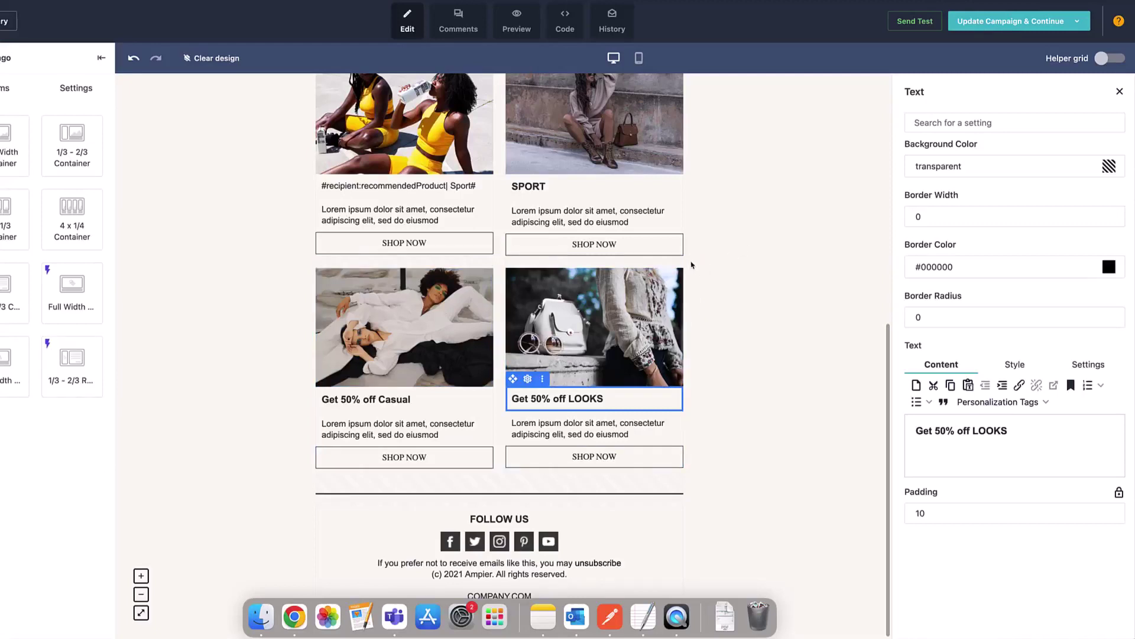
# Re-enter the row's 'offer is 50% off' visibility condition and update the campaign
pyautogui.click(690, 277)
pyautogui.click(958, 502)
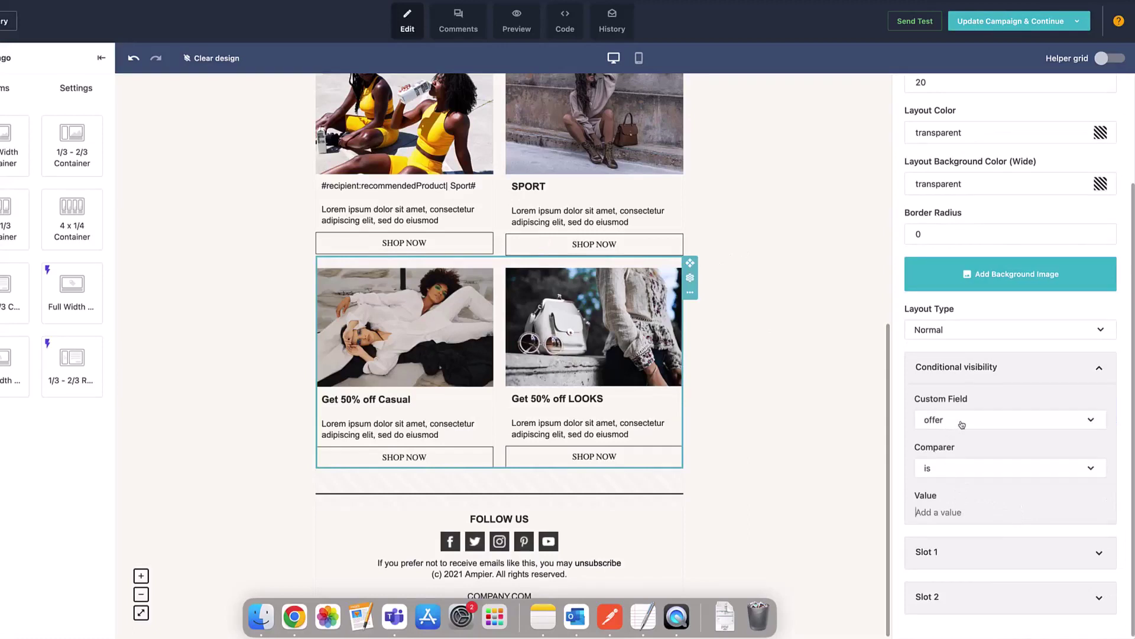
pyautogui.write('50% off')
pyautogui.scroll(-1, 967, 475)
pyautogui.click(962, 416)
pyautogui.click(1014, 518)
pyautogui.scroll(3, 763, 349)
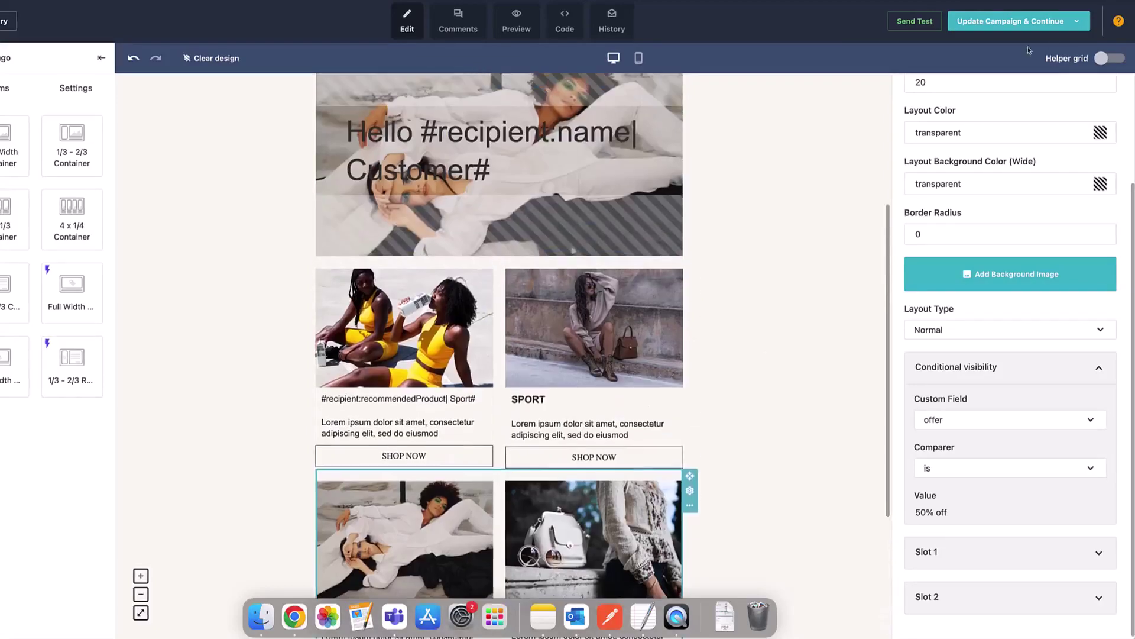
pyautogui.click(1012, 22)
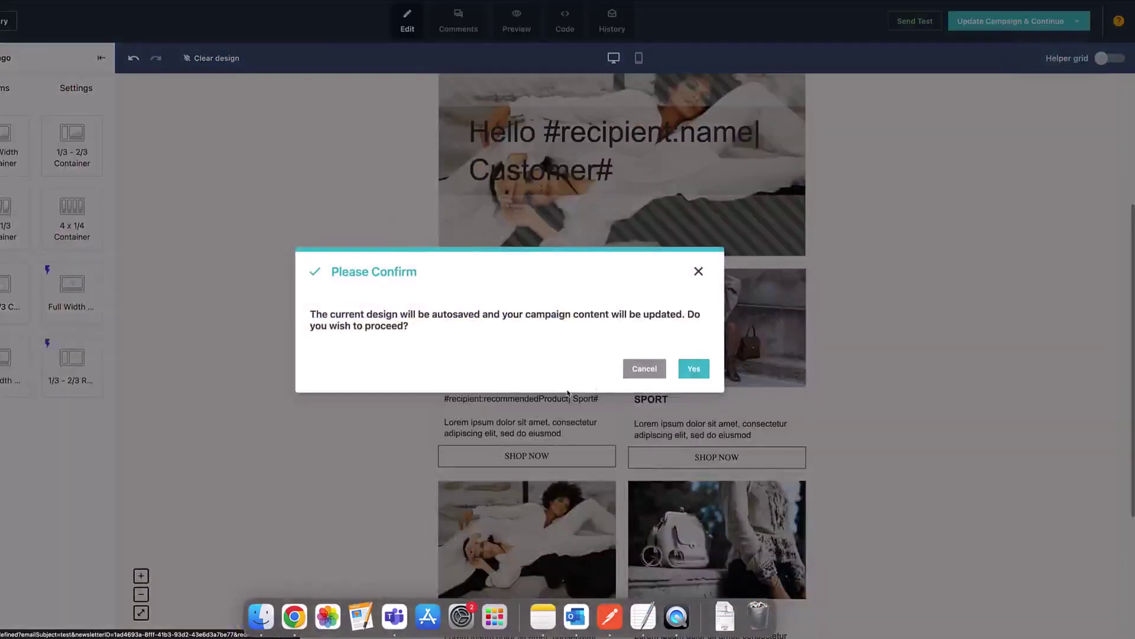
# Confirm the design save, keep 'send now' delivery, and send the 'sarah test' campaign
pyautogui.click(693, 371)
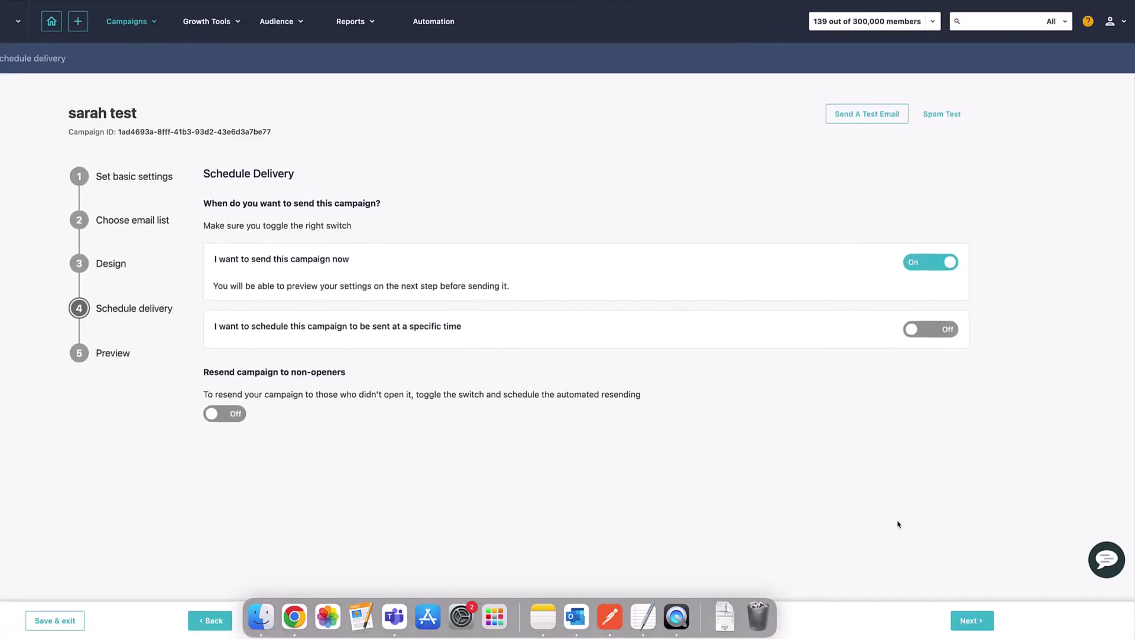
pyautogui.click(972, 620)
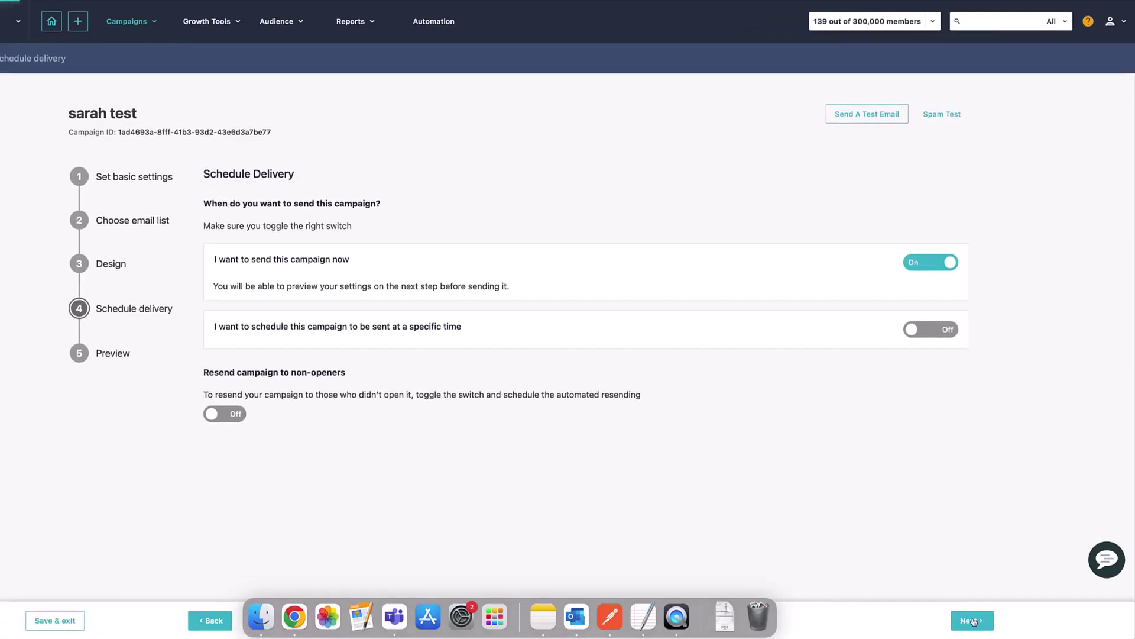
pyautogui.click(974, 622)
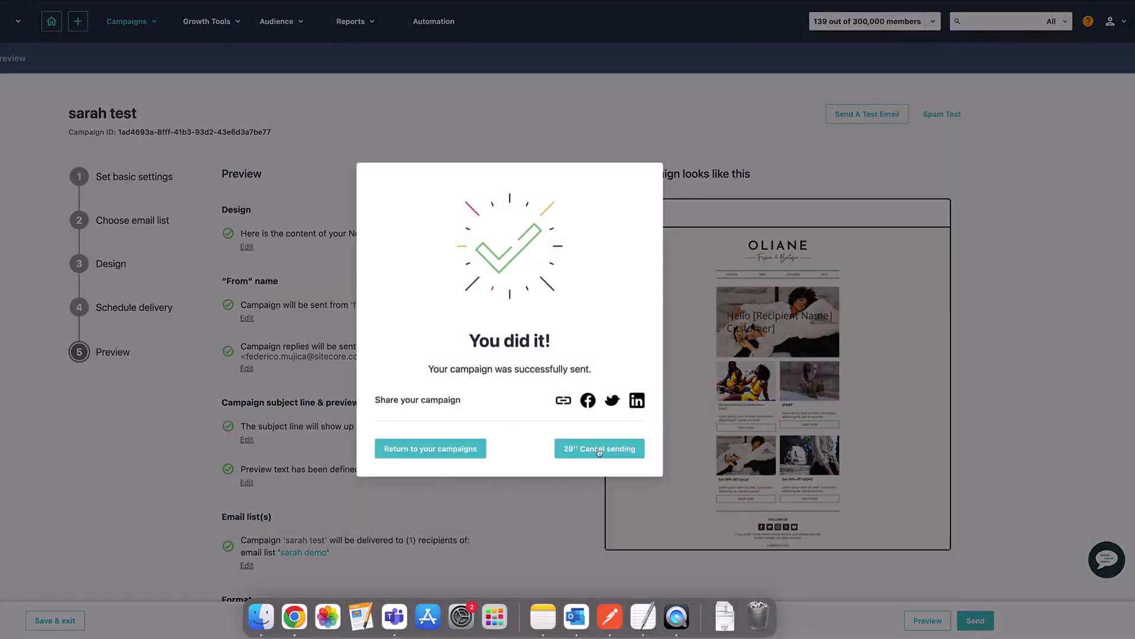
# Return from the success dialog to the Regular campaigns list
pyautogui.click(427, 450)
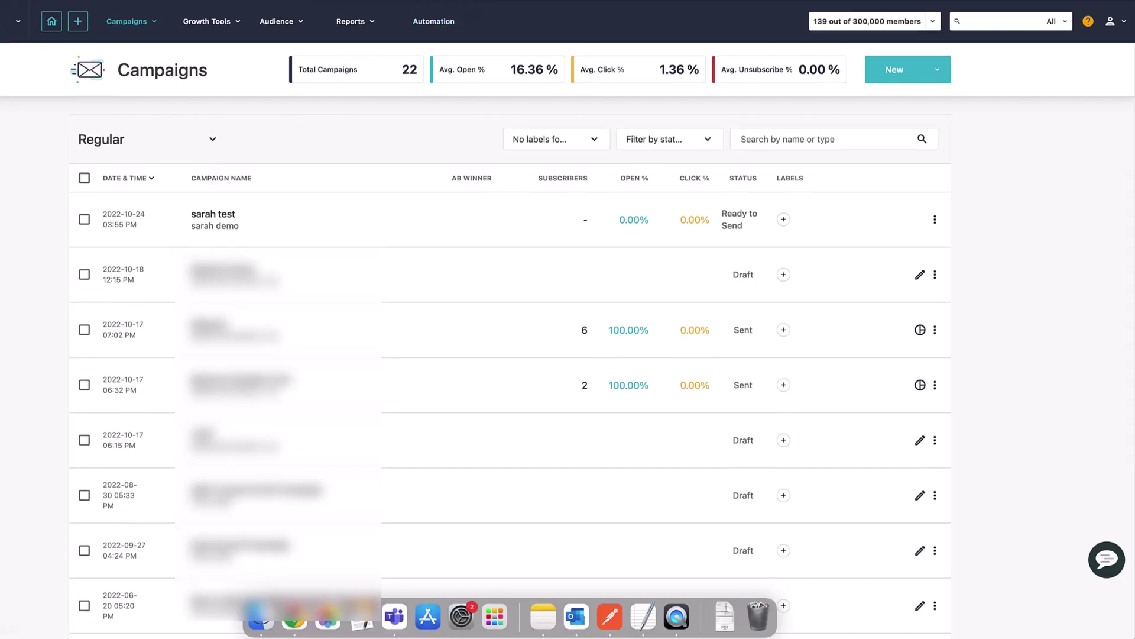
# Start a new custom automation and rename it 'Sarahs automation'
pyautogui.click(444, 23)
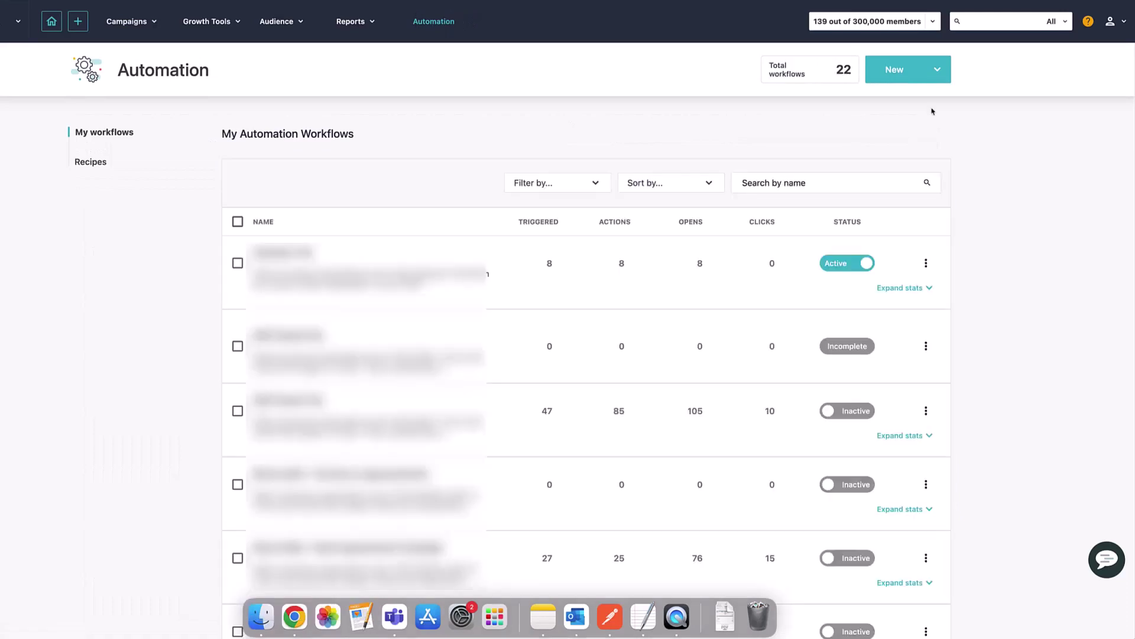
pyautogui.click(919, 77)
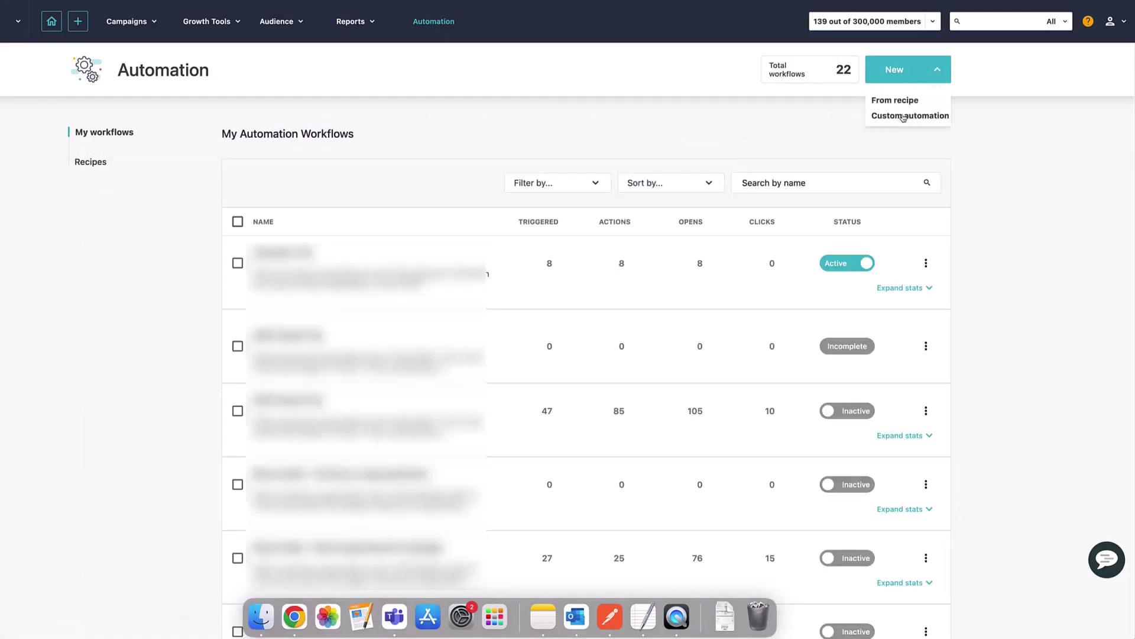
pyautogui.click(903, 117)
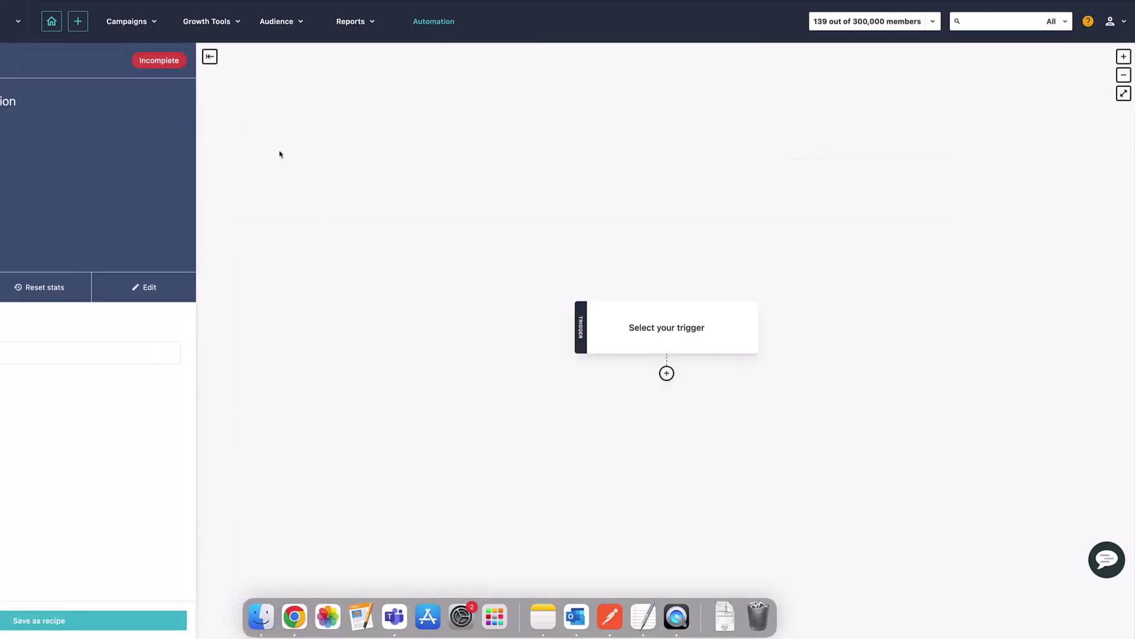
pyautogui.click(16, 101)
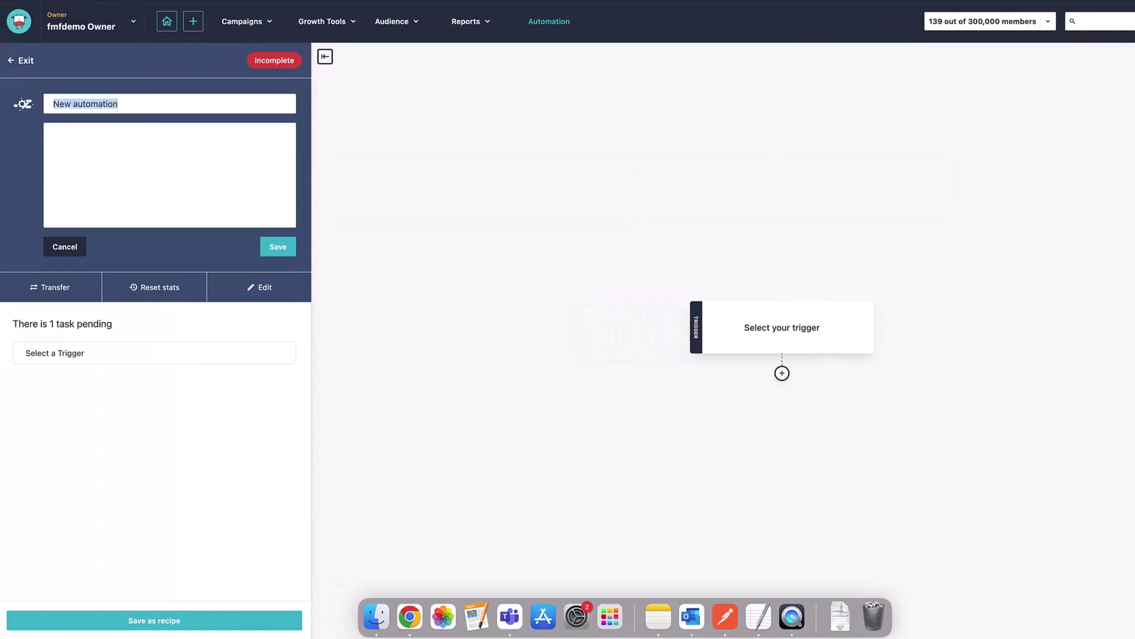
pyautogui.write('Sarahs auto')
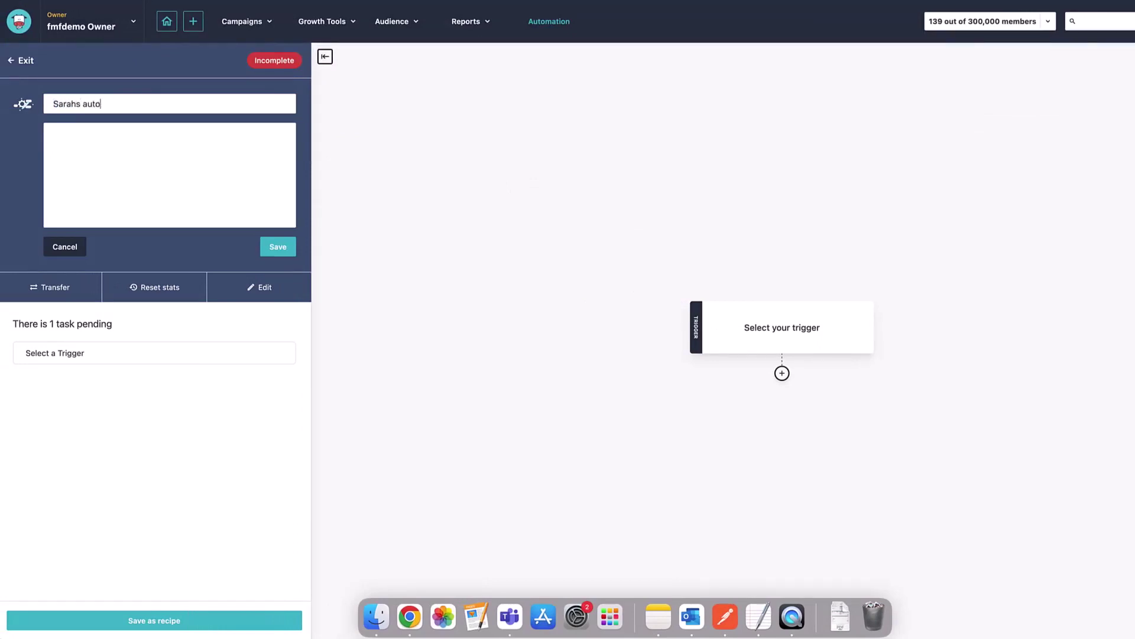
pyautogui.write('mation')
pyautogui.click(278, 247)
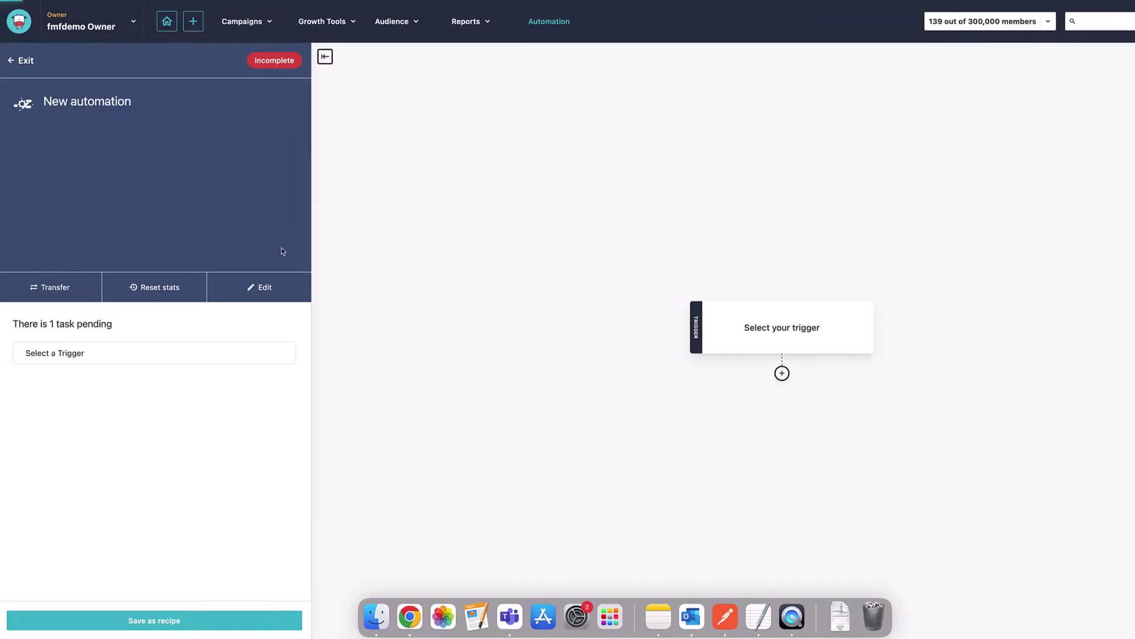
# Set the trigger to someone subscribing to the sarah demo list and save it
pyautogui.click(785, 328)
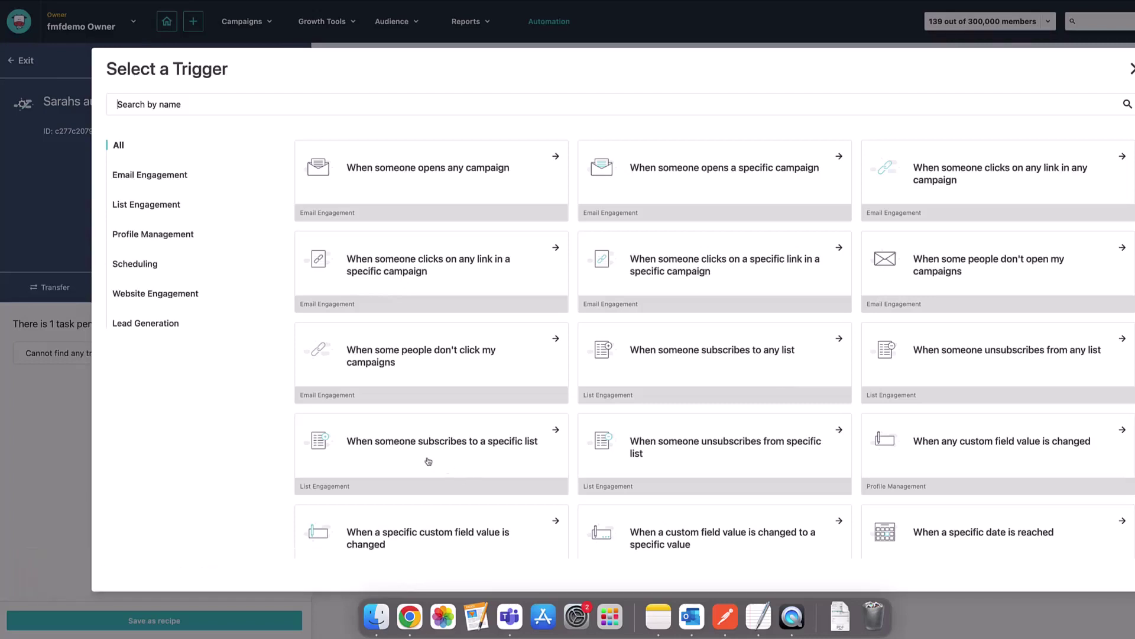
pyautogui.click(462, 447)
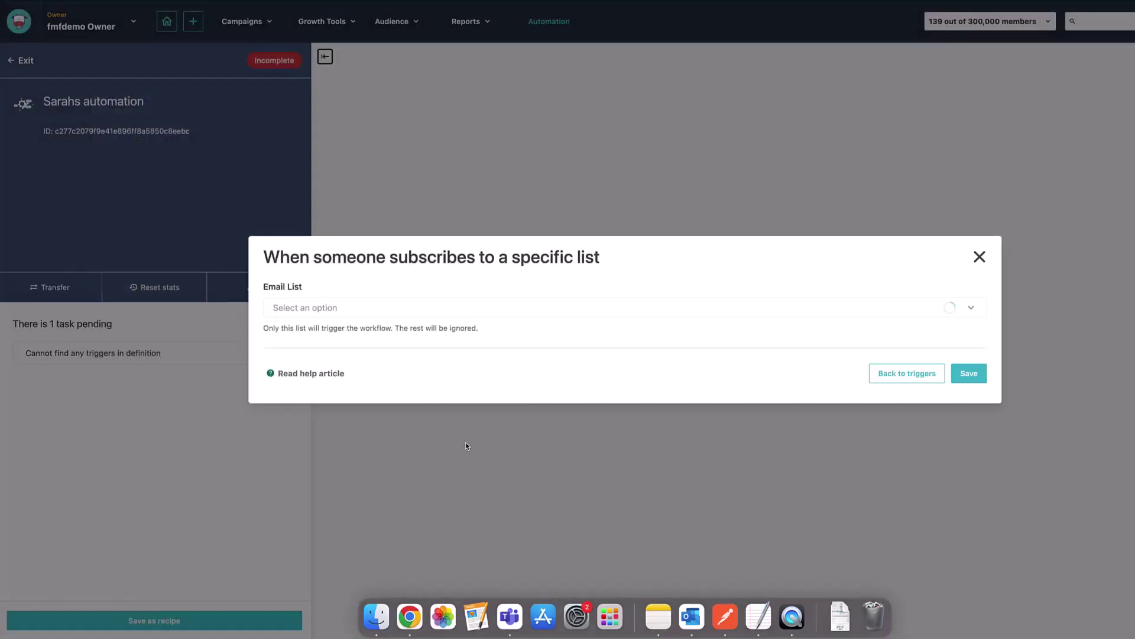
pyautogui.click(387, 317)
pyautogui.click(290, 334)
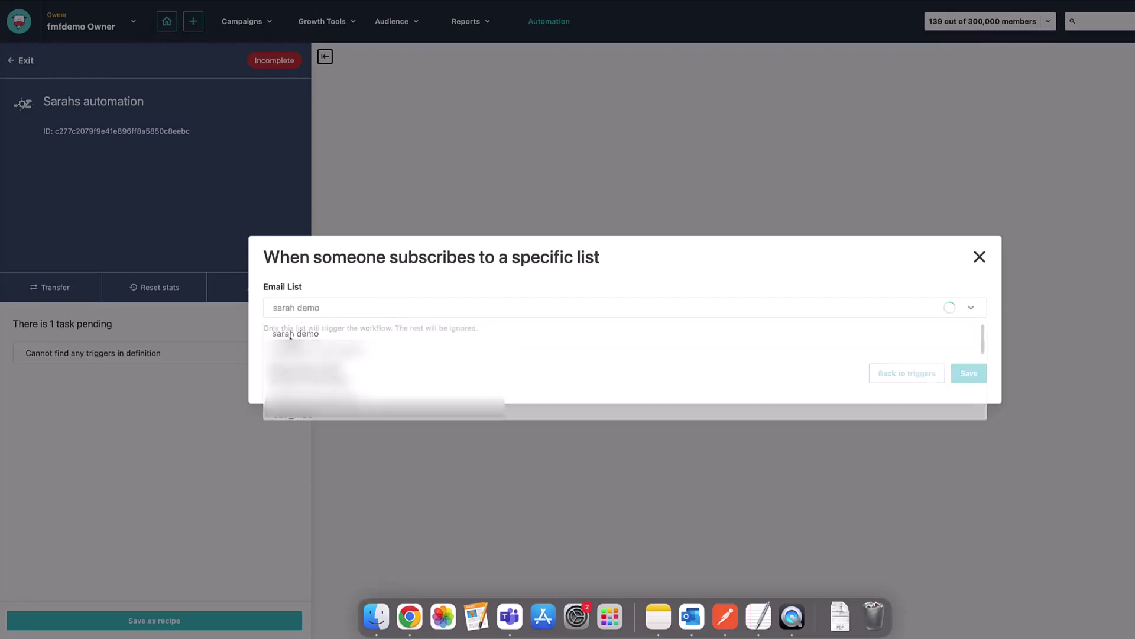
pyautogui.click(971, 374)
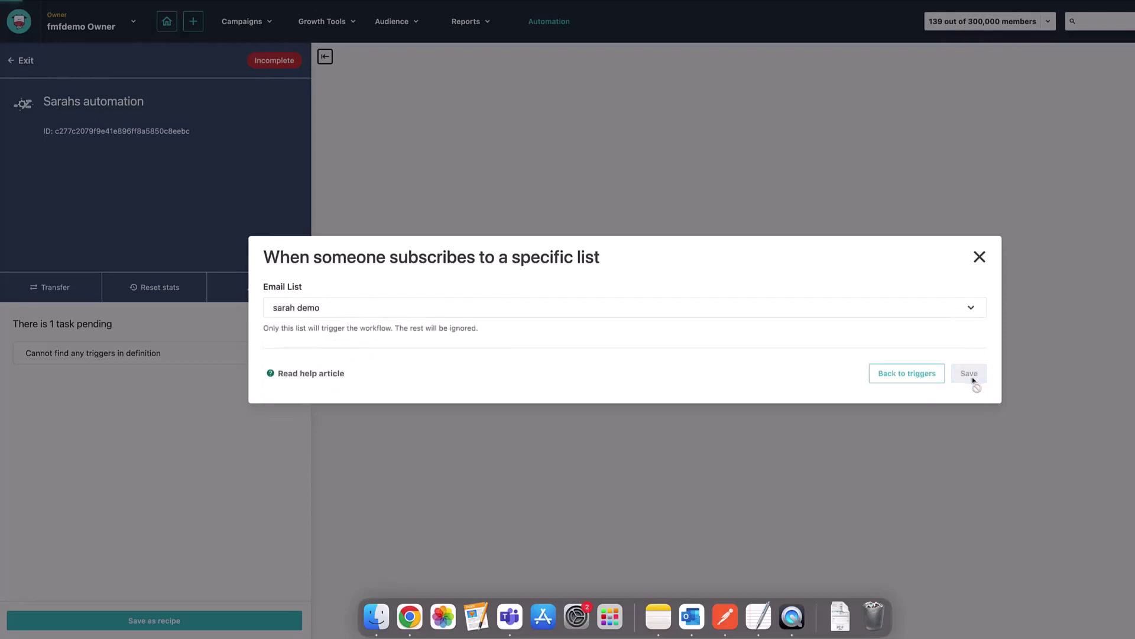
pyautogui.click(820, 373)
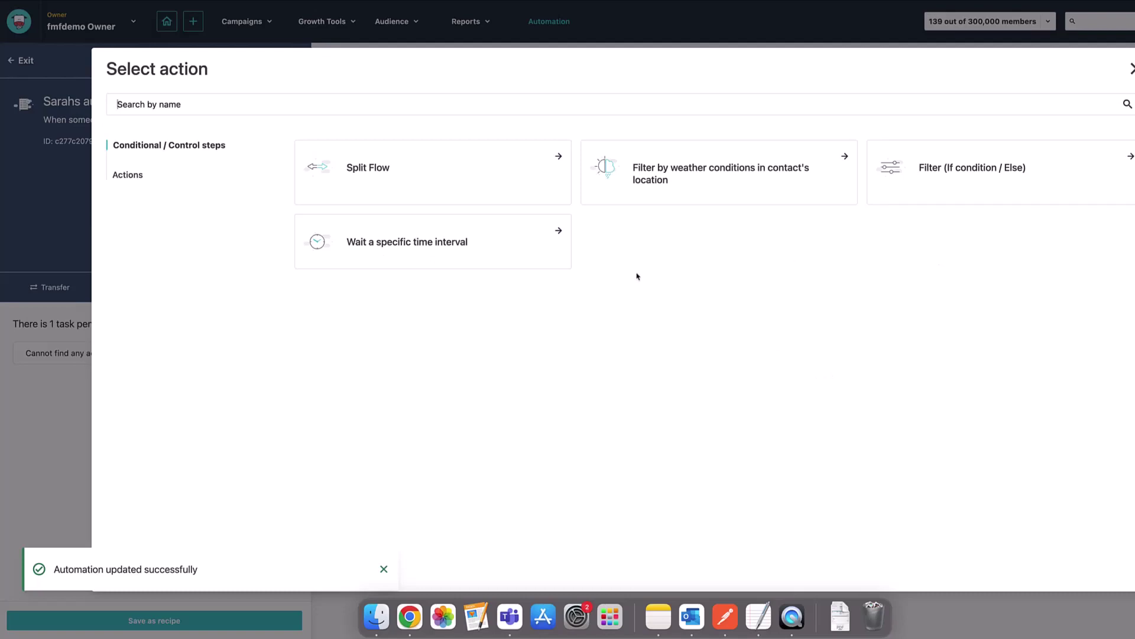
# Add a 'send email campaign' action with subject 'test'
pyautogui.click(140, 181)
pyautogui.click(134, 179)
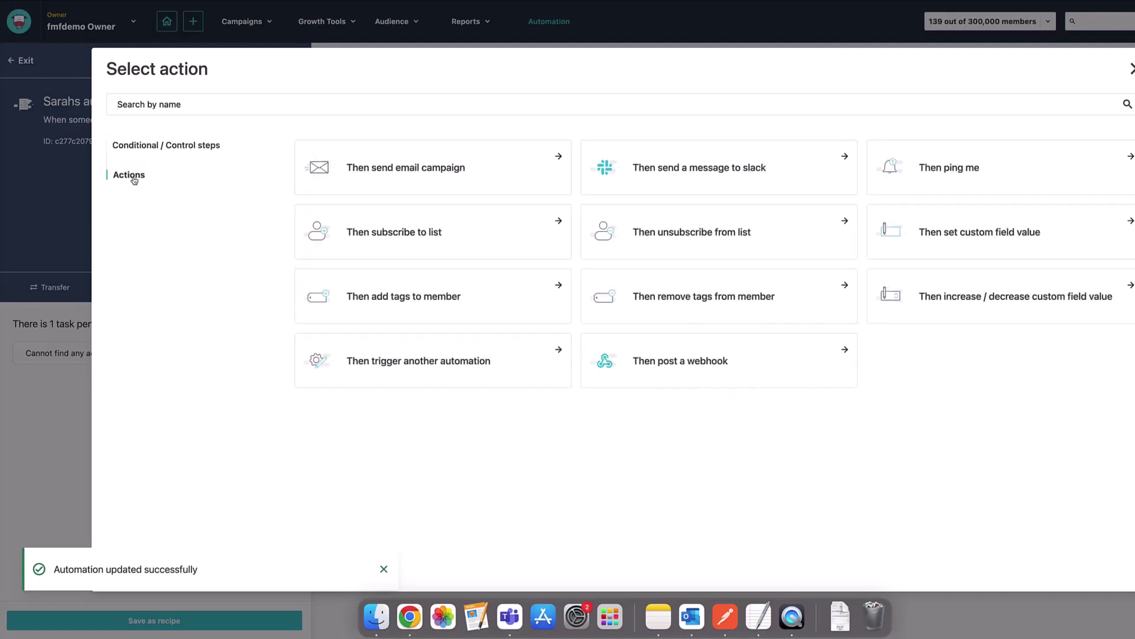
pyautogui.click(428, 160)
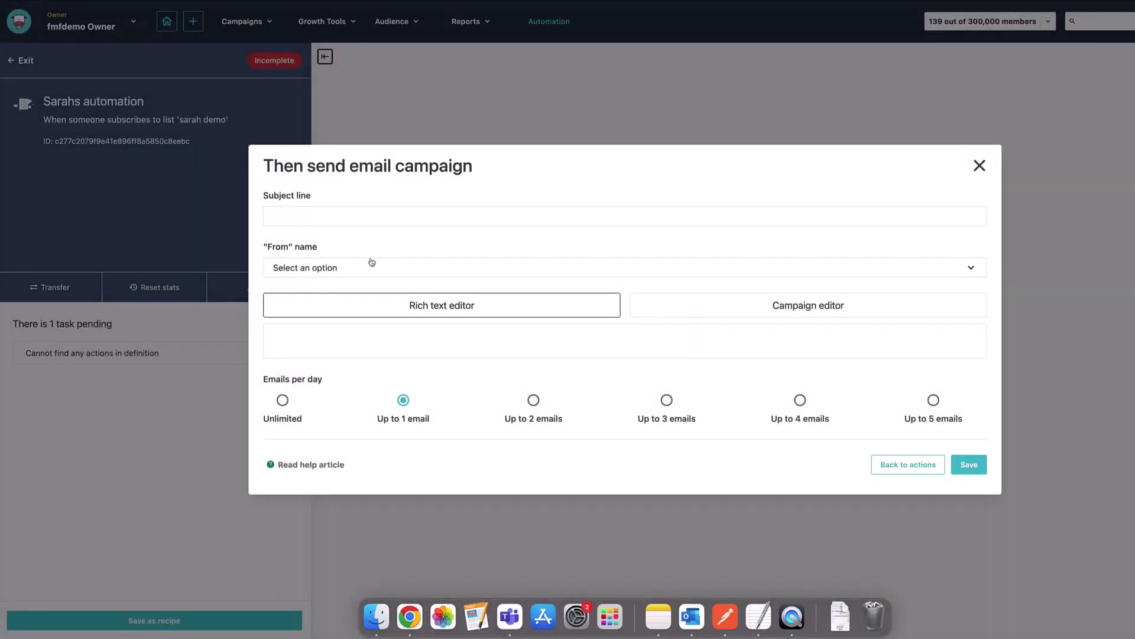
pyautogui.click(314, 221)
pyautogui.write('test')
# Pick the account's sender name, use a ready campaign as content, and save the step
pyautogui.click(312, 267)
pyautogui.click(314, 297)
pyautogui.click(704, 306)
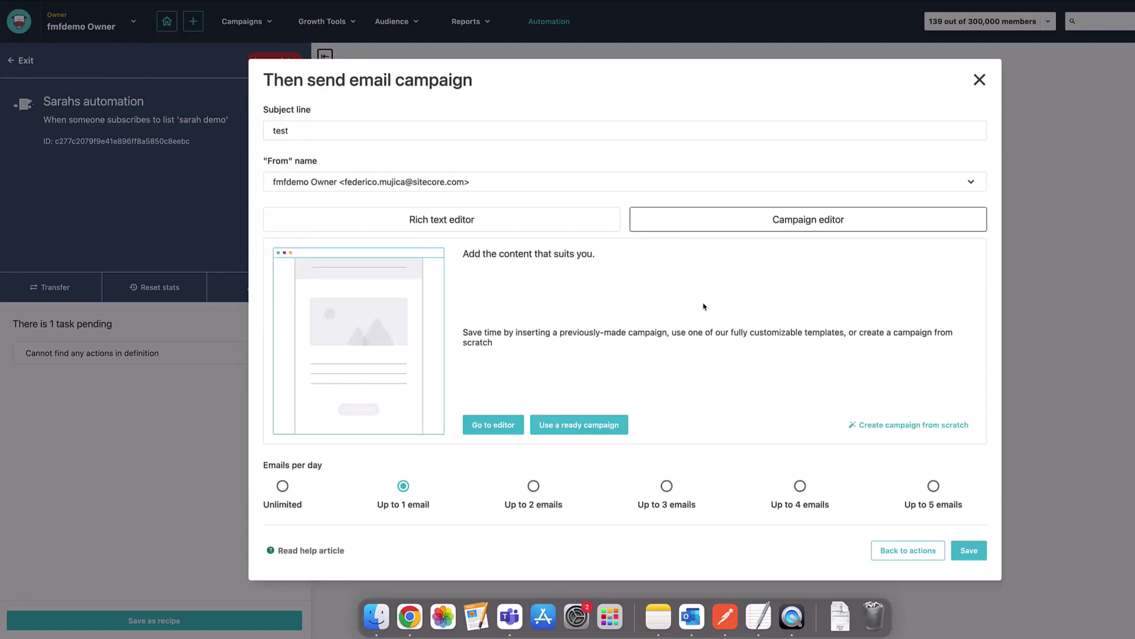
pyautogui.click(533, 430)
pyautogui.click(513, 338)
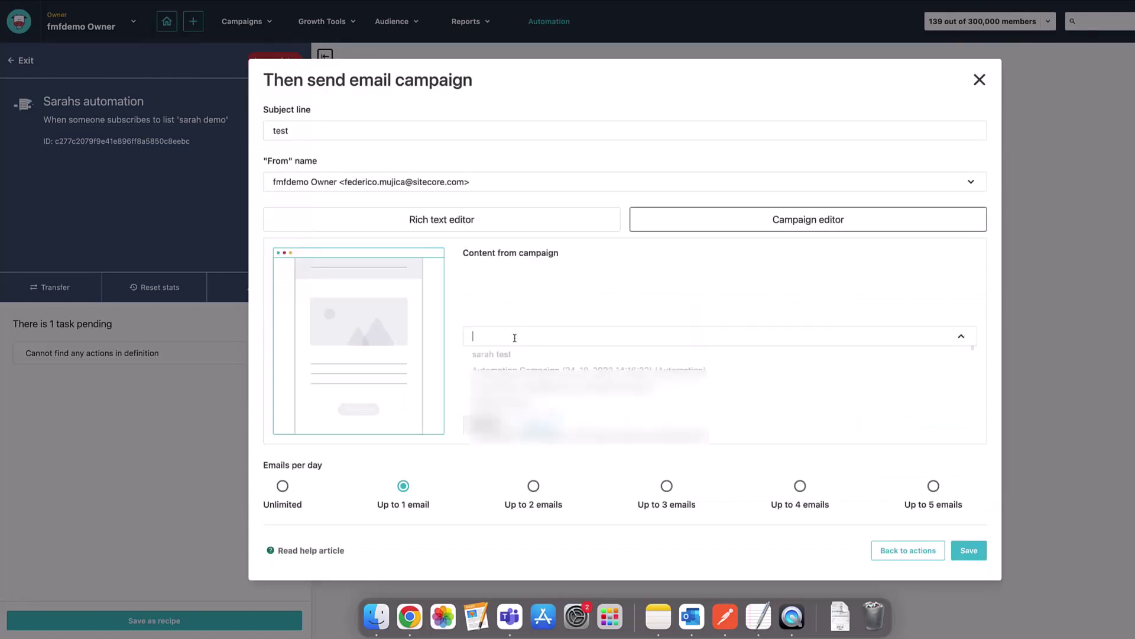
pyautogui.click(506, 369)
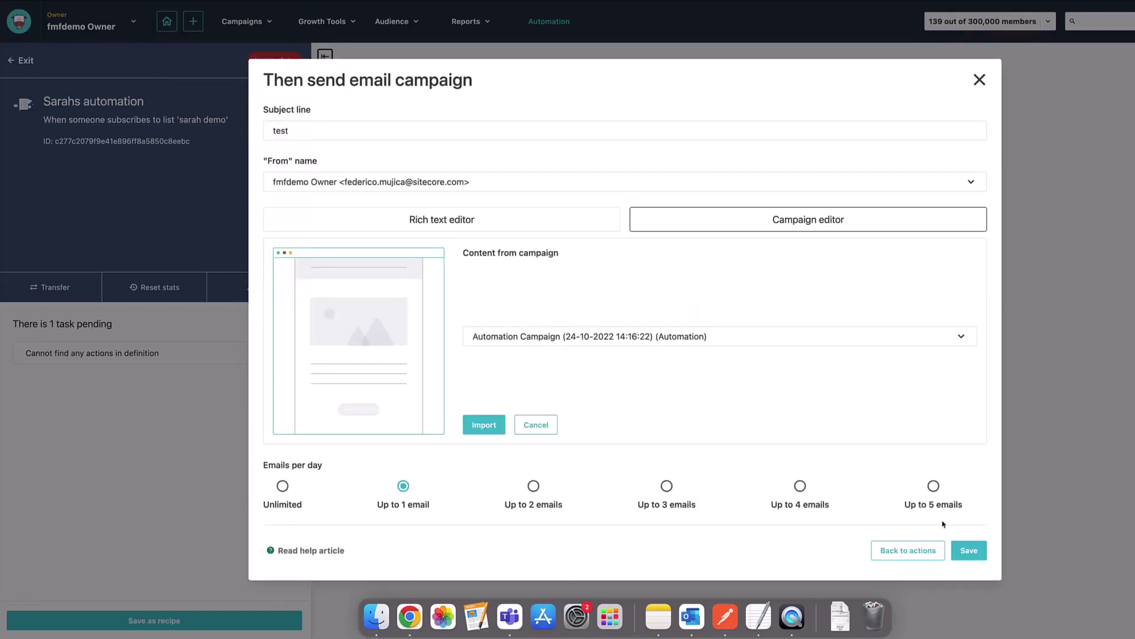
pyautogui.click(958, 551)
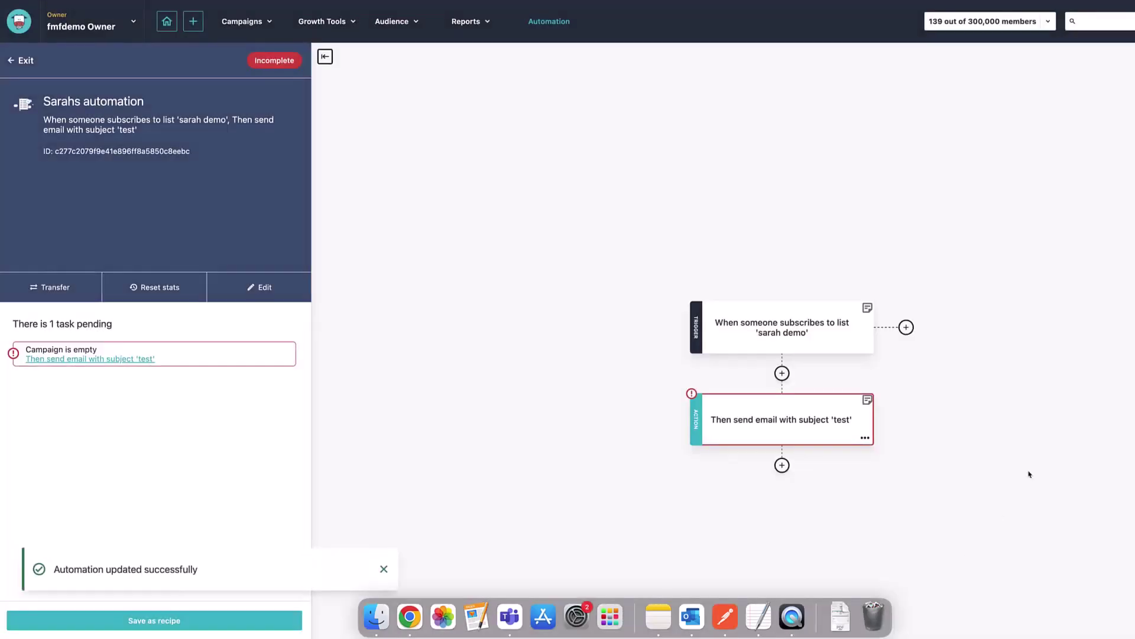
# Import the 'sarah test' campaign into the email step, save it, and set the automation Active
pyautogui.click(800, 422)
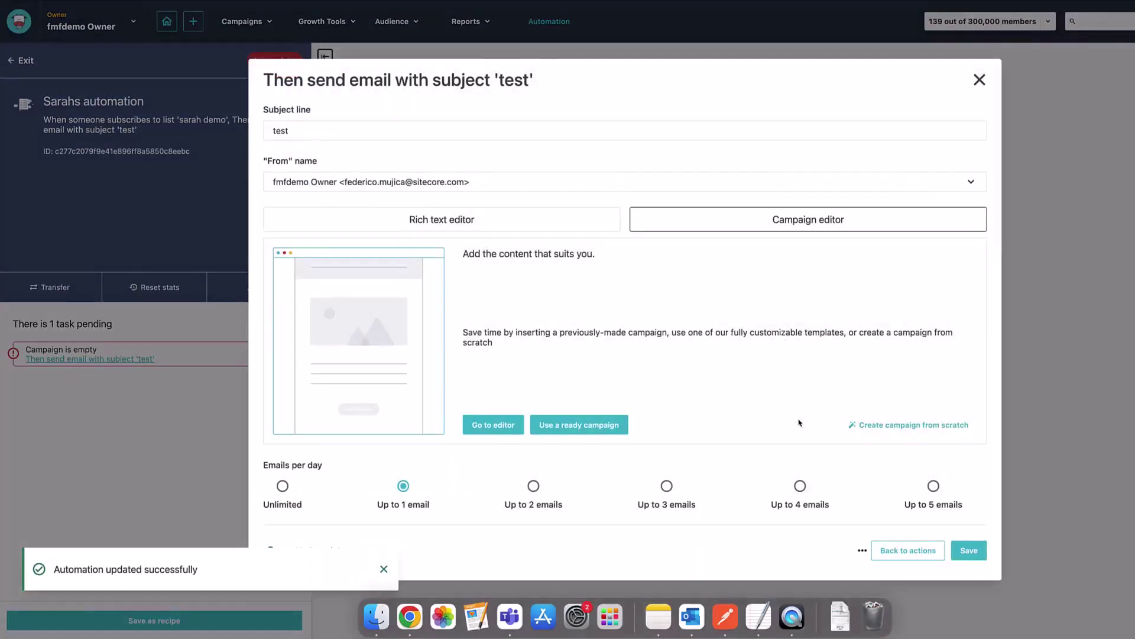
pyautogui.click(592, 431)
pyautogui.click(558, 341)
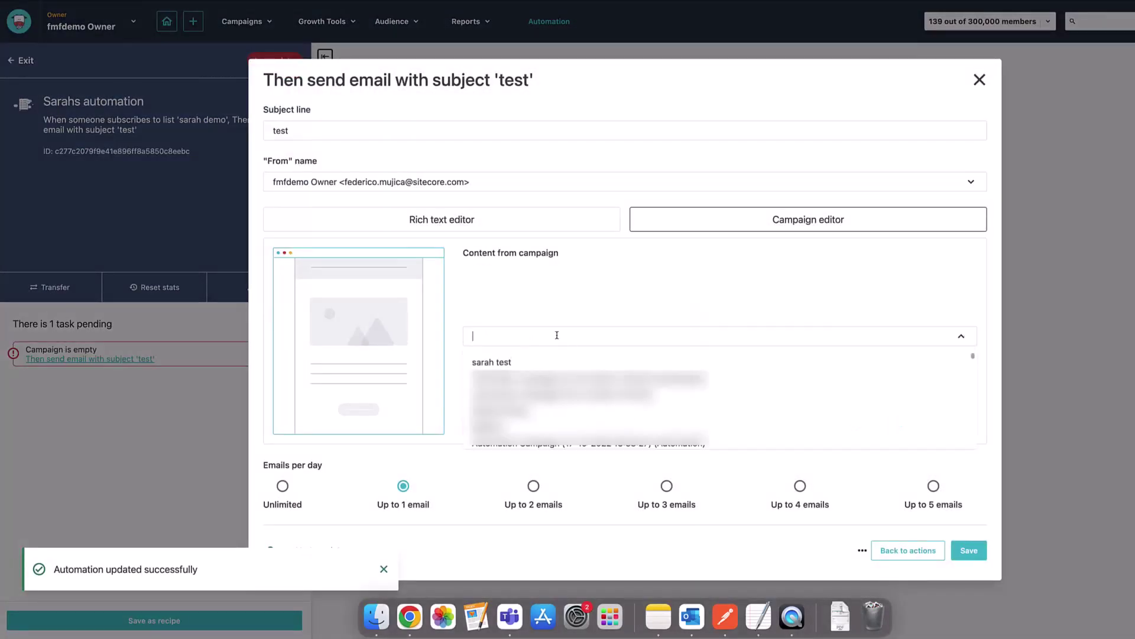
pyautogui.click(522, 361)
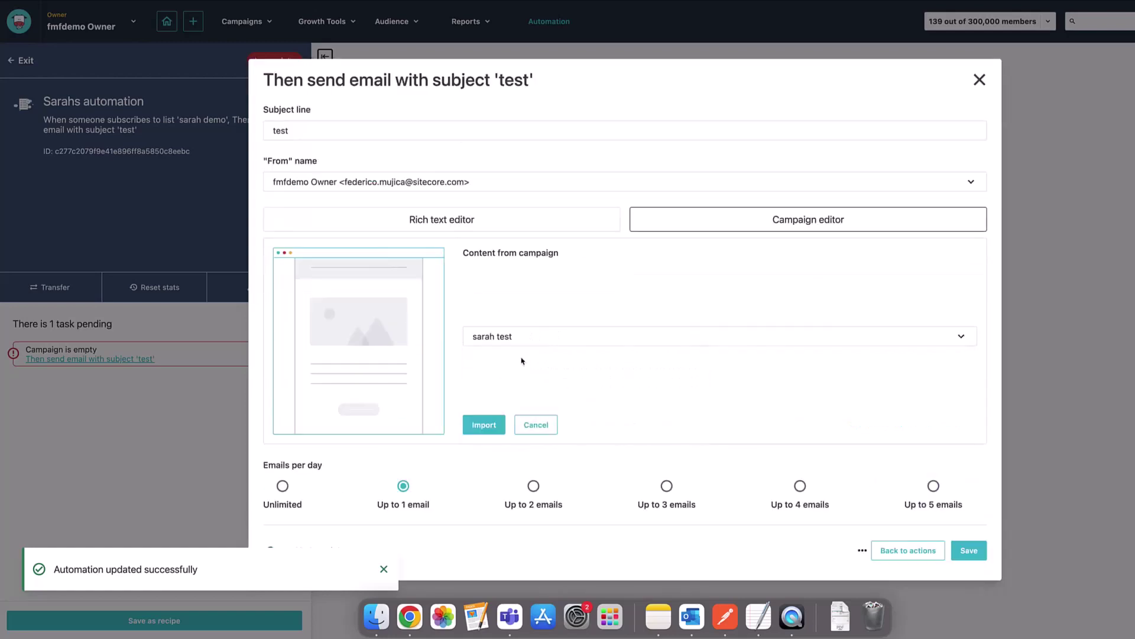
pyautogui.click(502, 424)
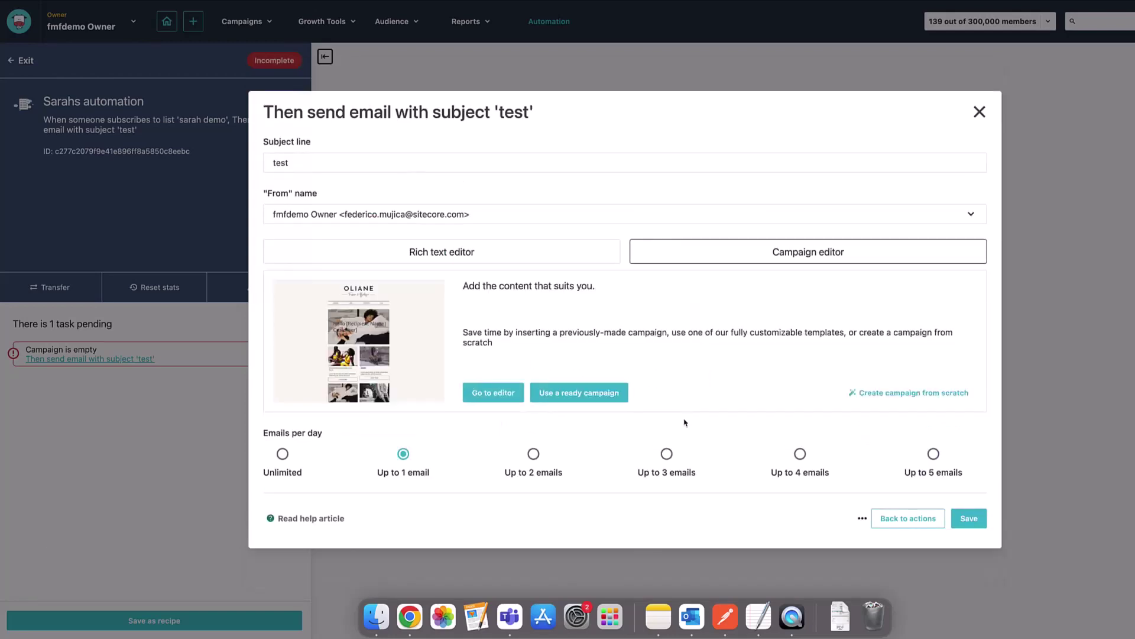
pyautogui.click(973, 523)
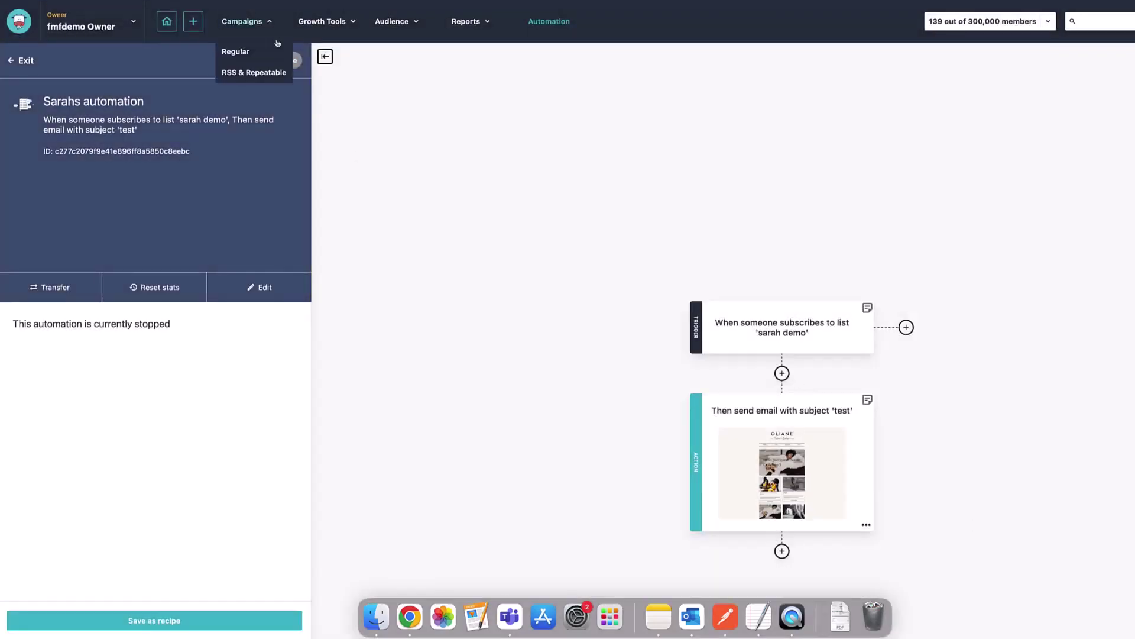
pyautogui.click(301, 63)
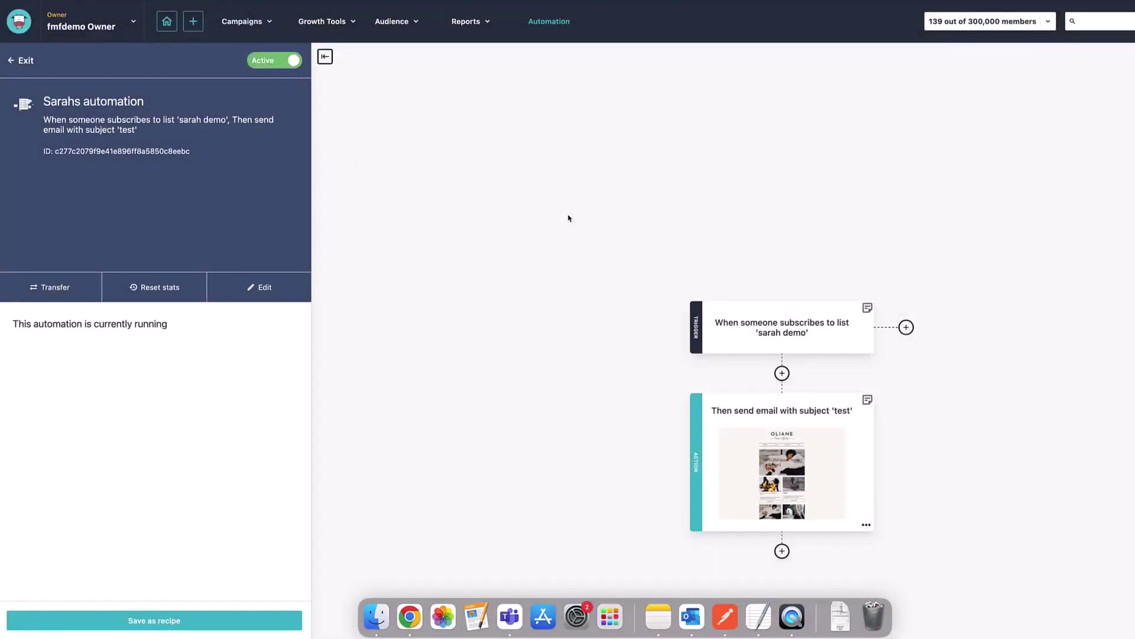